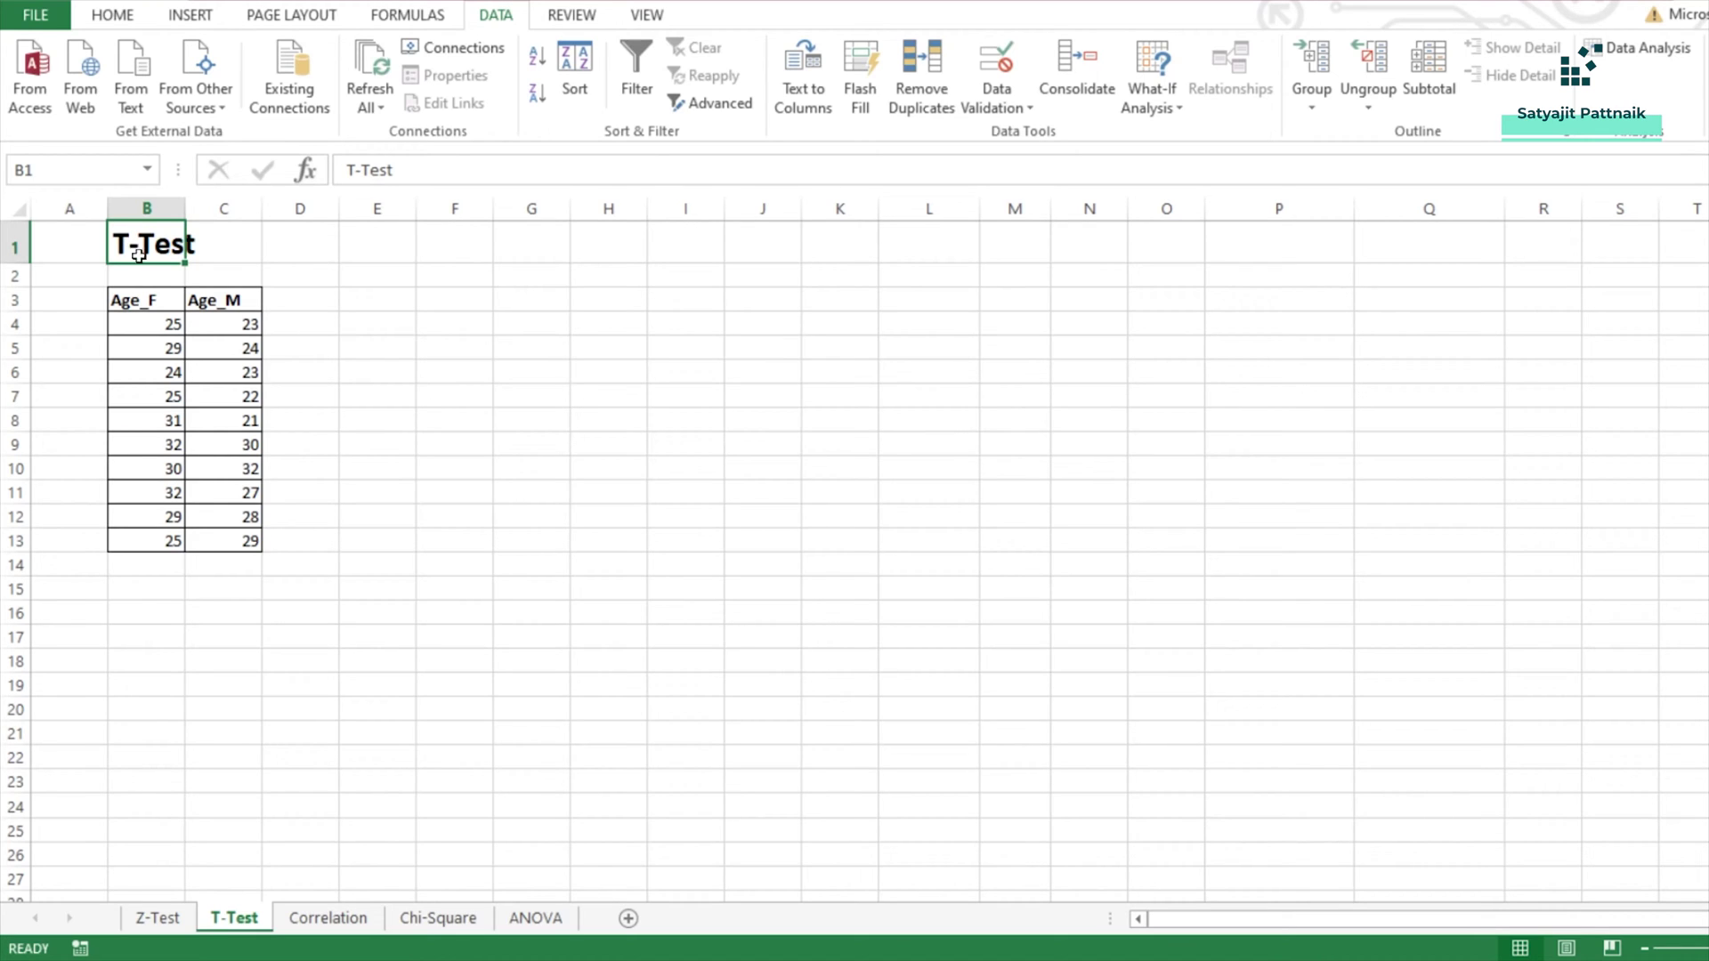
left_click_drag(138, 302, 228, 542)
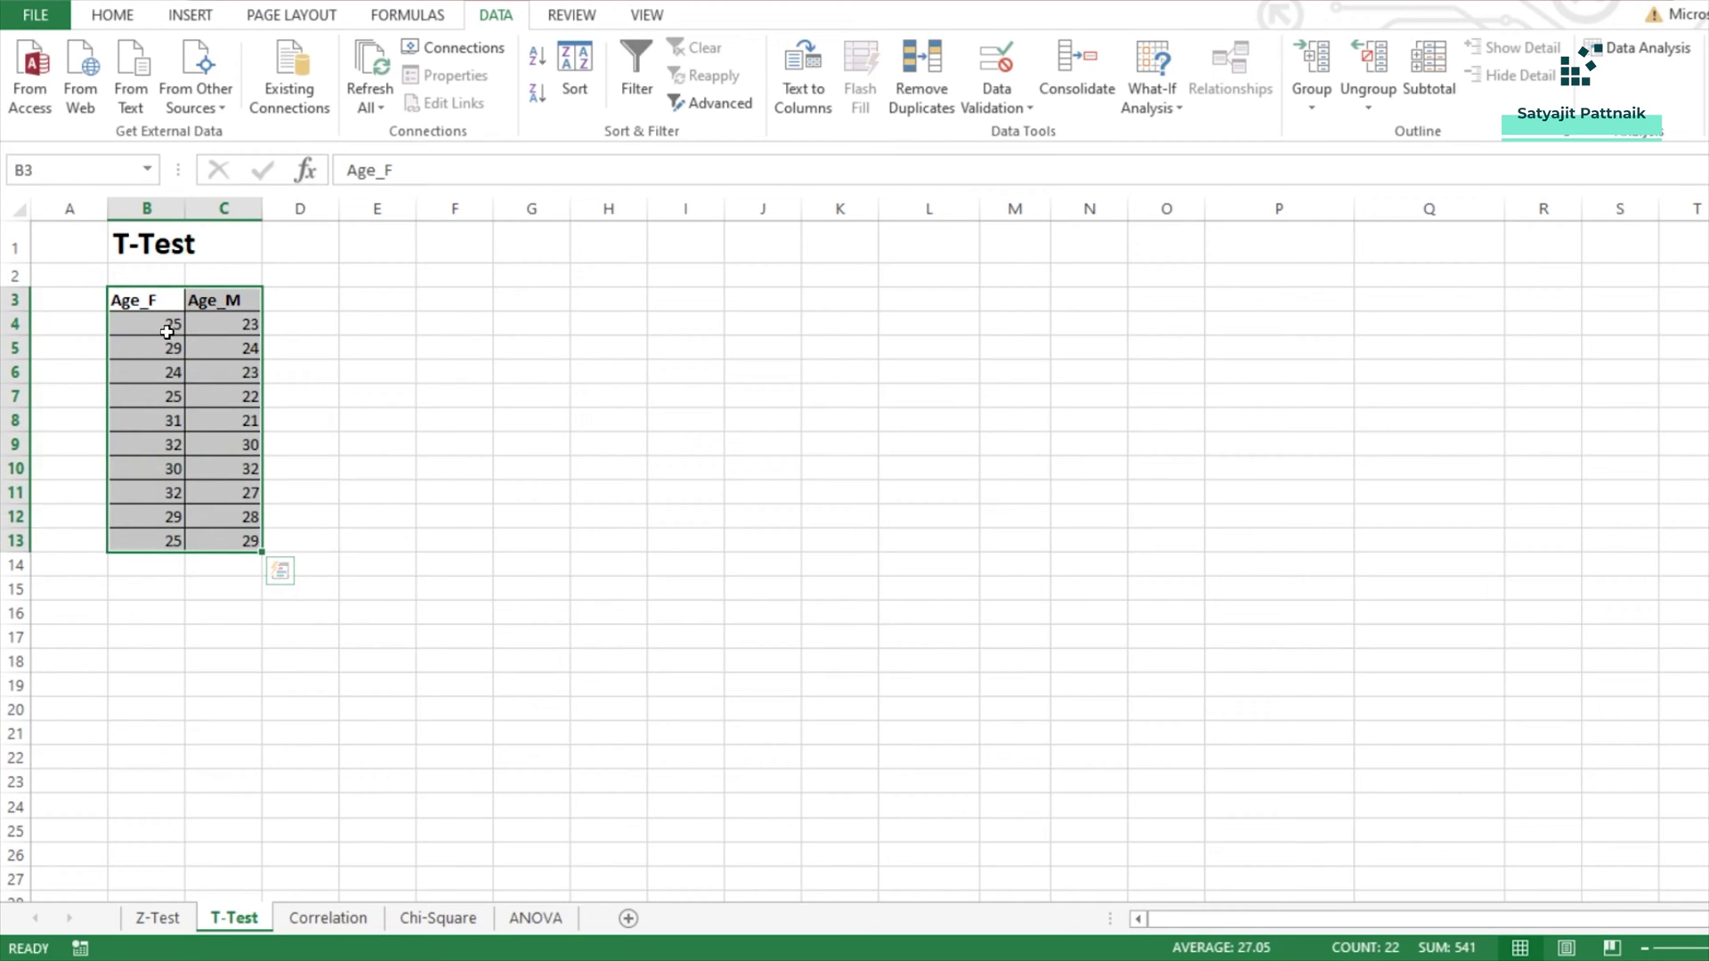
left_click_drag(167, 332, 172, 541)
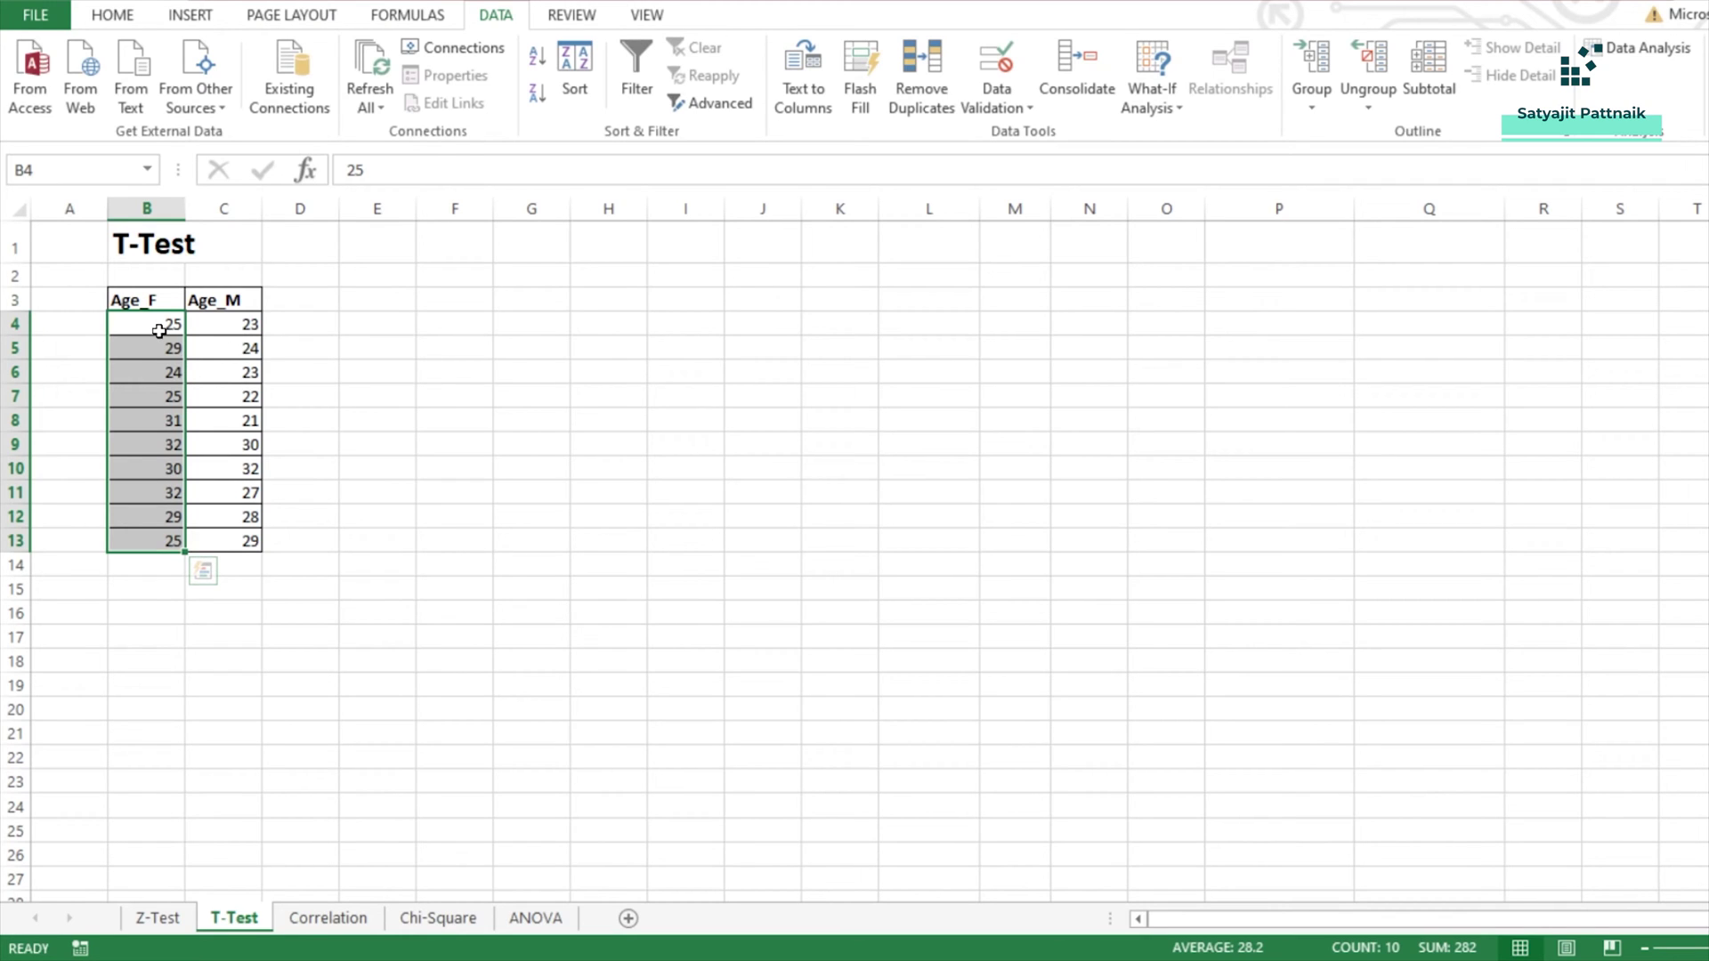
left_click_drag(197, 328, 217, 541)
left_click_drag(138, 303, 213, 528)
left_click_drag(168, 324, 154, 542)
left_click_drag(245, 325, 235, 541)
left_click(155, 299)
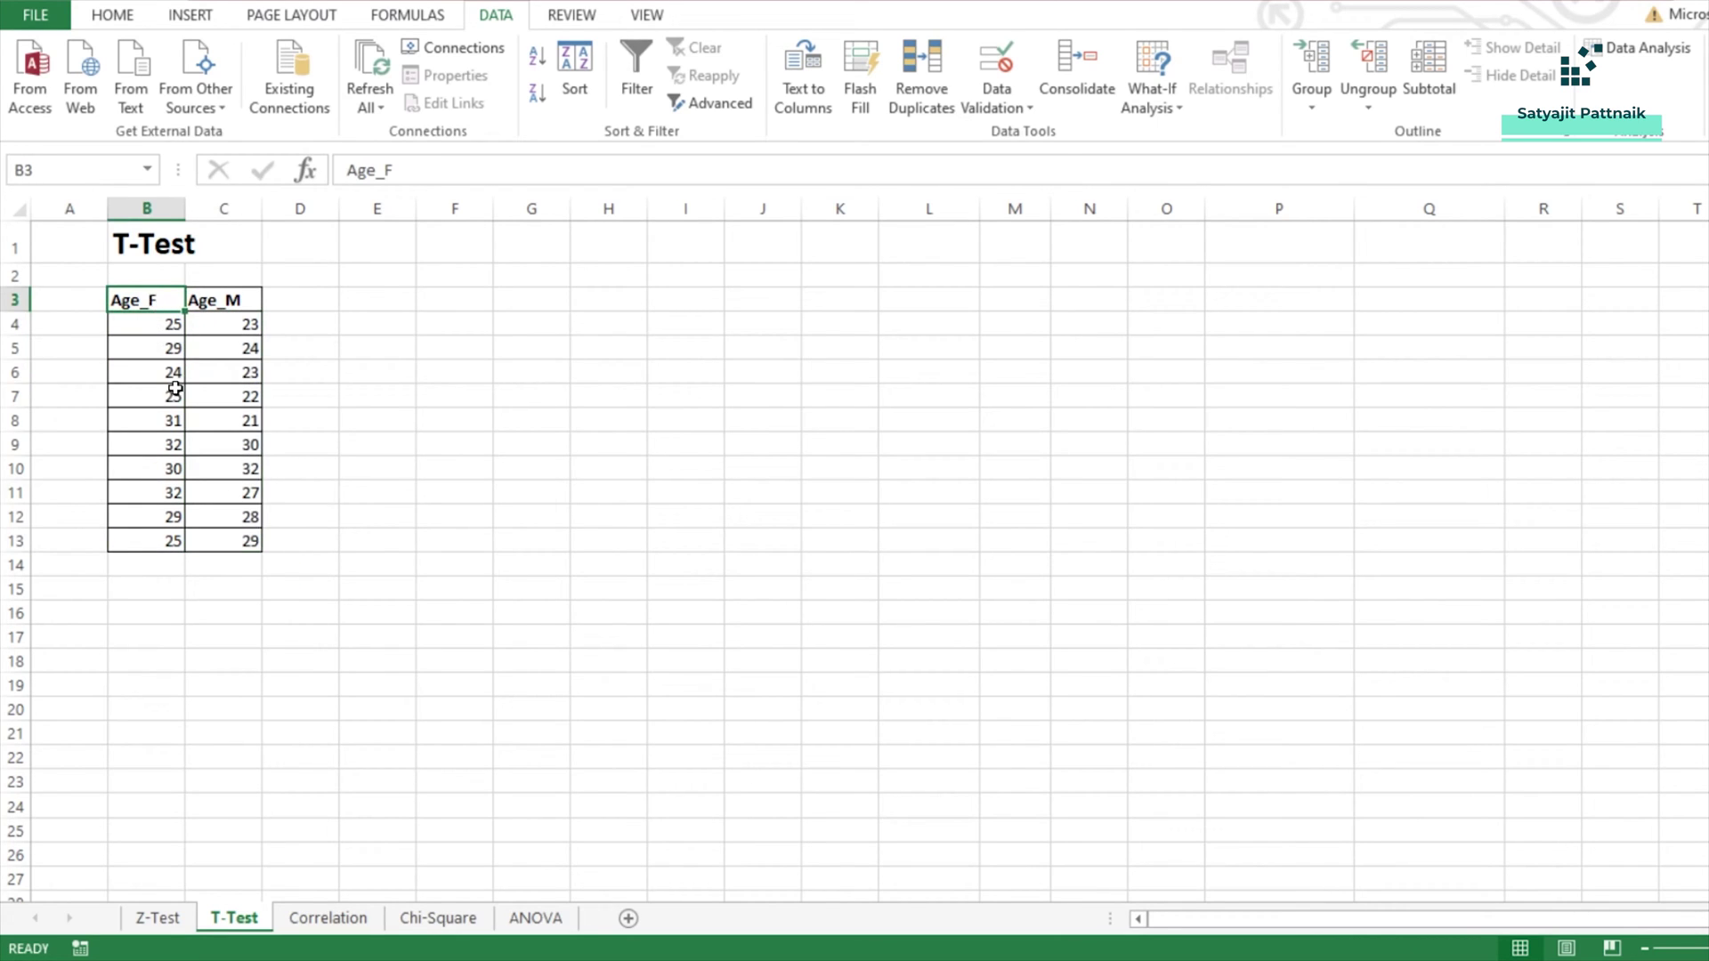
left_click(149, 593)
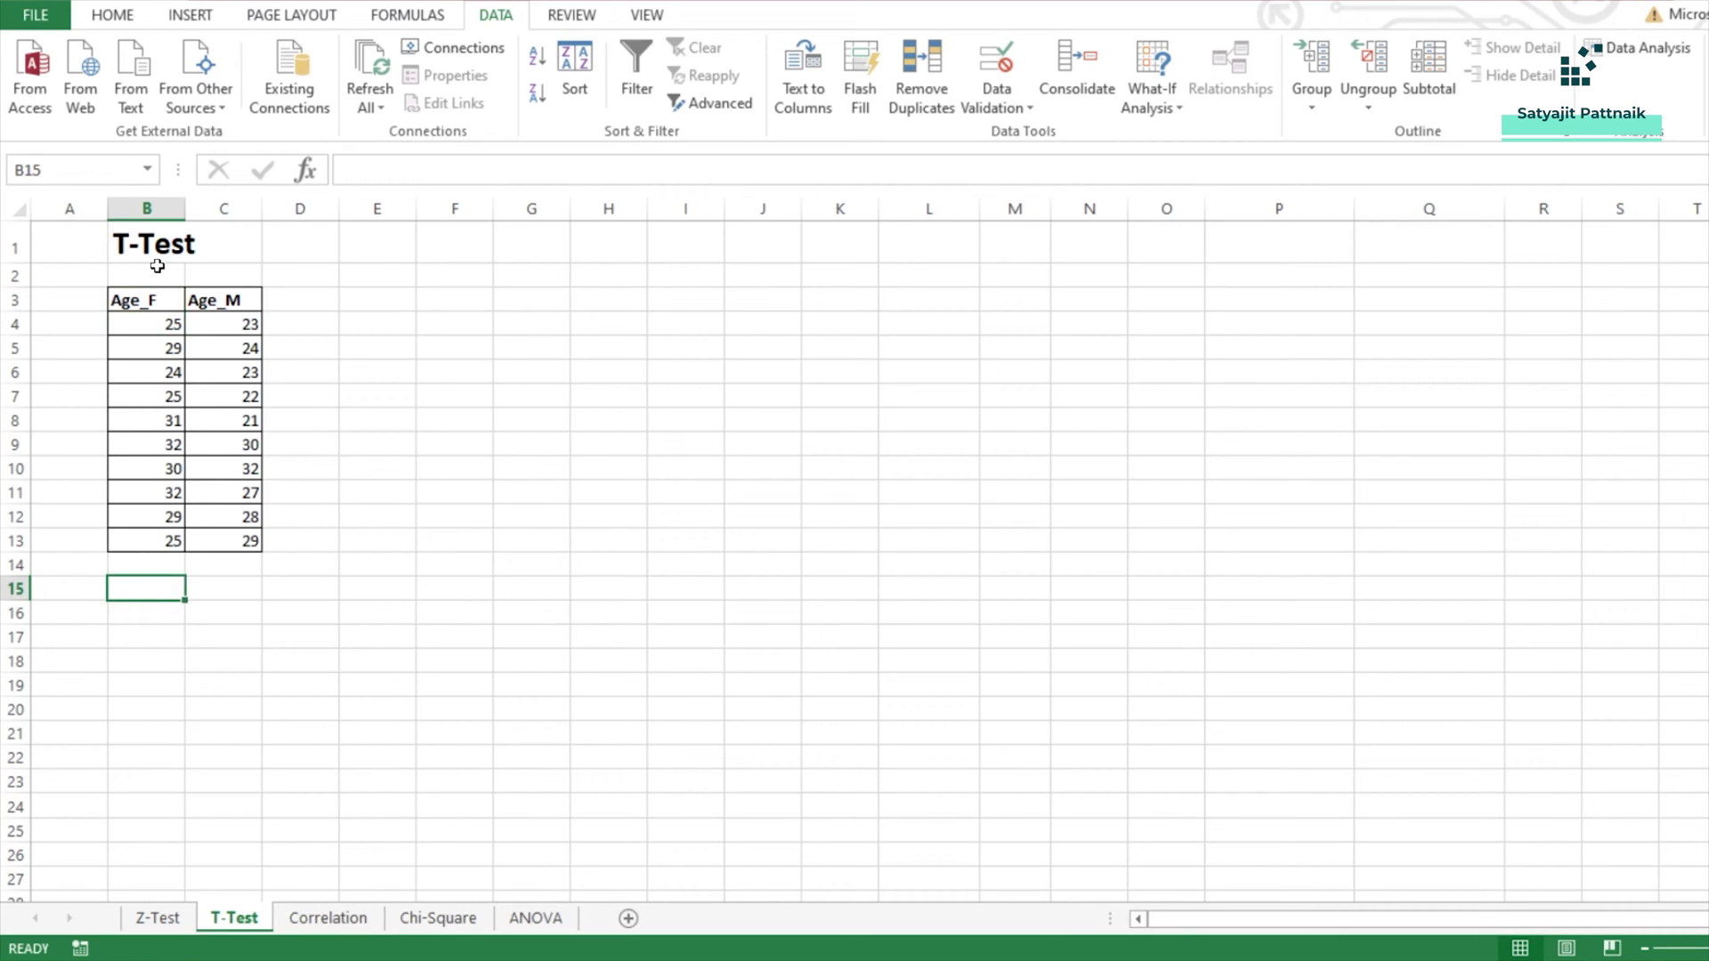
left_click(153, 209)
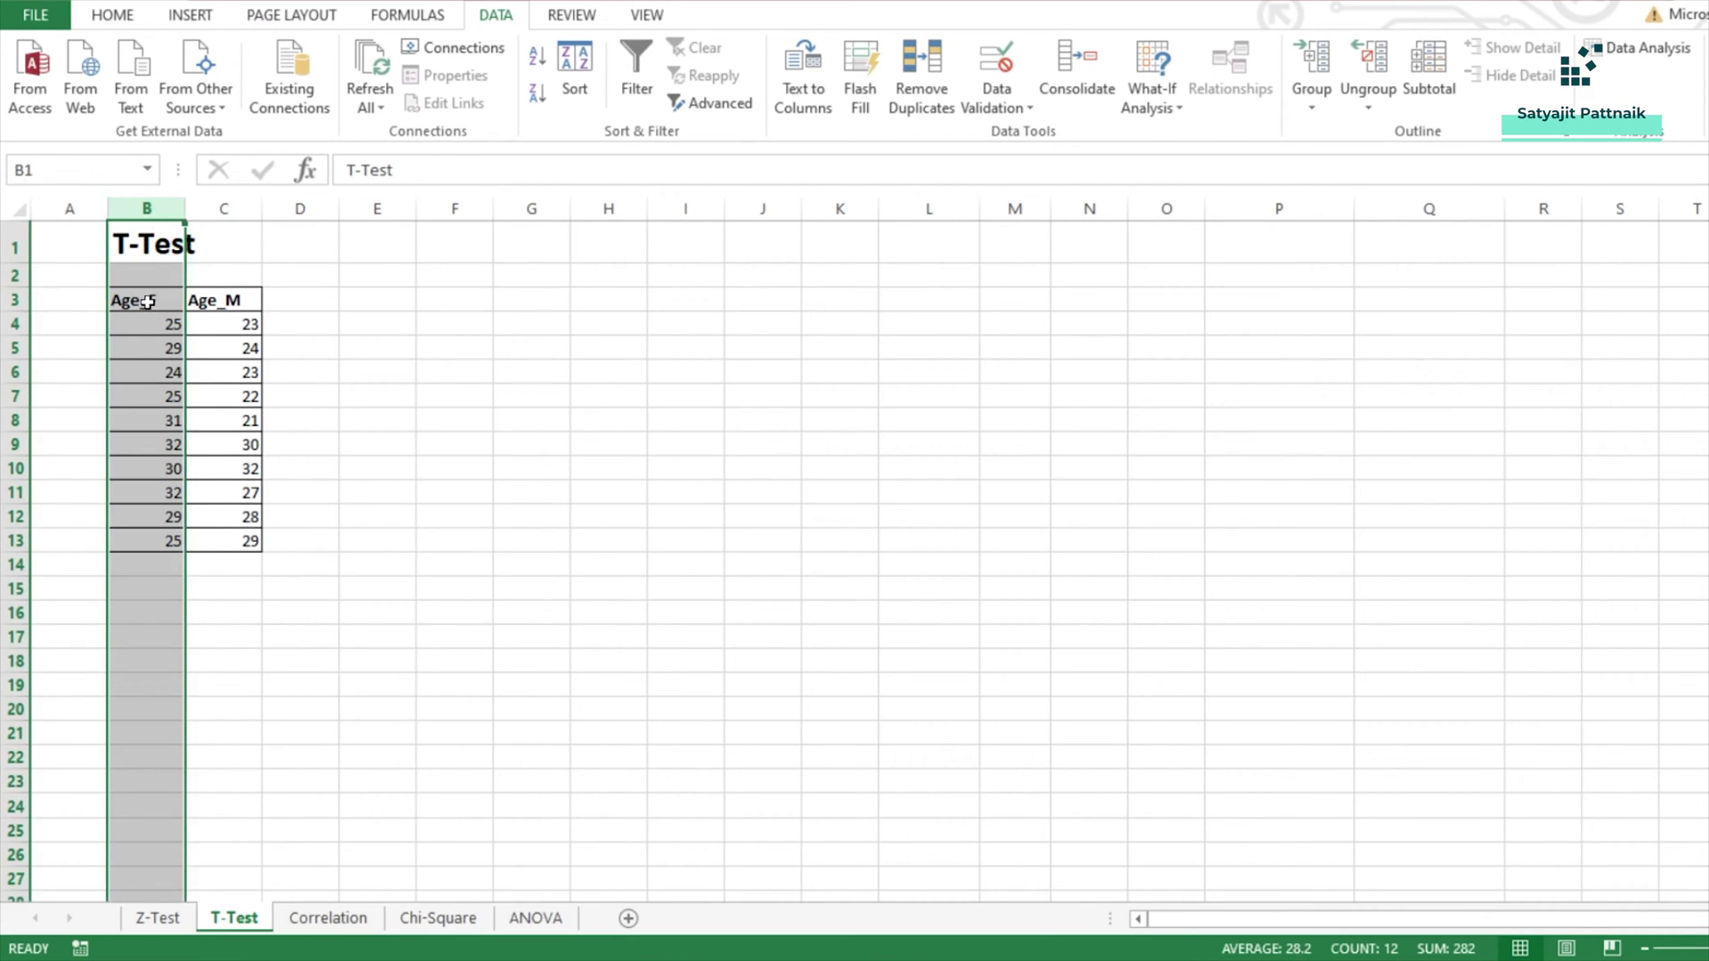
left_click_drag(148, 302, 146, 527)
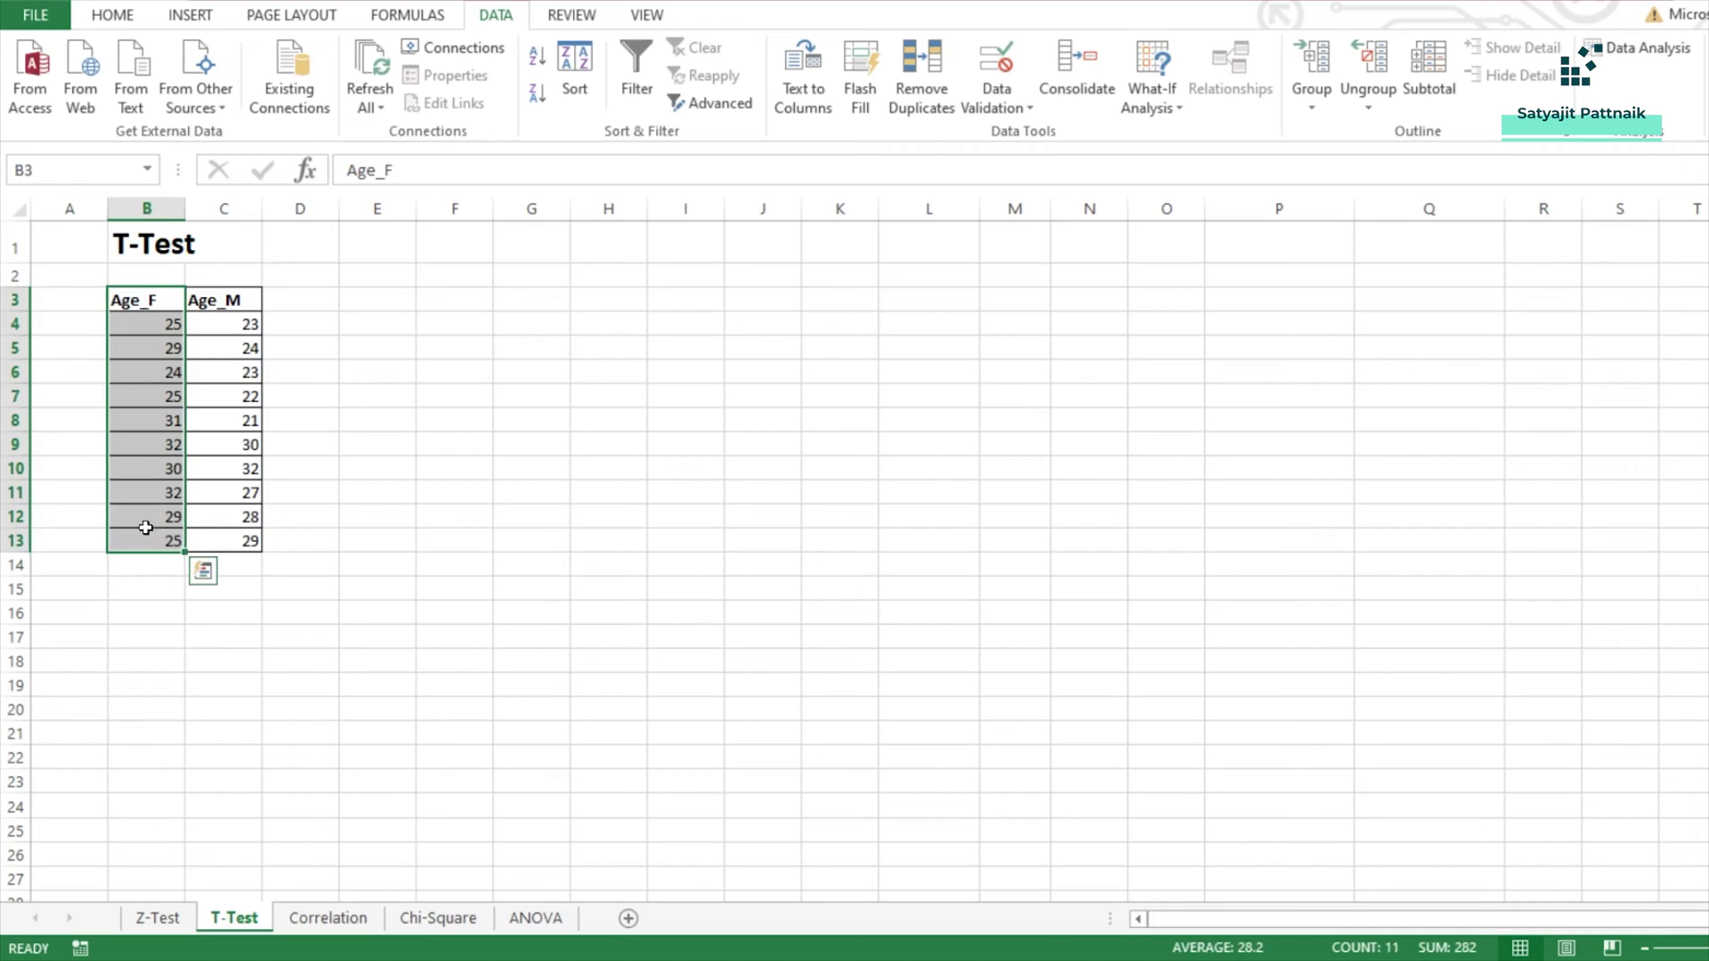
left_click(149, 591)
Step: Enter the test description in B15 and the 'Hypothesis:' heading in B16
type("Test")
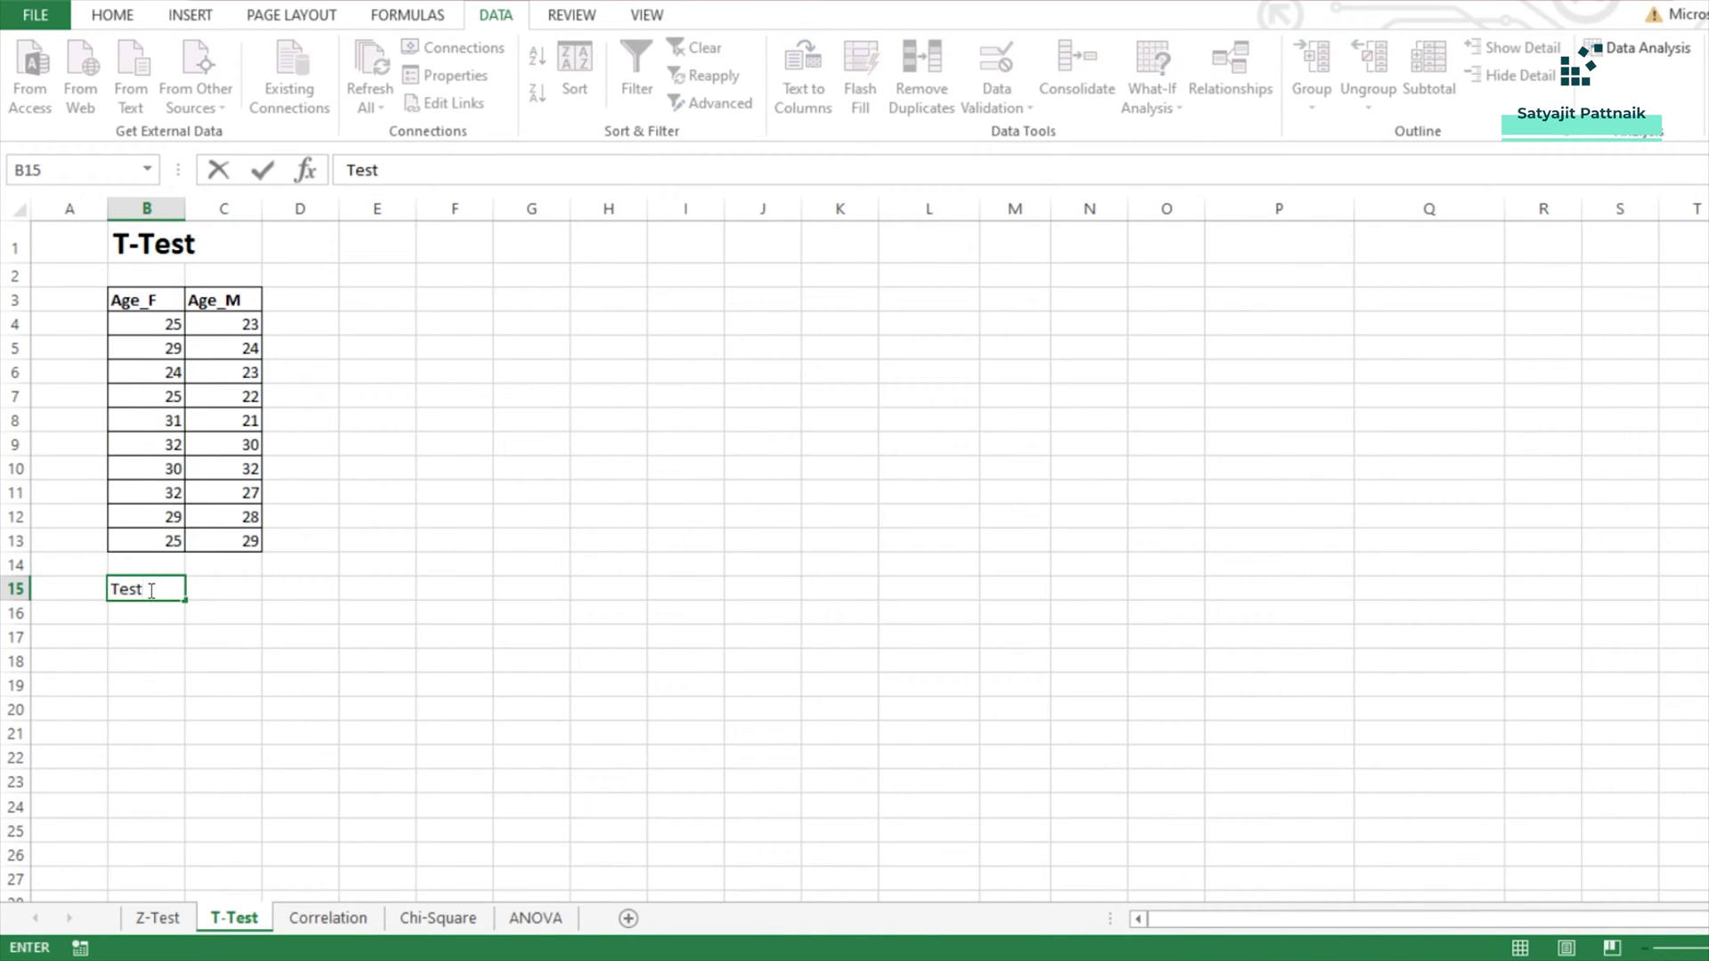
type(" to determine whether the Fem")
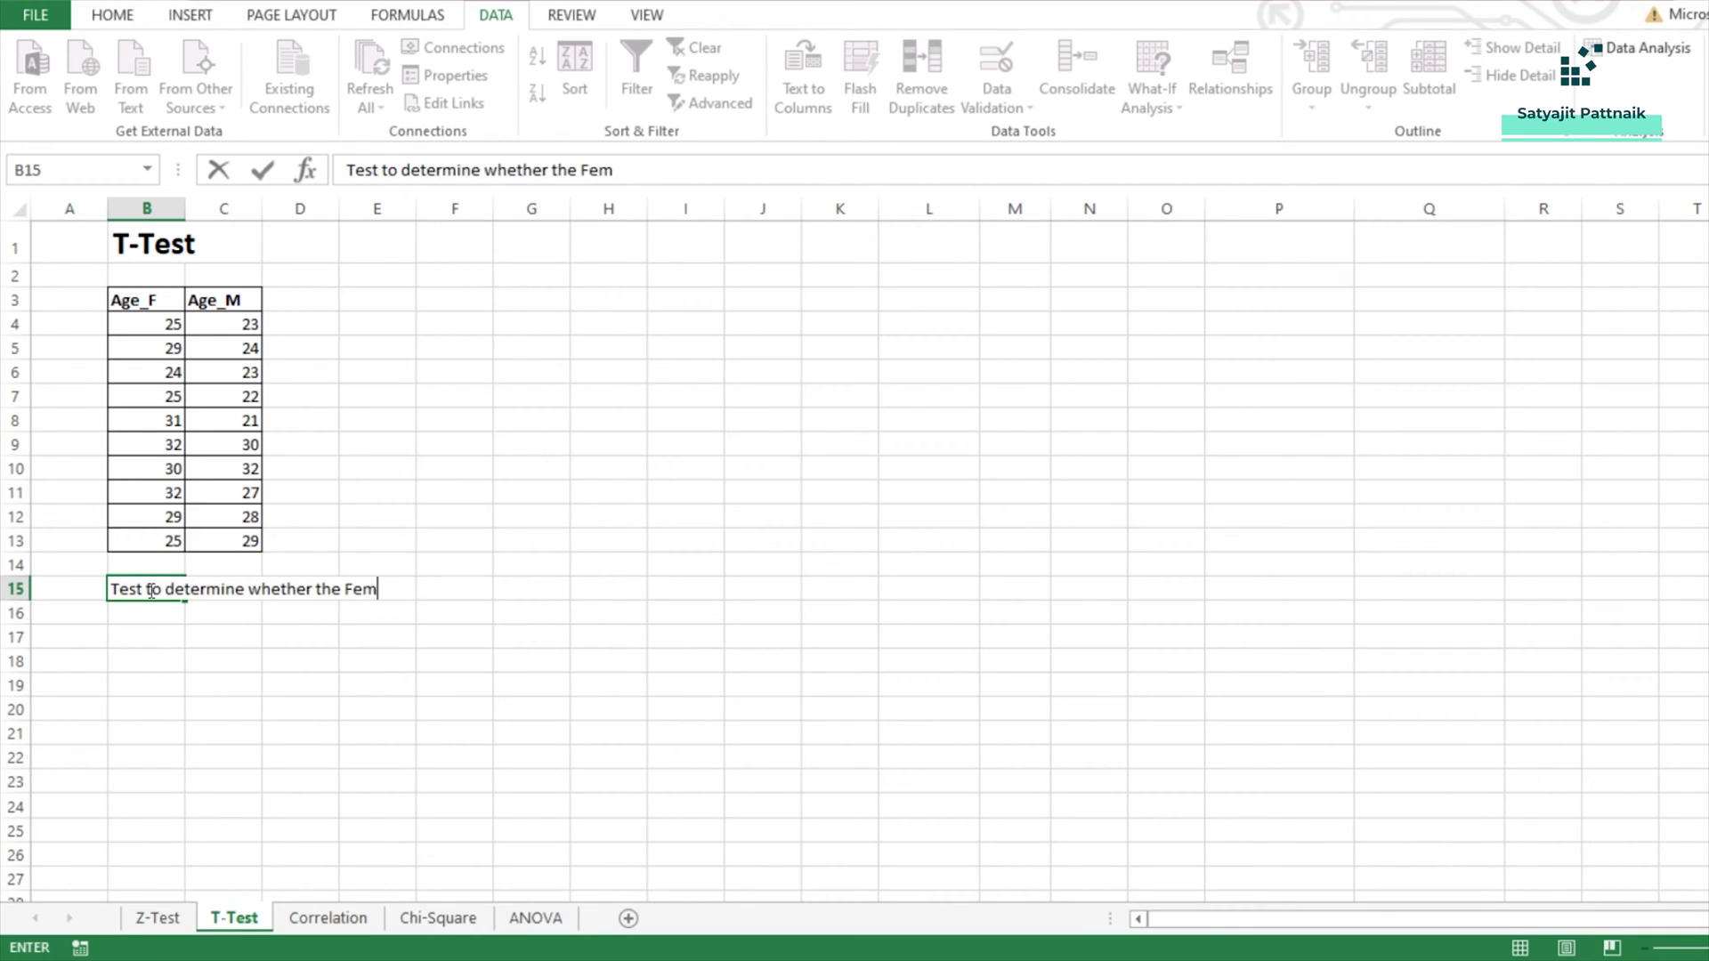
type("ale population mean age is significantly")
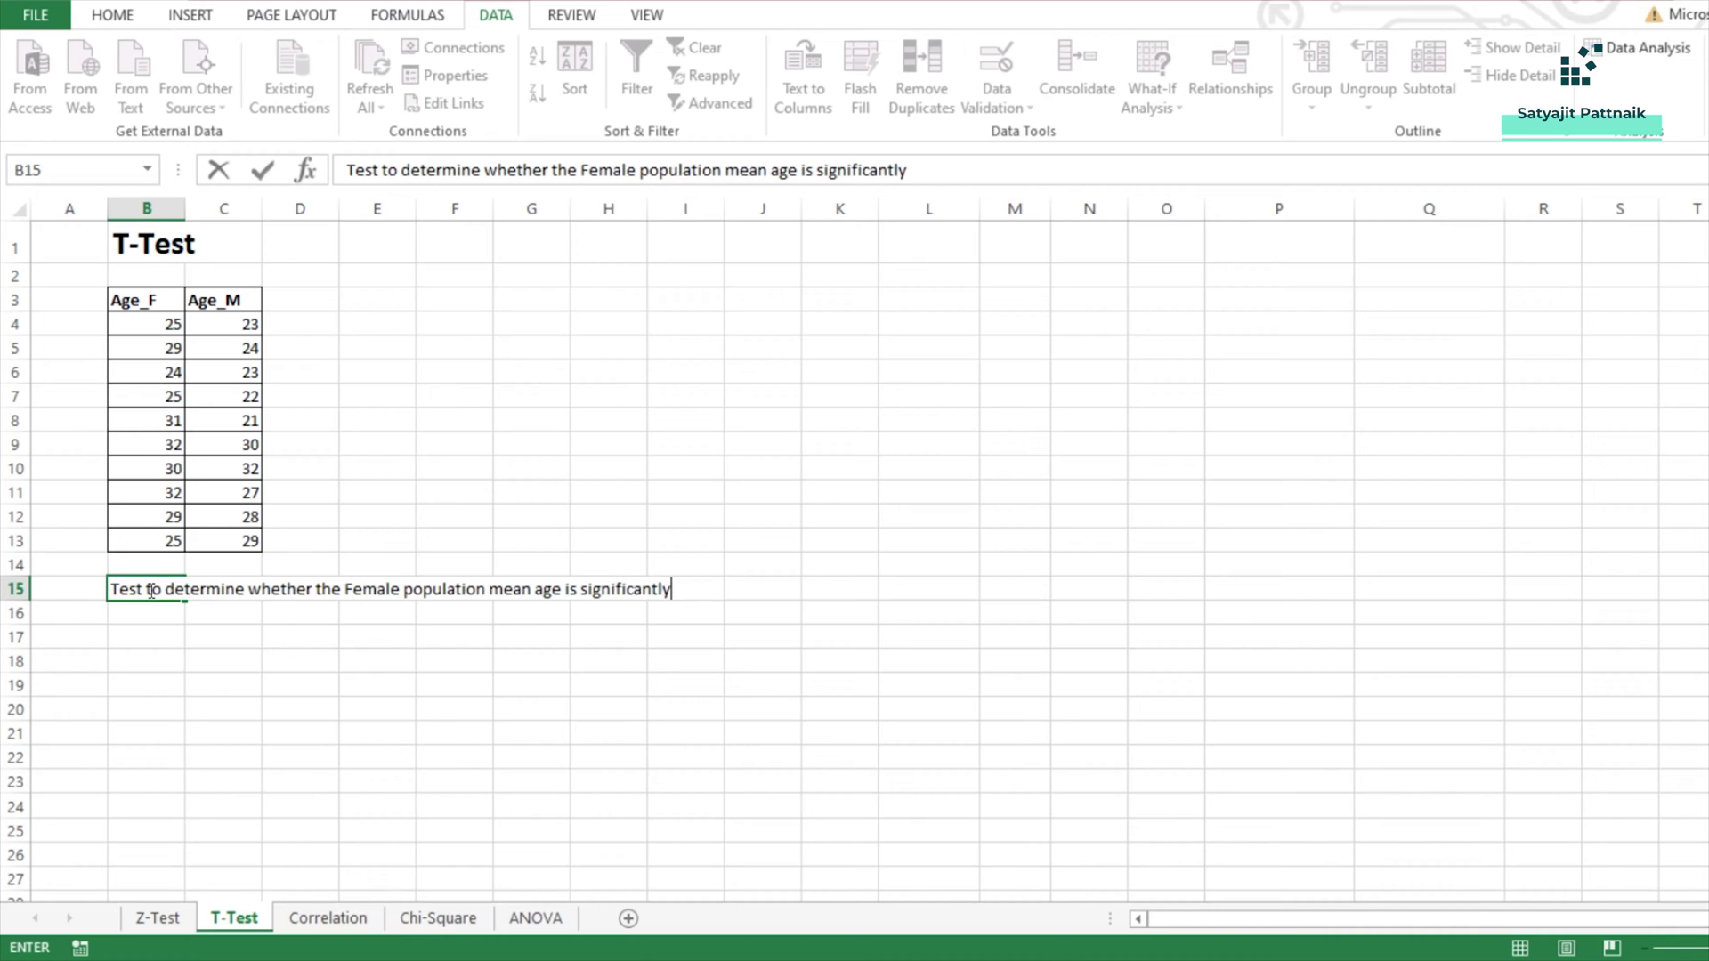
type("ater than 30")
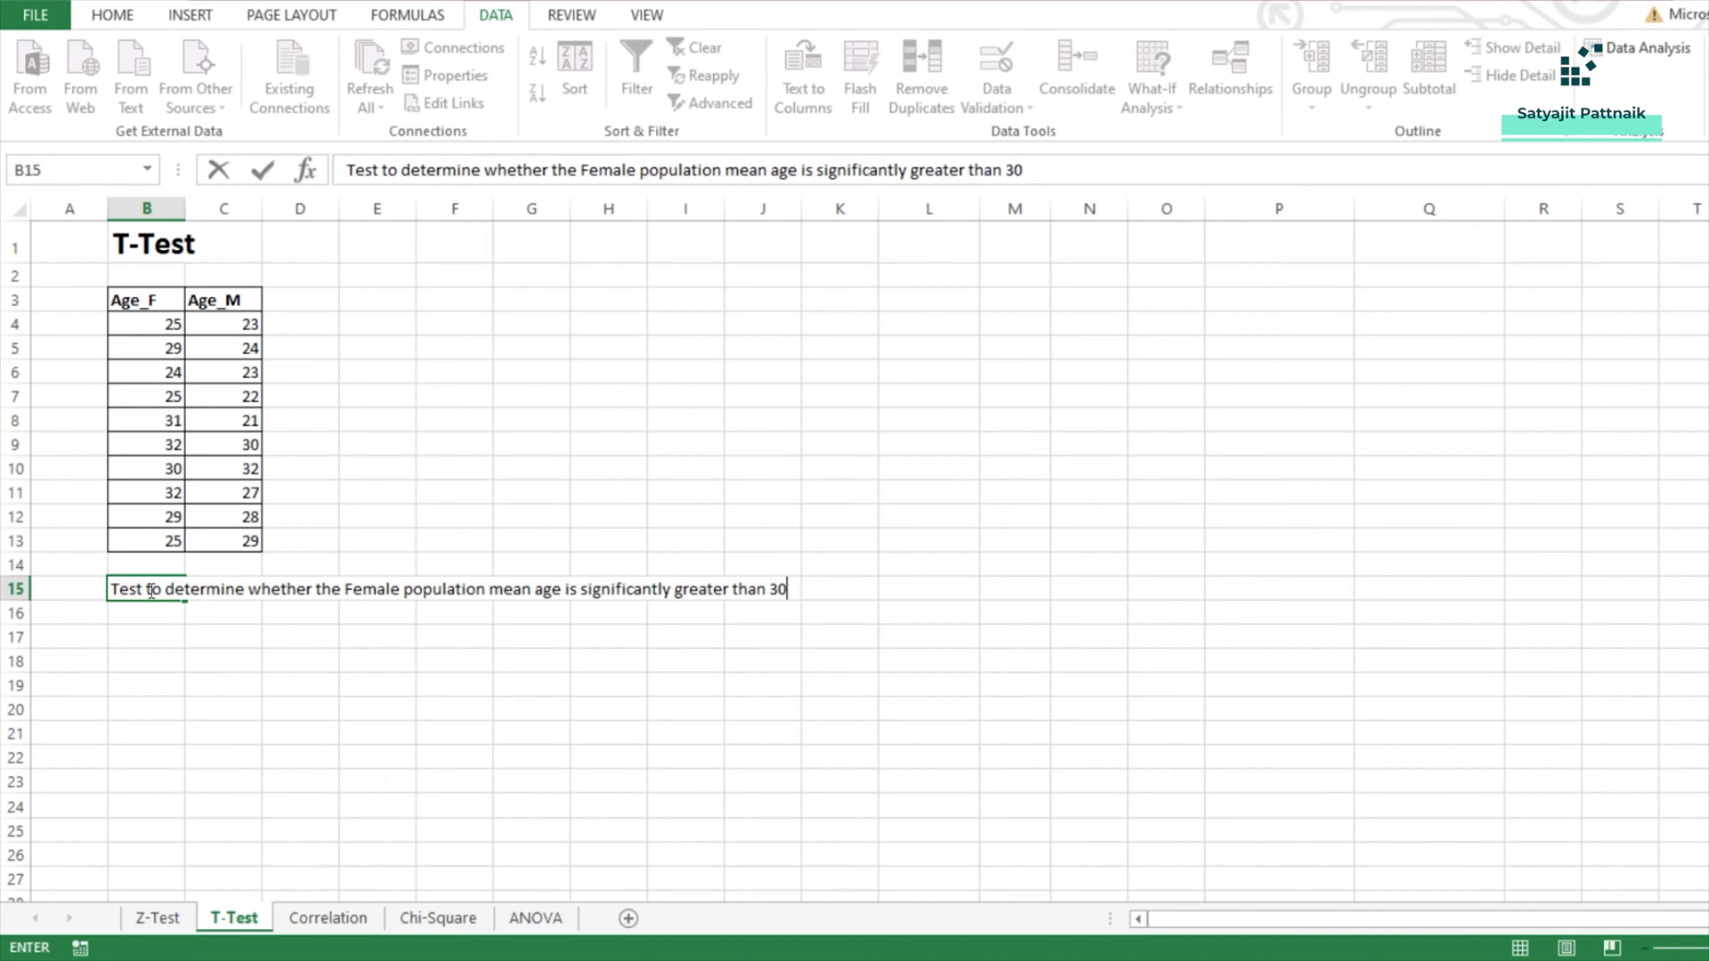
key("Return")
key("Return")
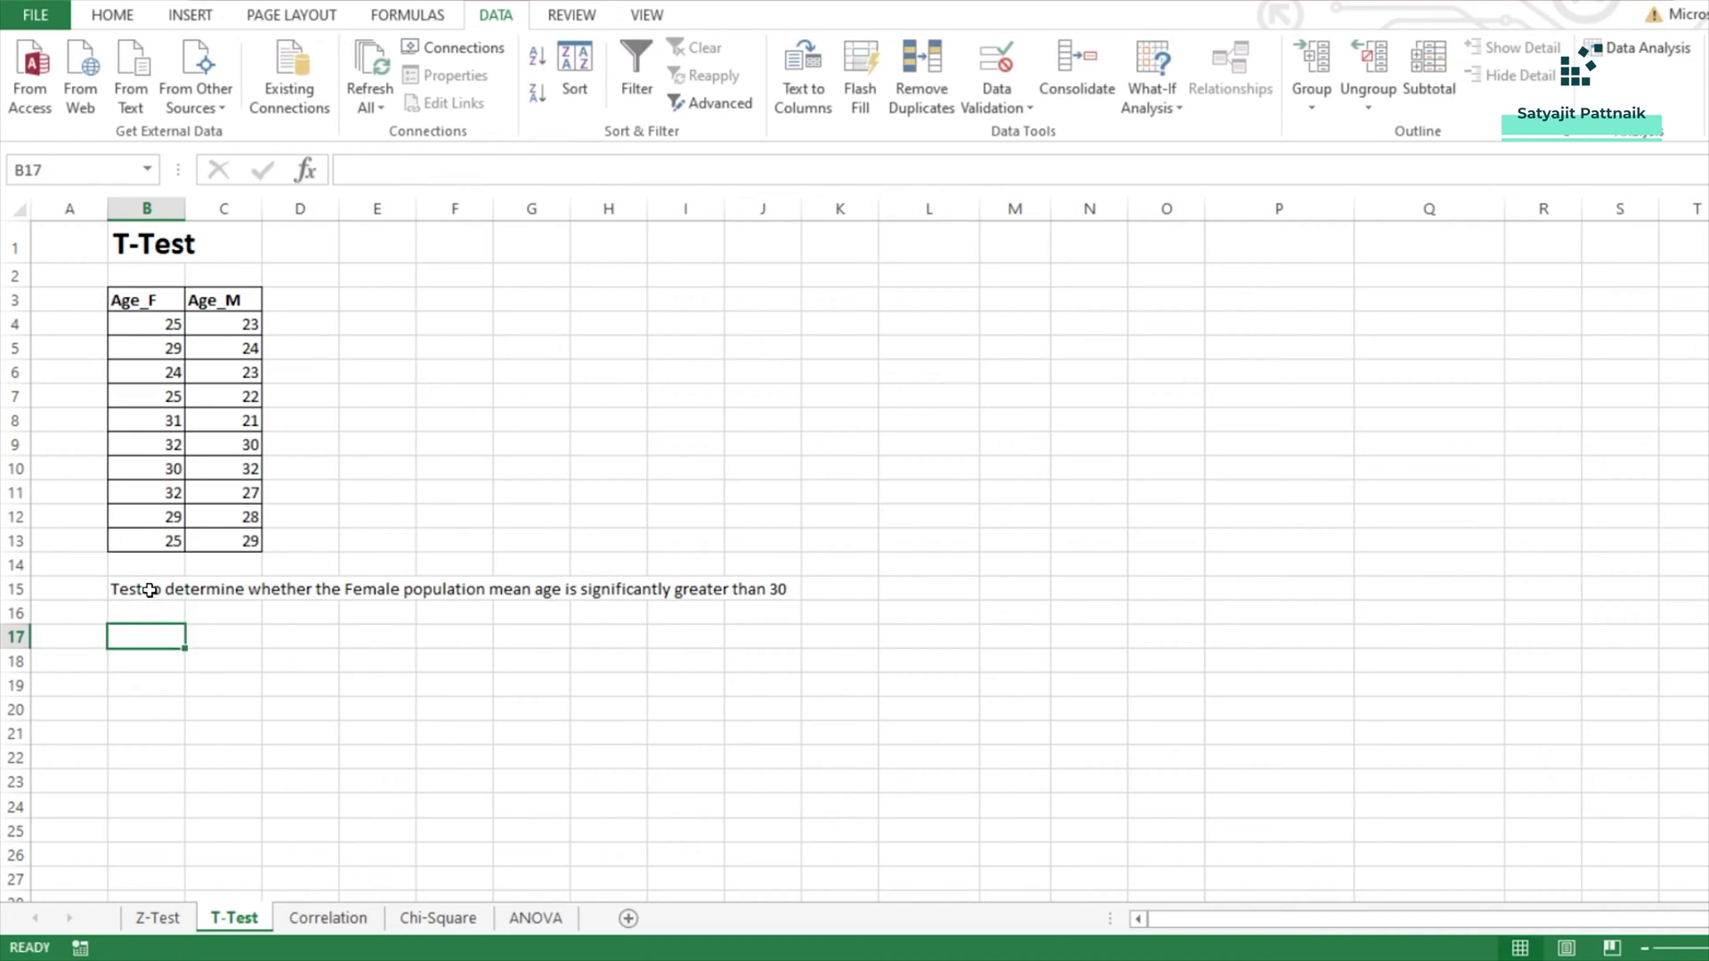
key("Up")
type("Hy")
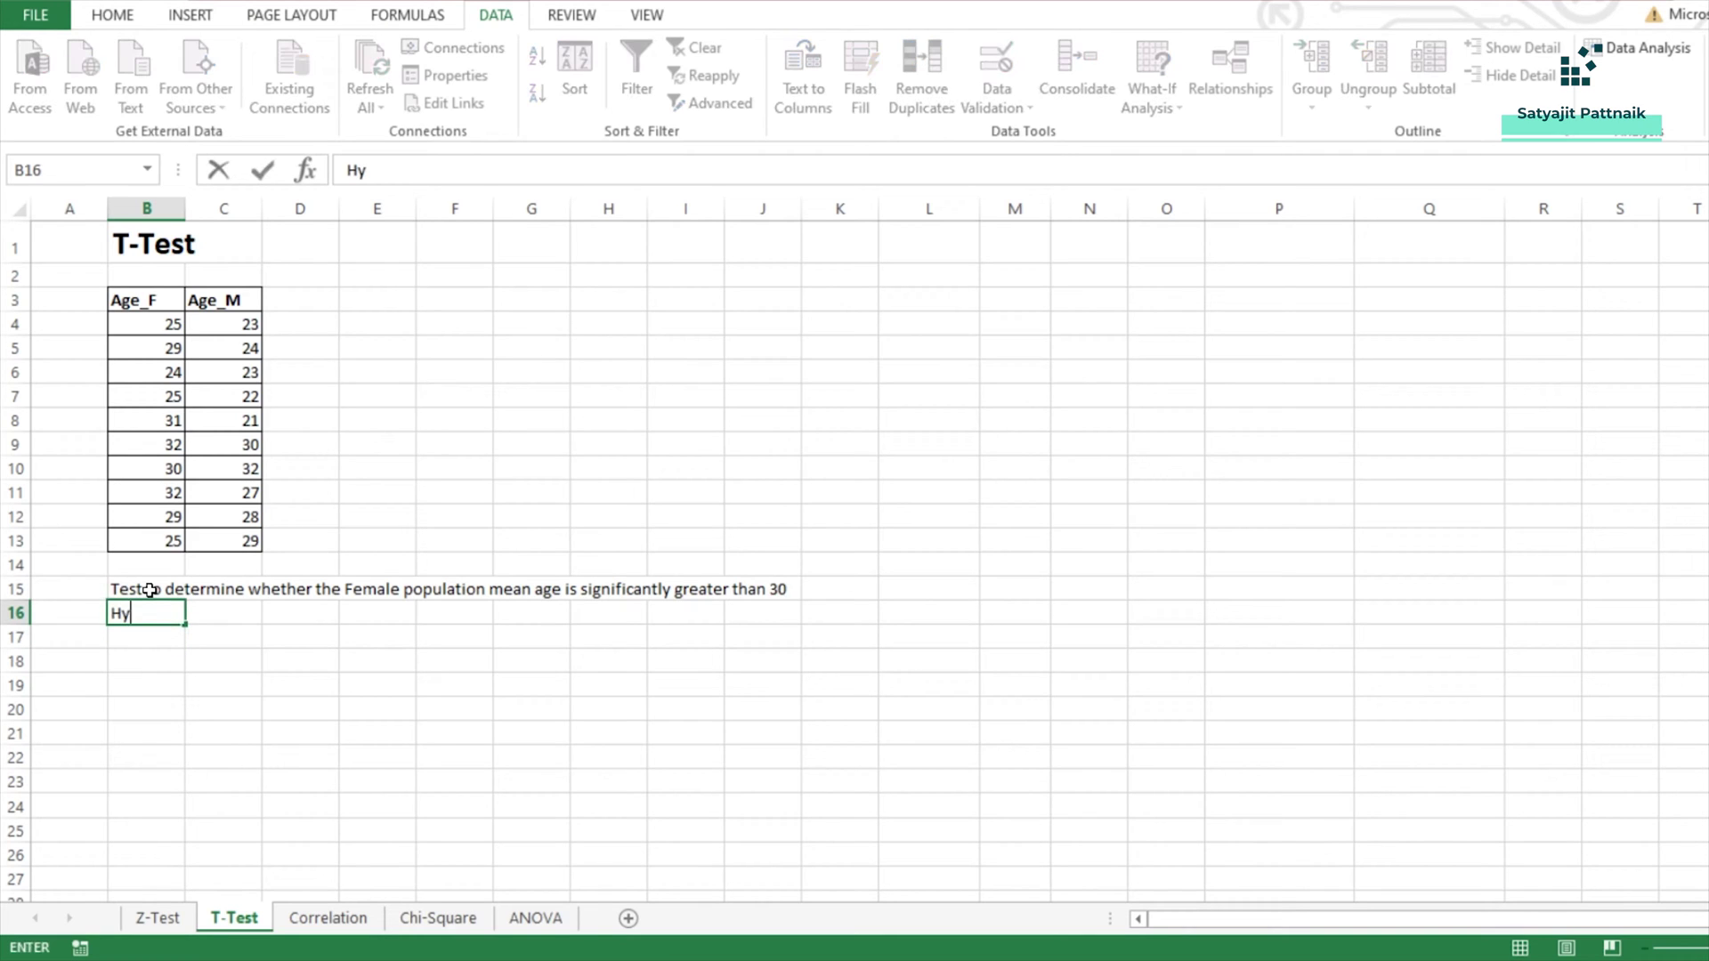
type("pothesis")
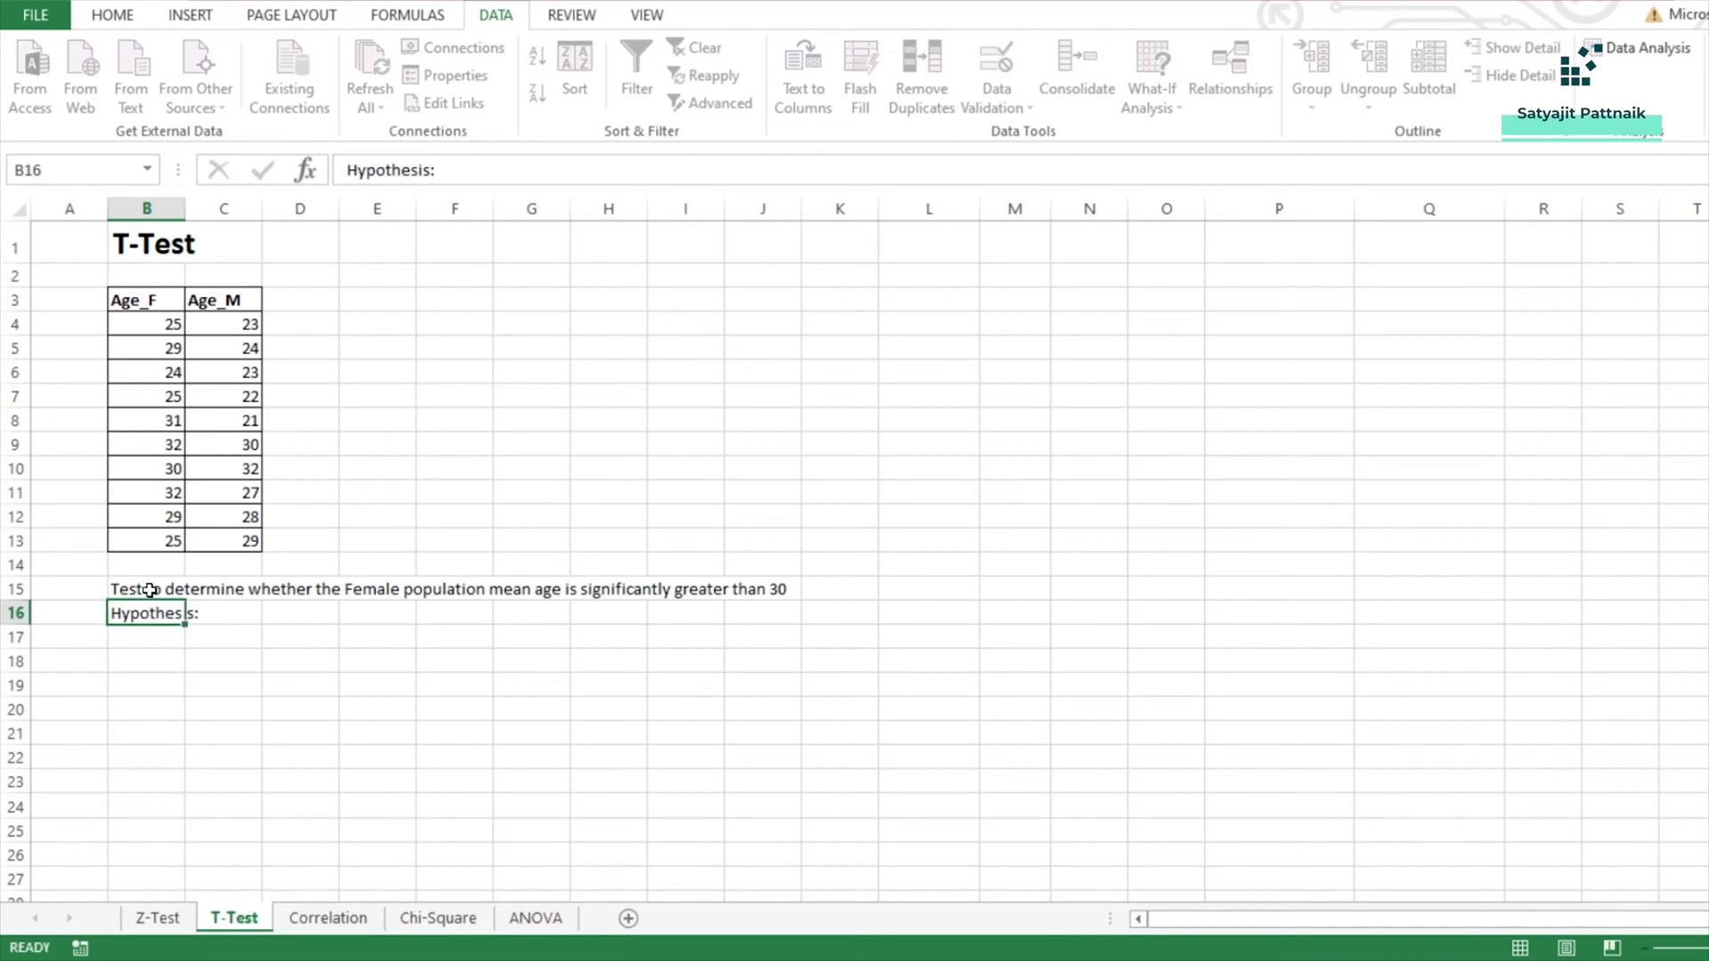
type(":")
key("Return")
Step: Add the hypotheses 'Ho: Mean <=30' and 'H1: Mean > 30' in B17 and B18
type("Ho")
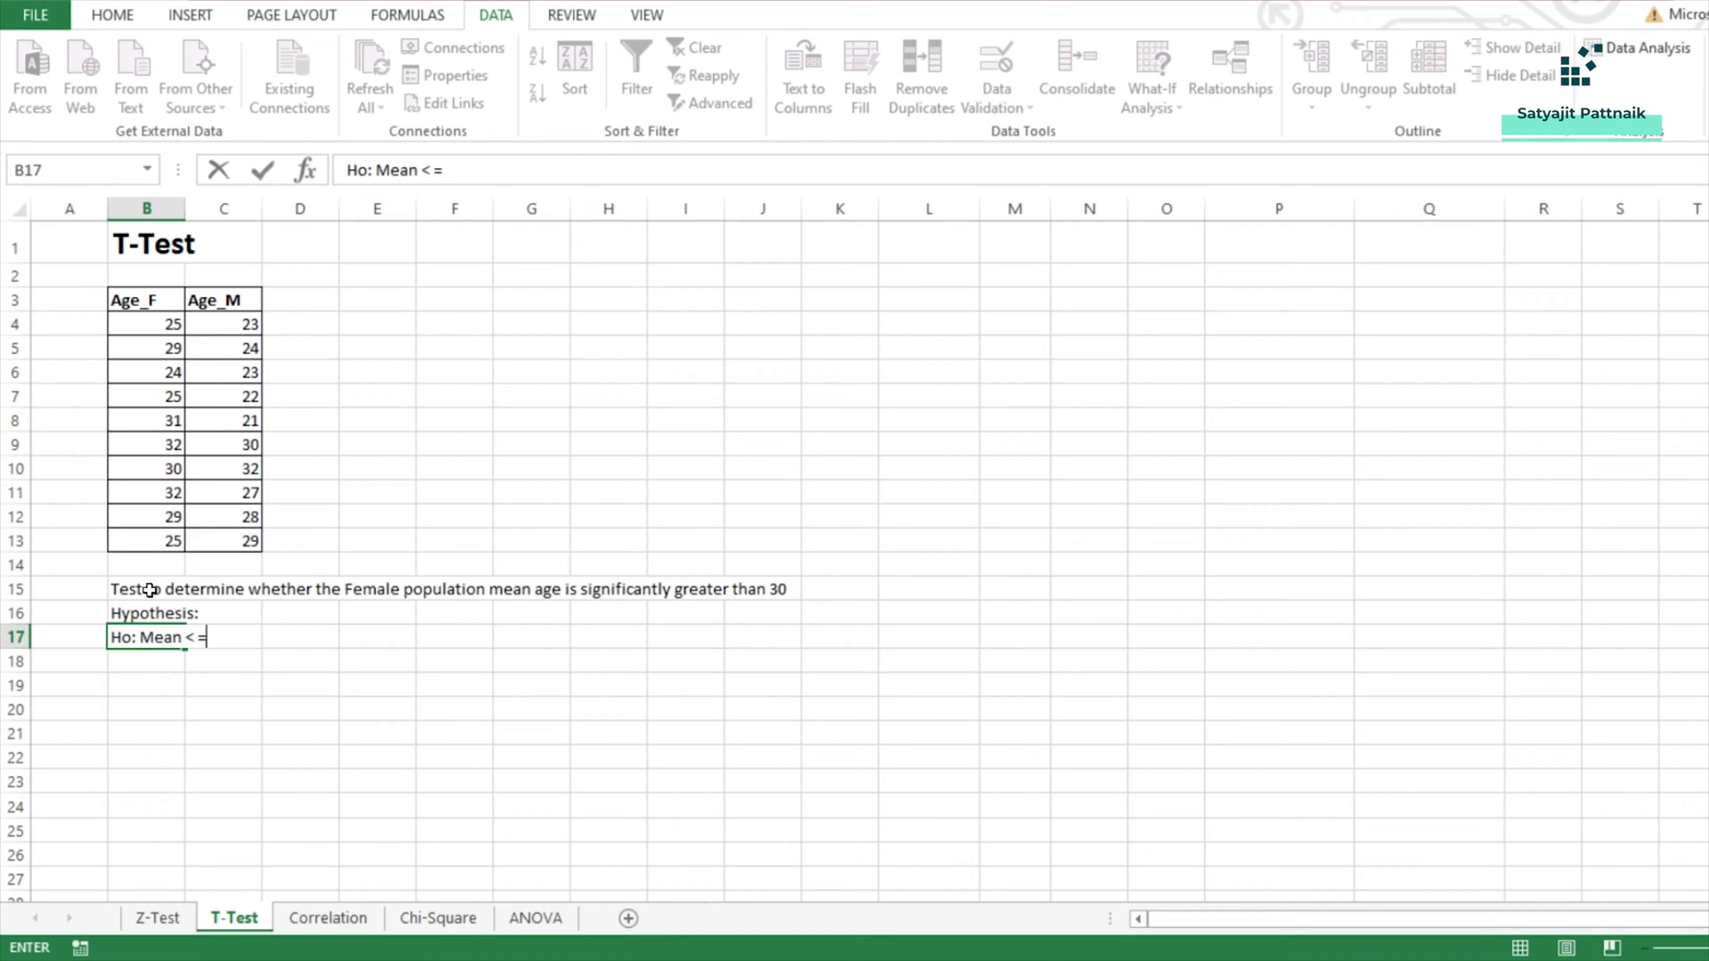
type("30")
key("Return")
type("H1")
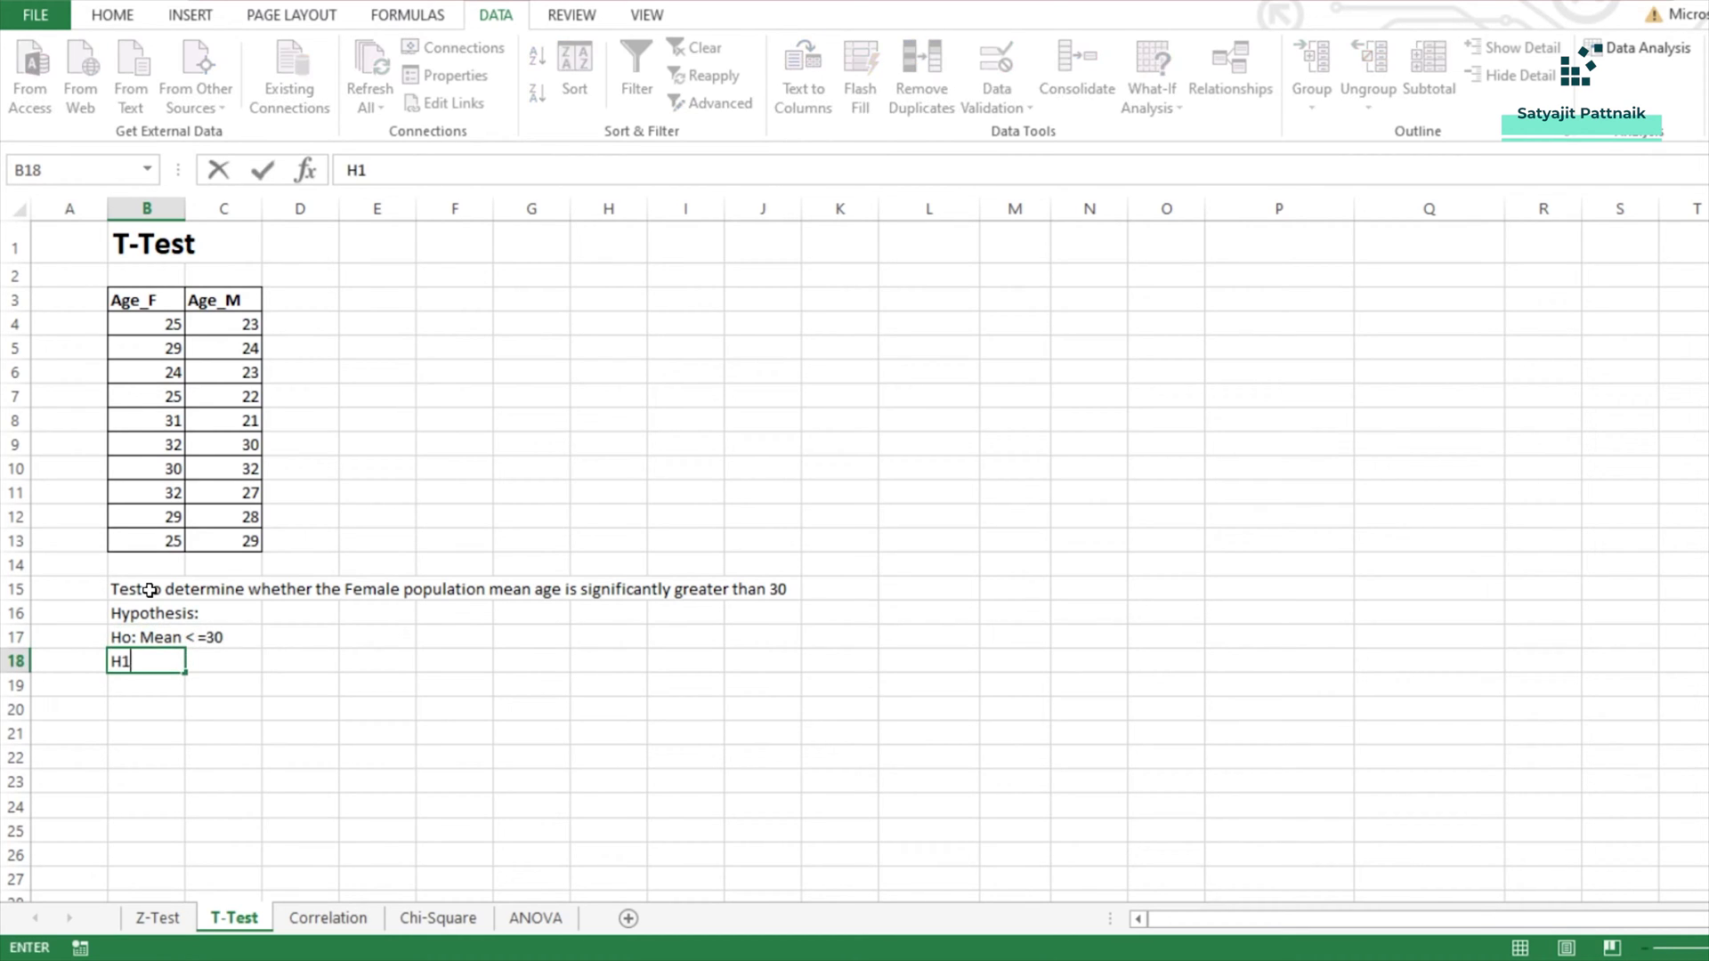
type(": Mean > 30")
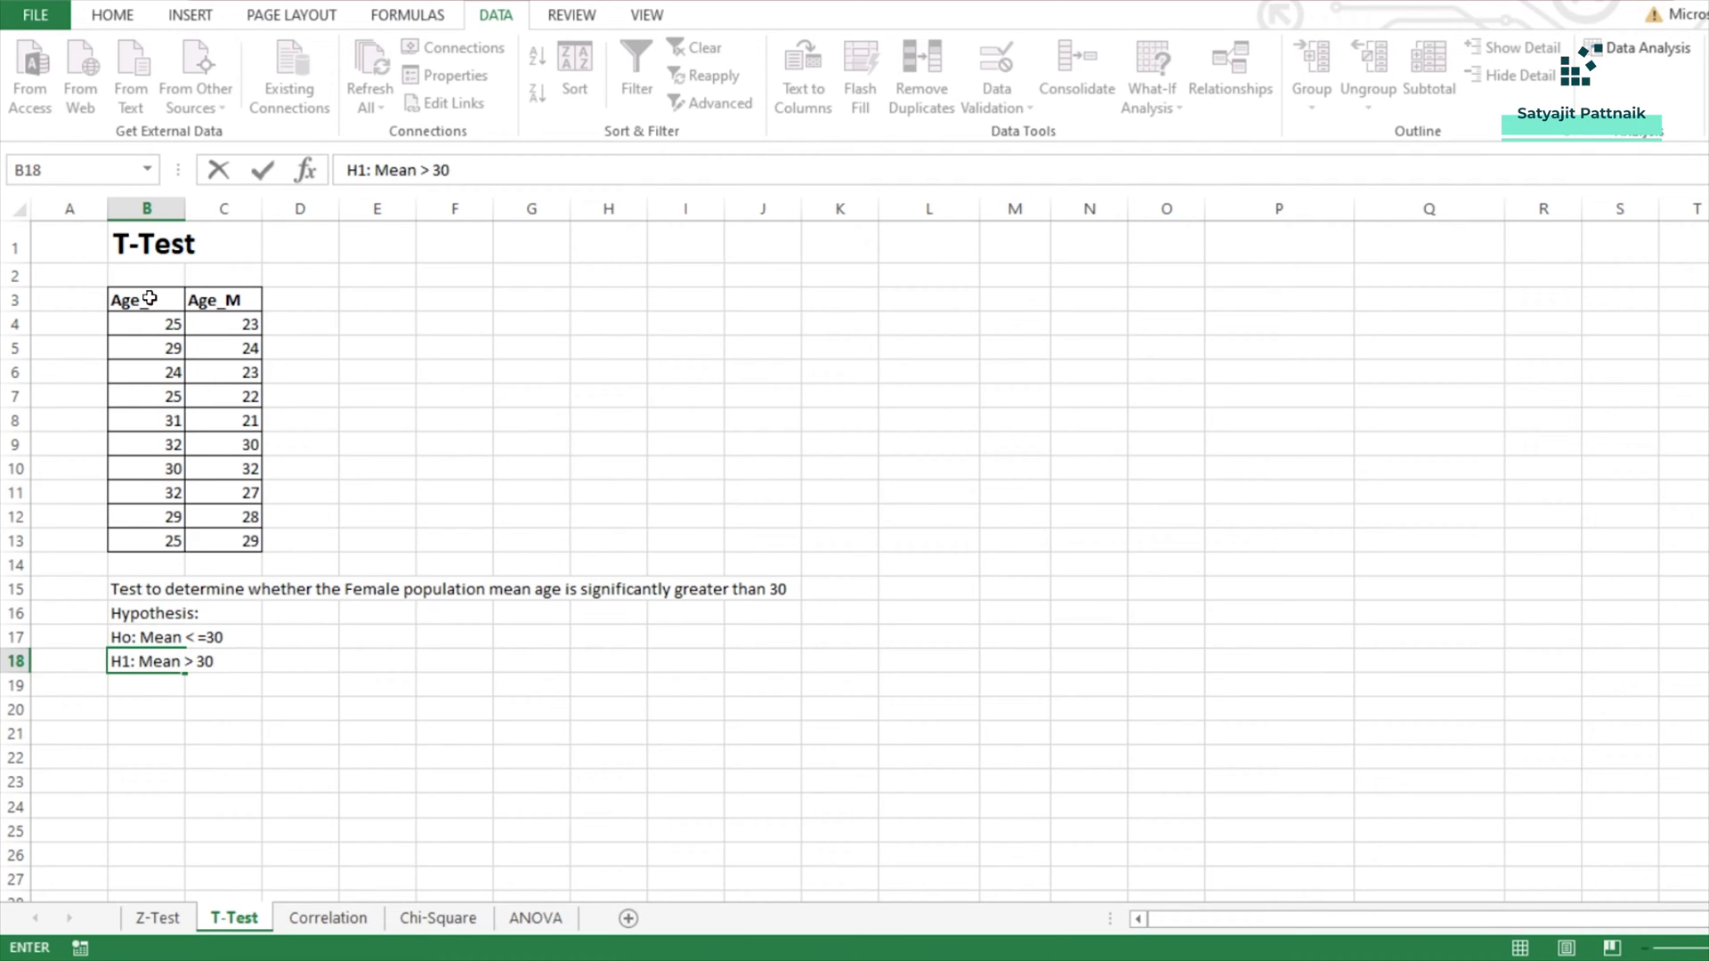
left_click_drag(145, 297, 142, 542)
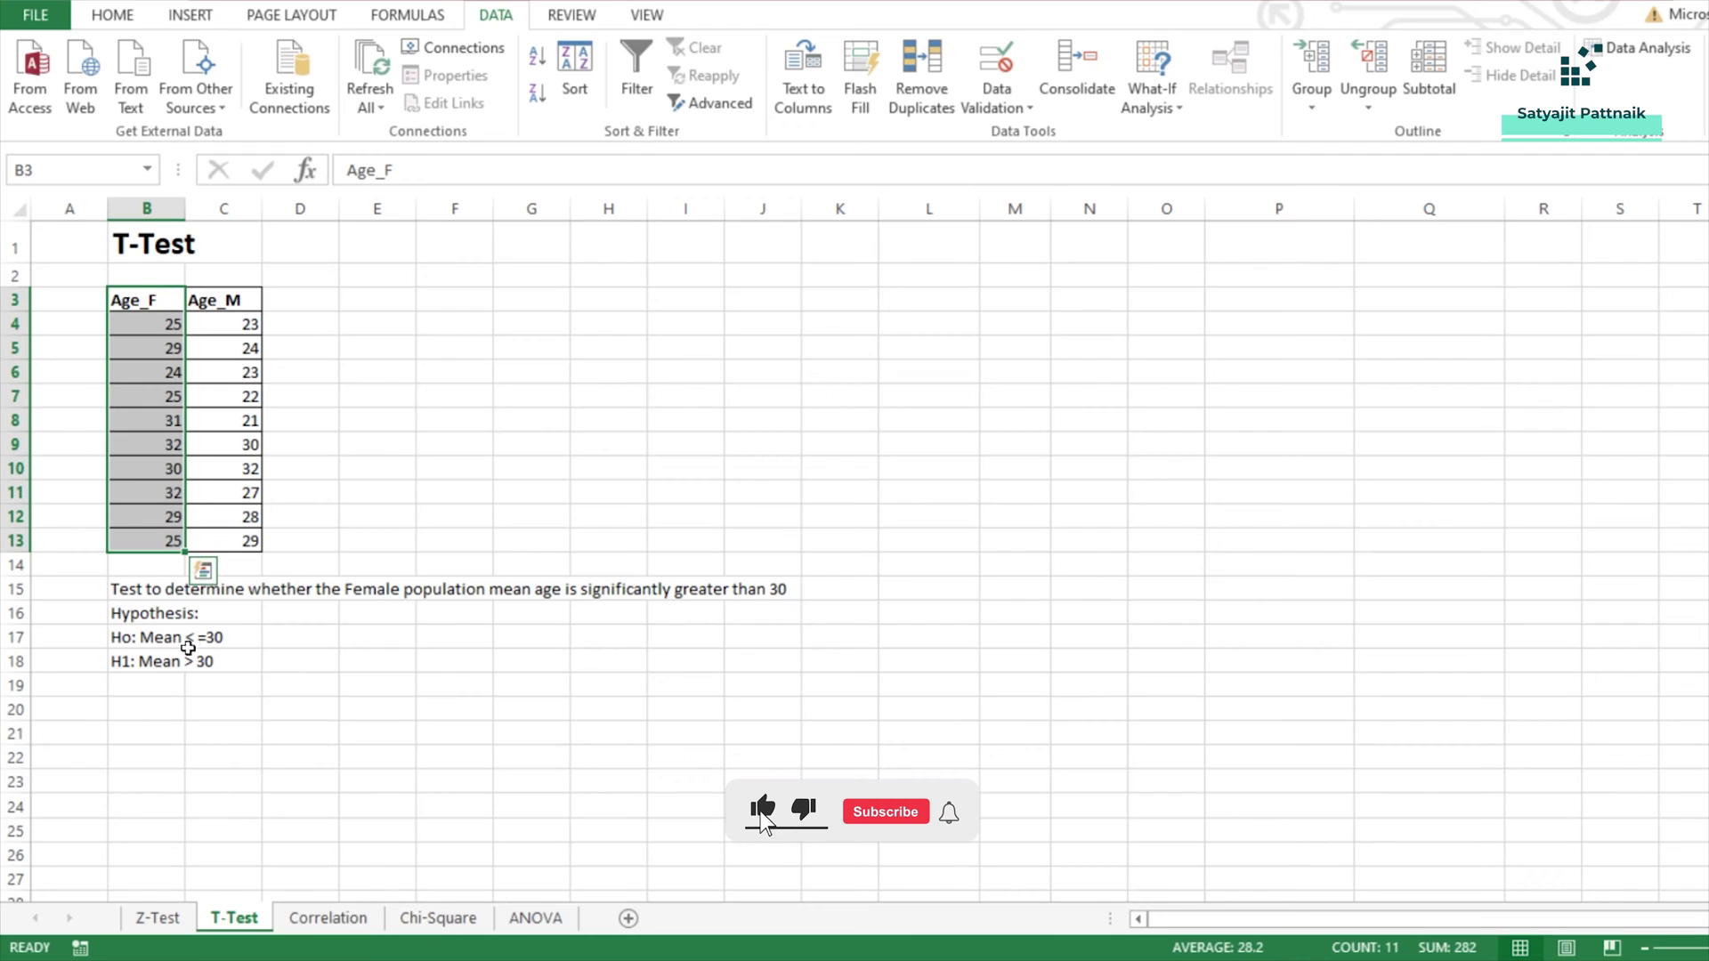
left_click(138, 711)
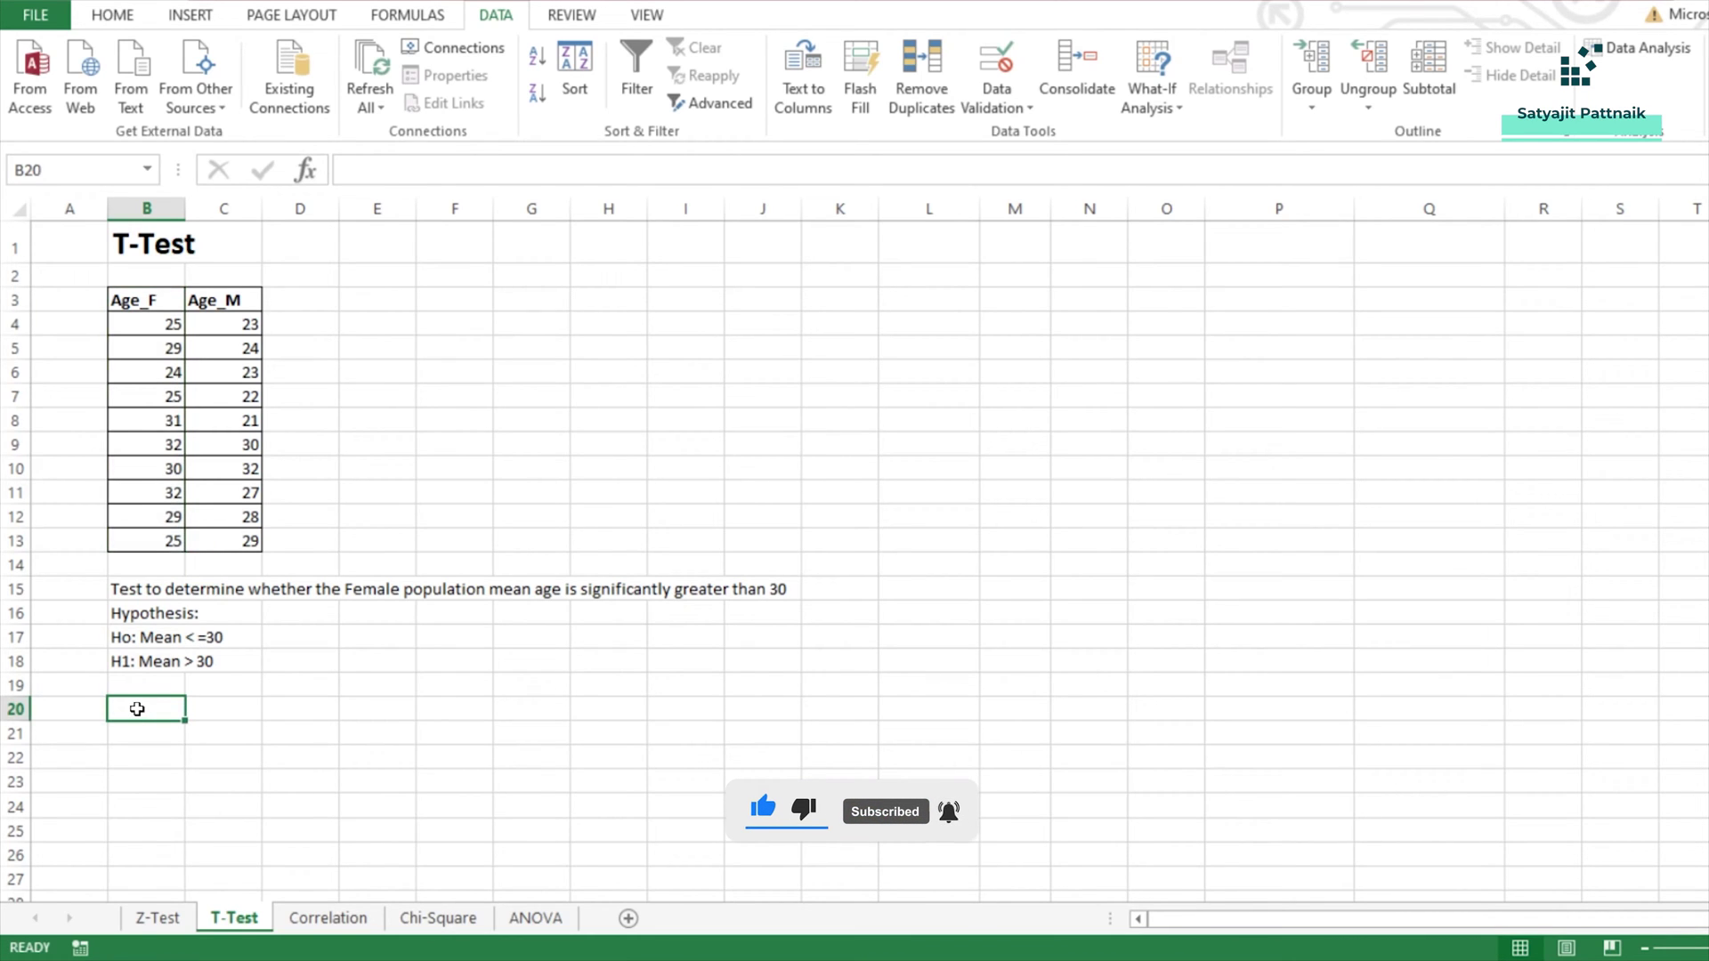
Step: Enter 'Significance Level: 0.05' in B20 and the p > 0.05 accept/reject rules in B22:B23
type("Significance L")
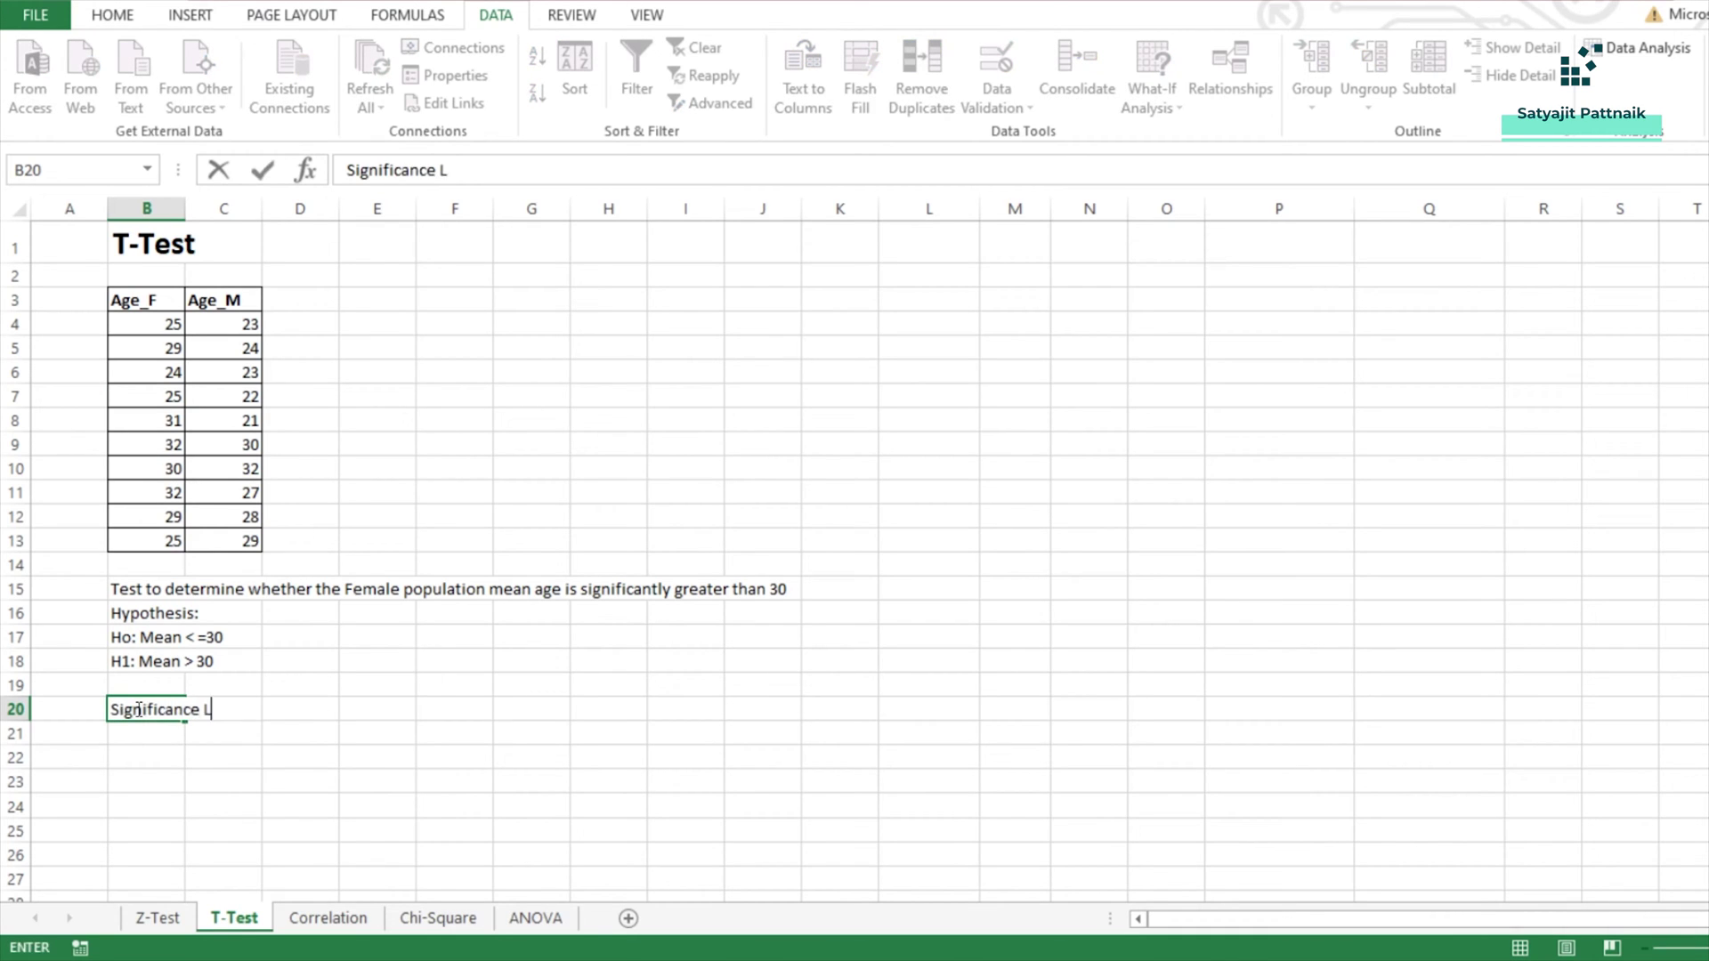
type("evel: 0.05")
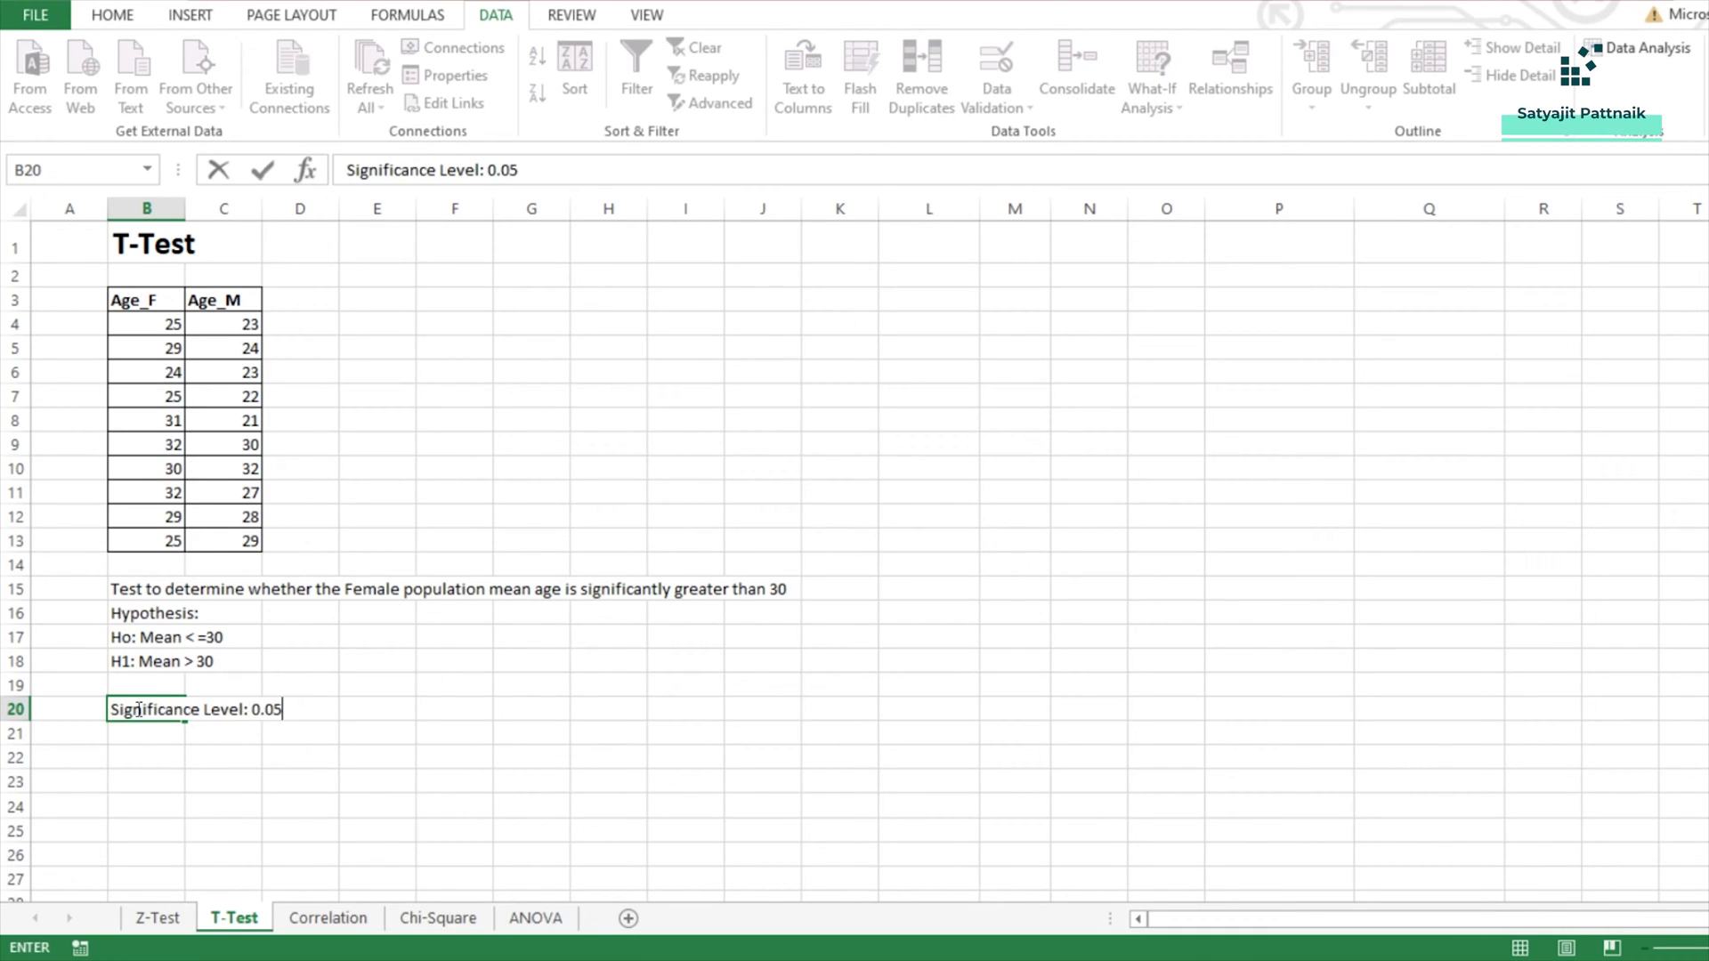
key("Return")
key("Return")
type("If ")
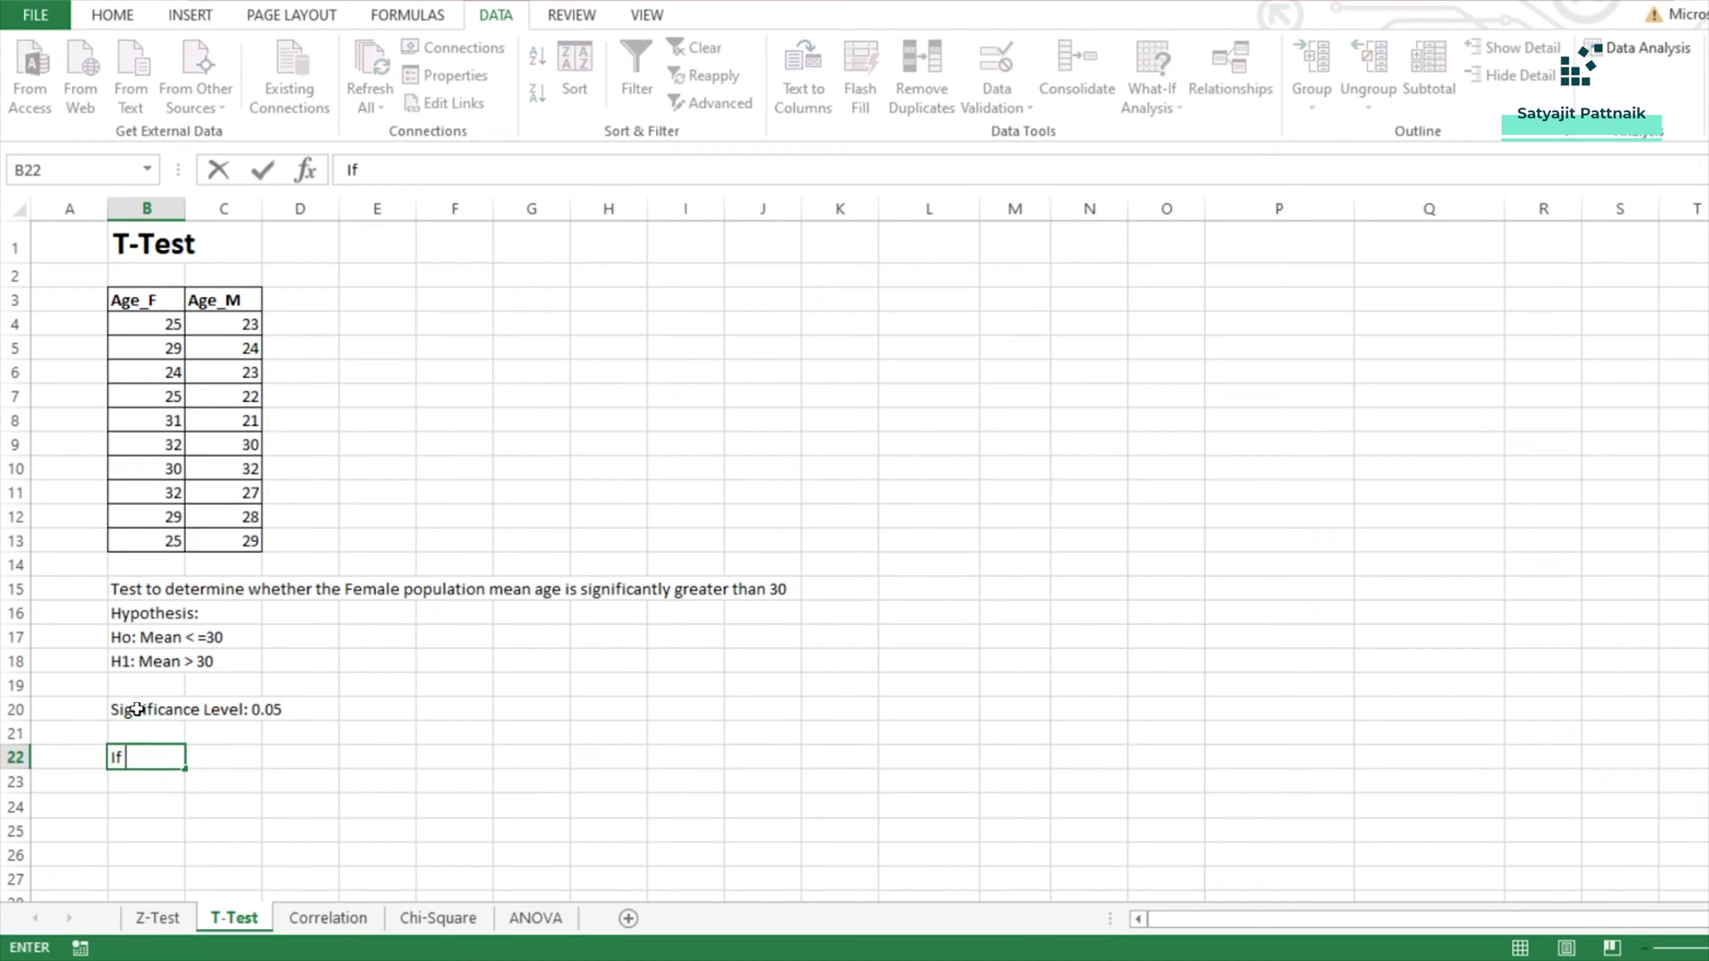
type("p> 0.05 --> we accept the ")
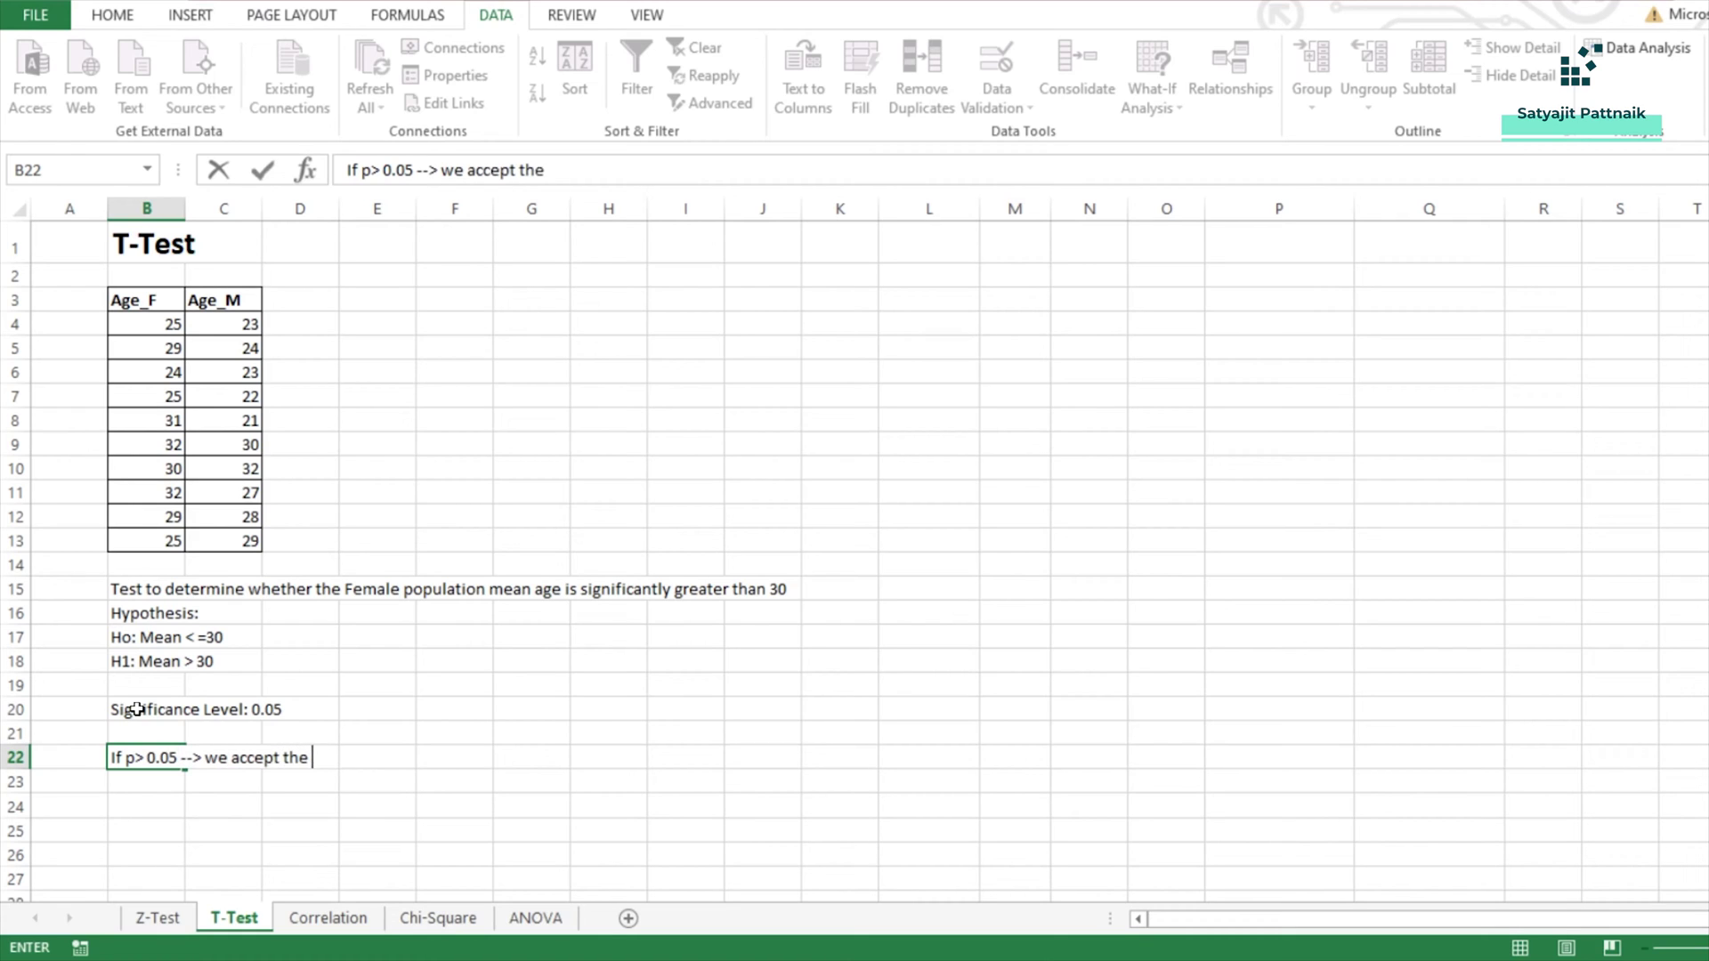
type("null hypothesis")
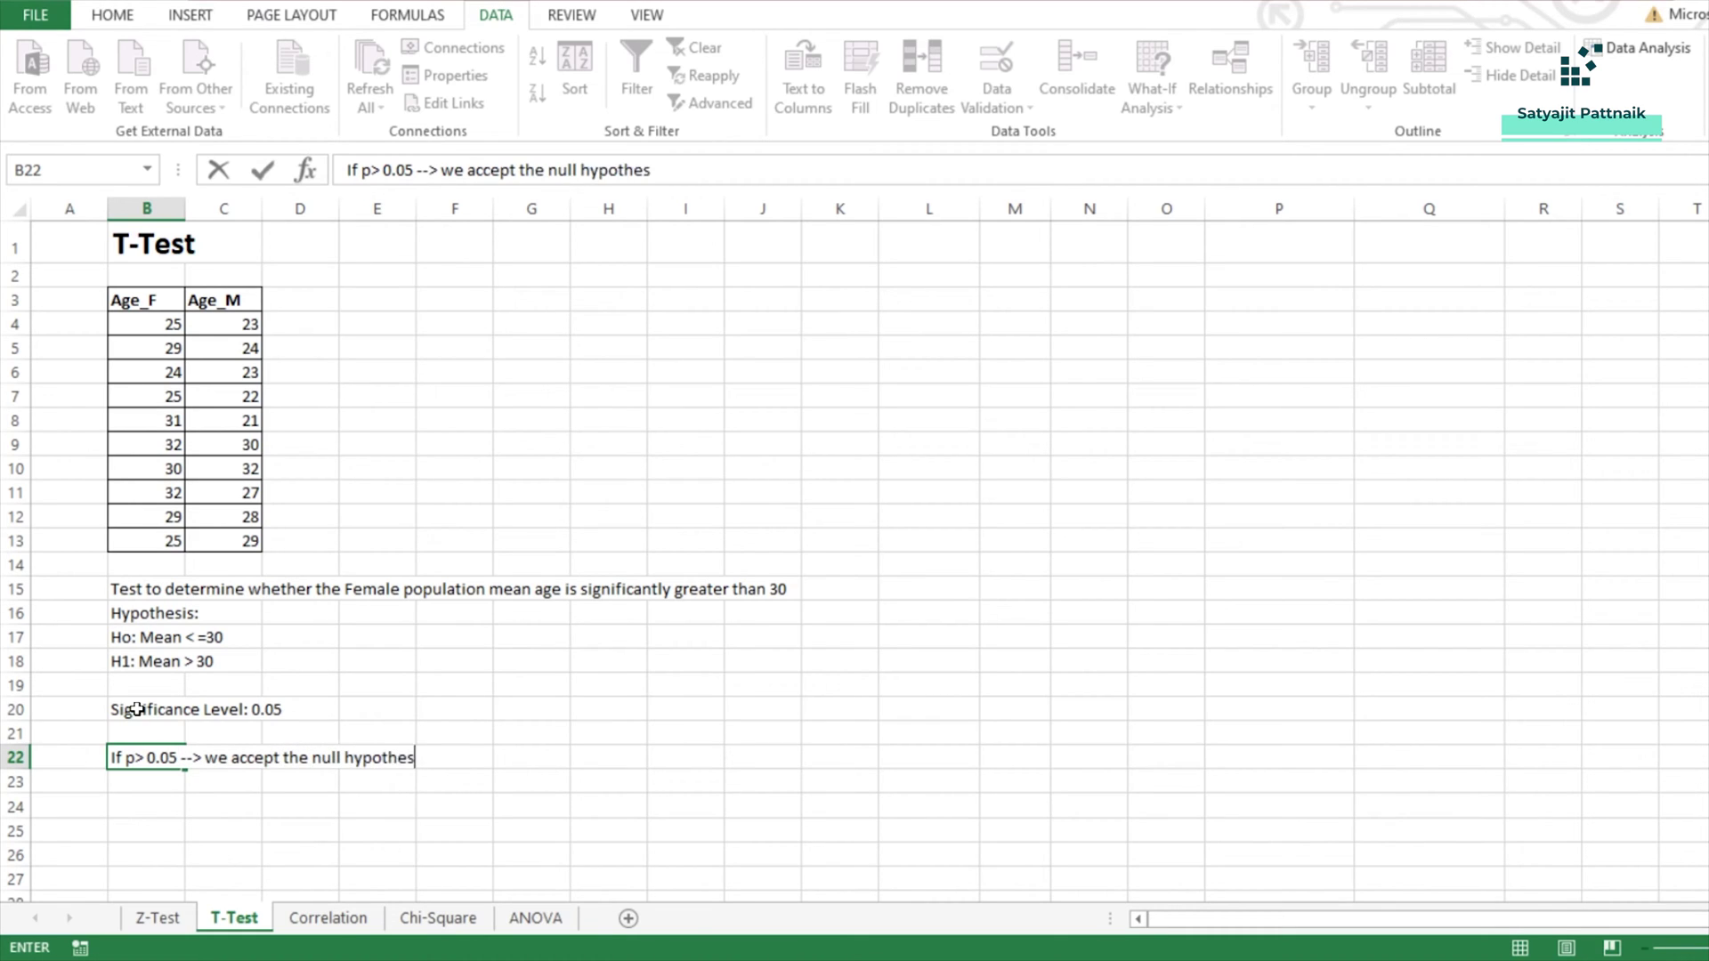
key("Return")
type("else, we rej")
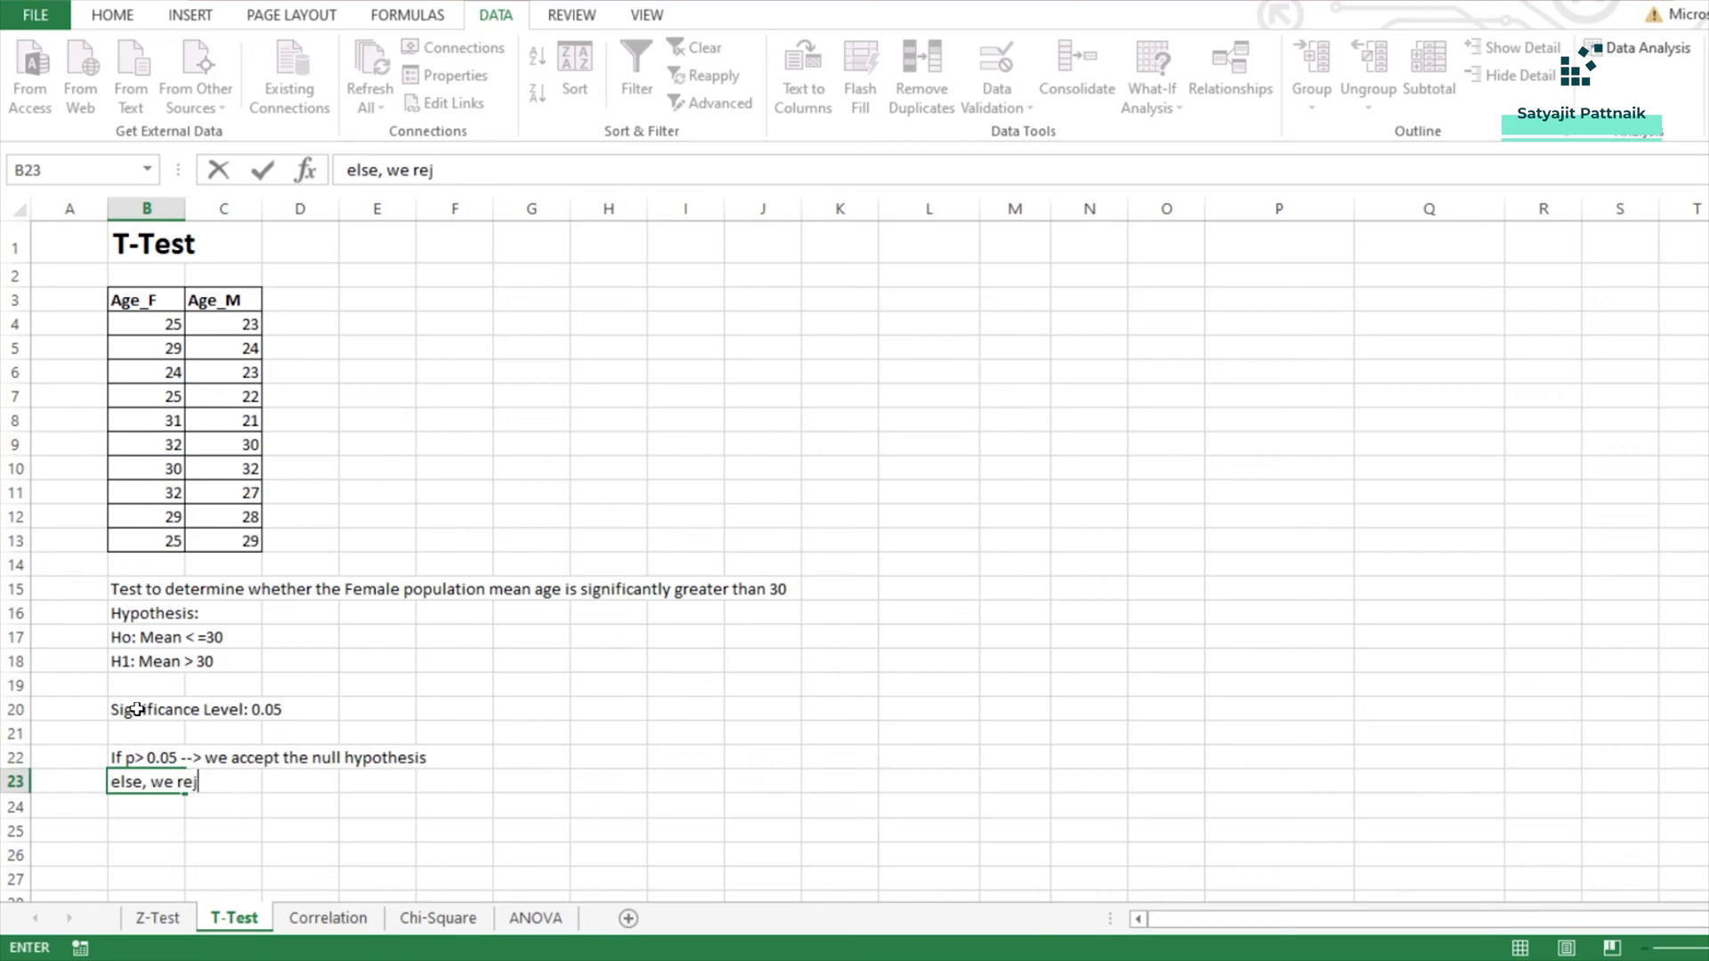
type("ect the null hy")
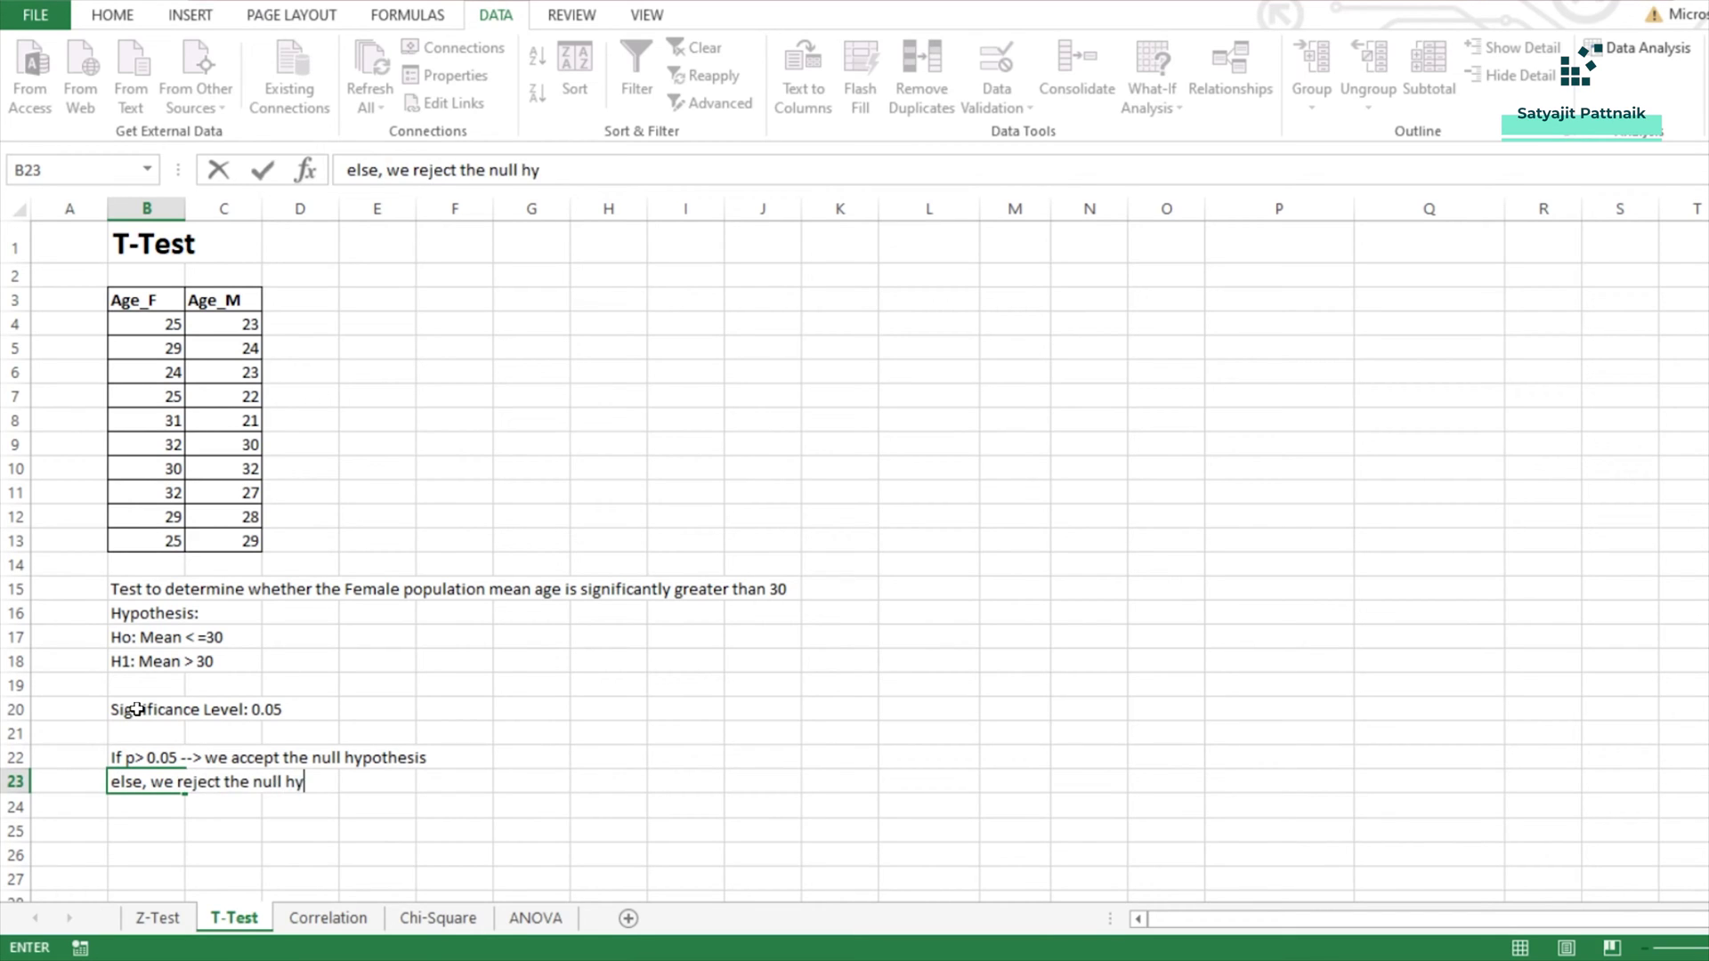
type("pothesis.")
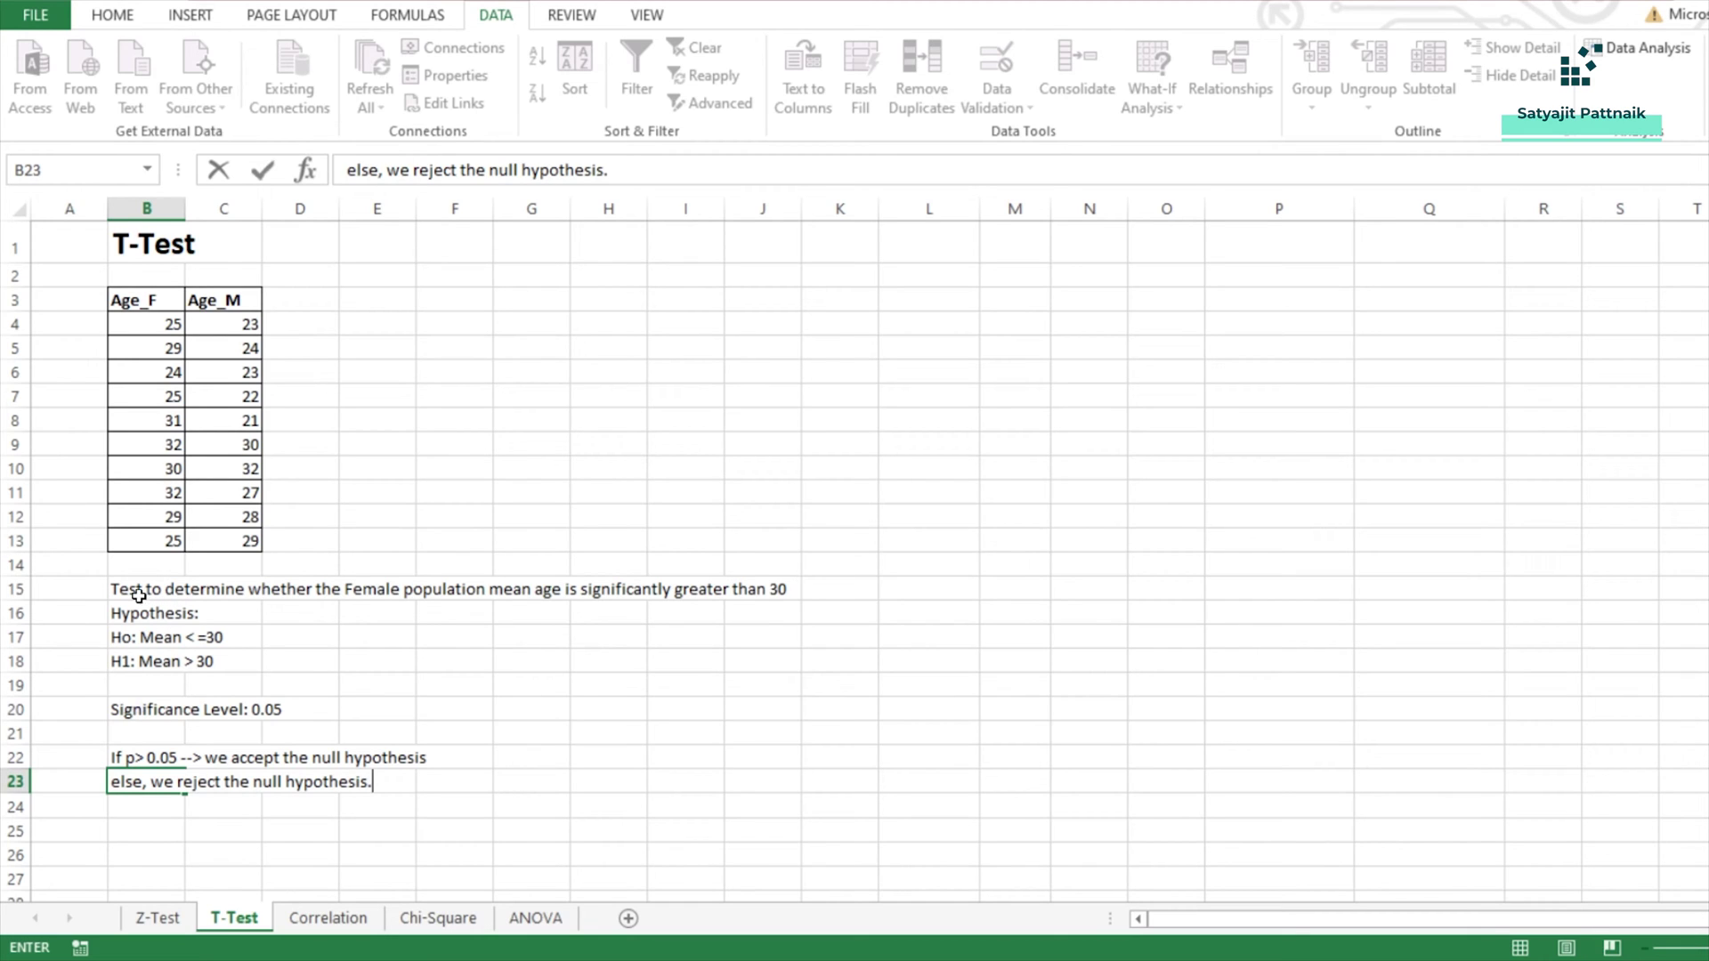
Step: Fill the Age_F values B3:B13 light blue
left_click(145, 209)
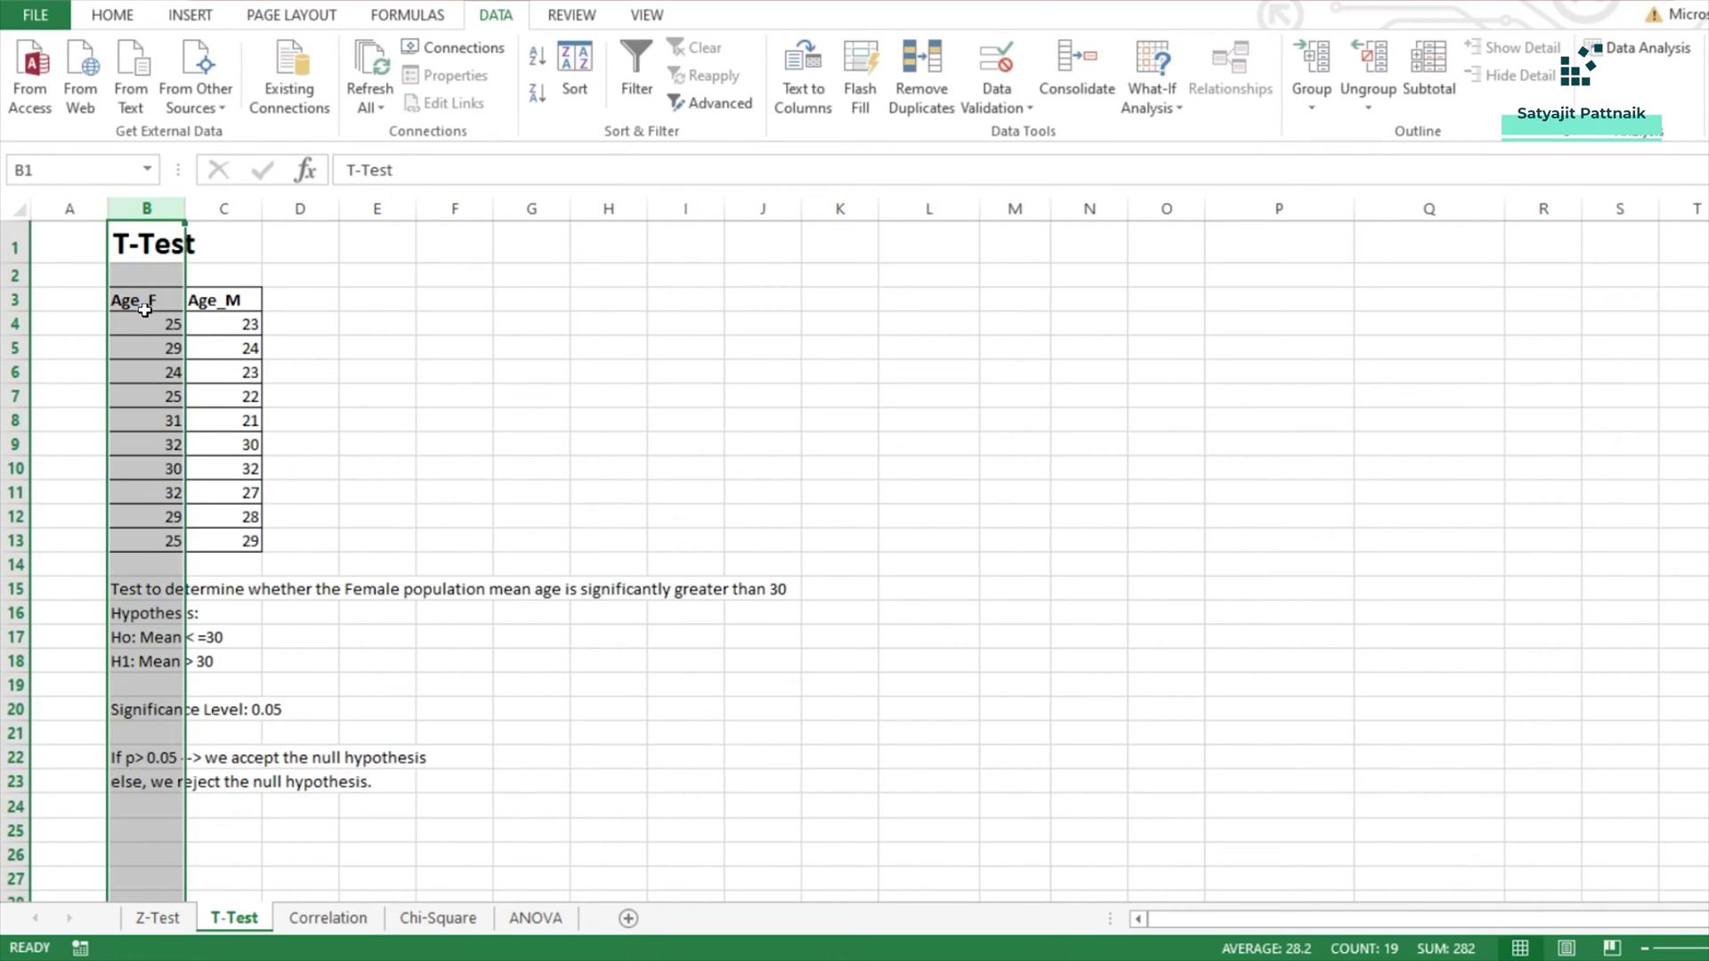
left_click_drag(133, 300, 151, 542)
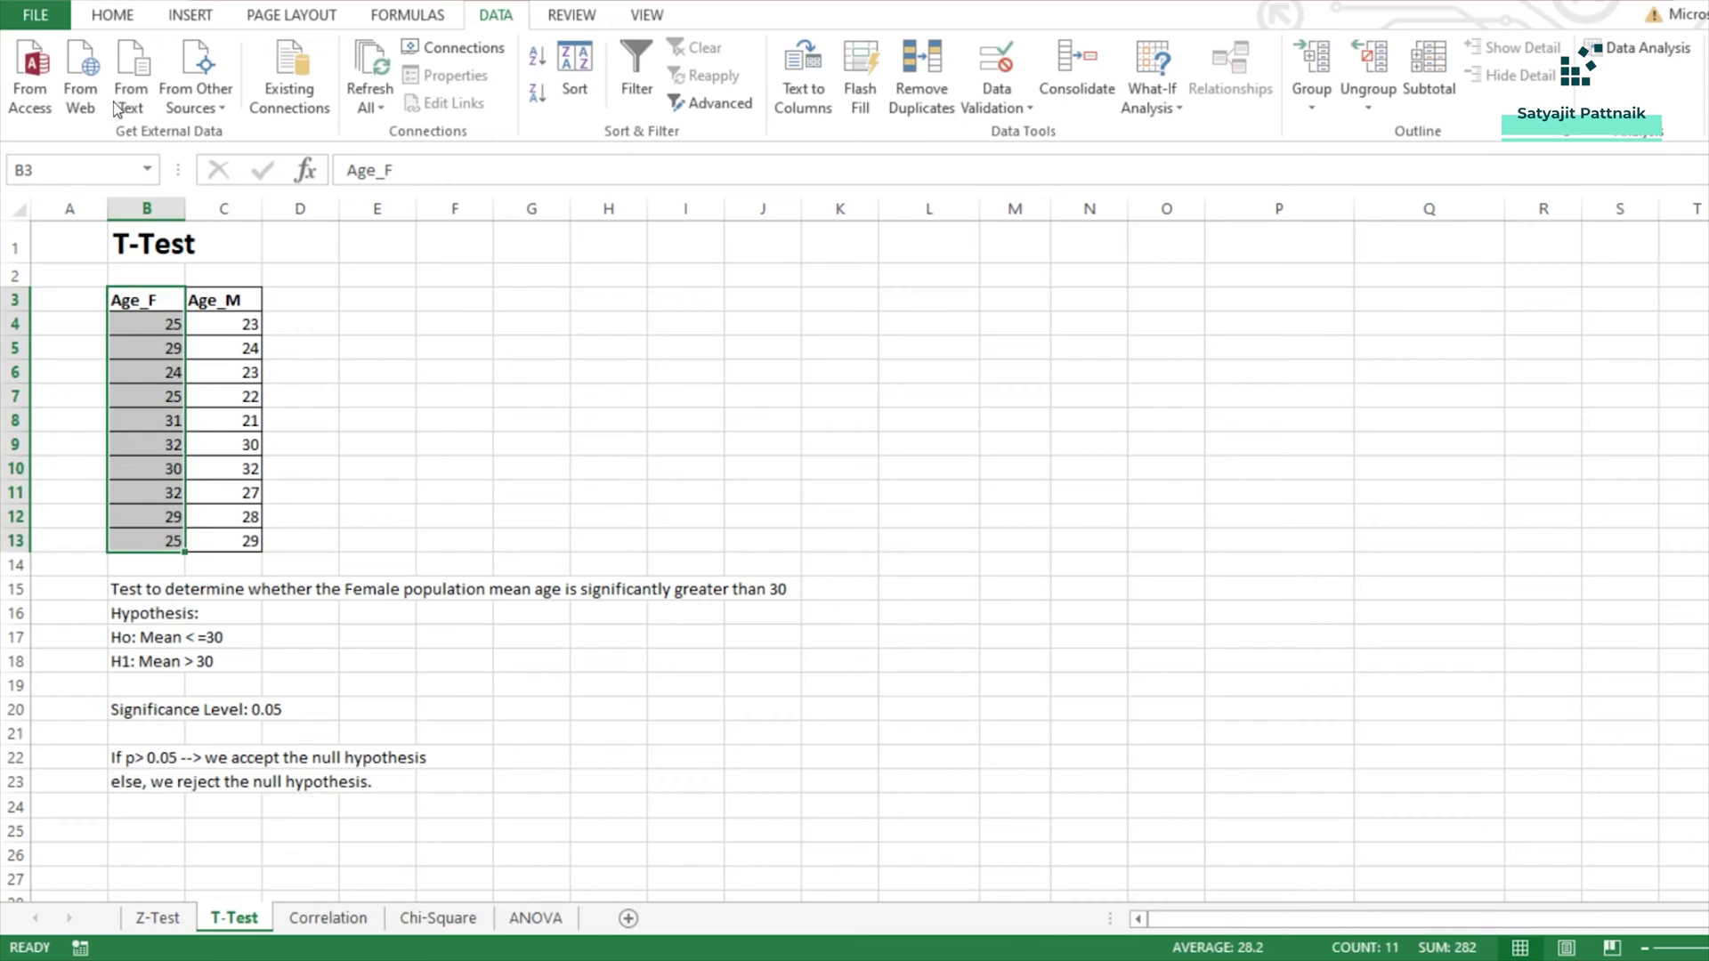
left_click(112, 15)
left_click(385, 94)
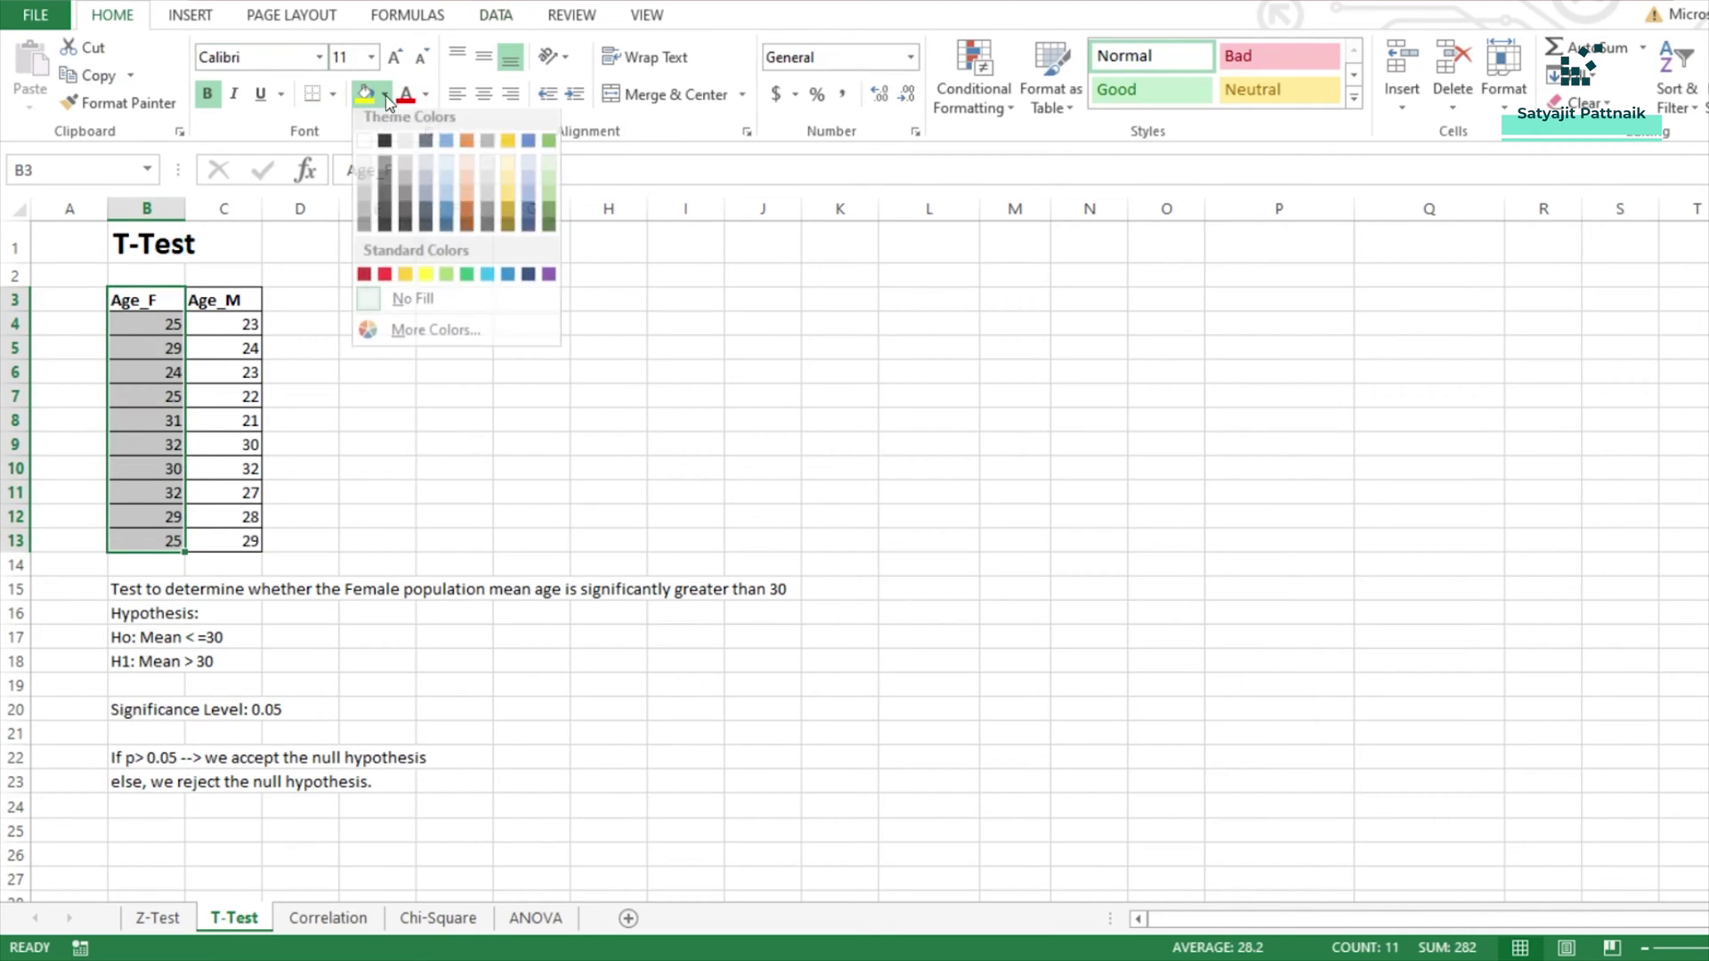
left_click(445, 174)
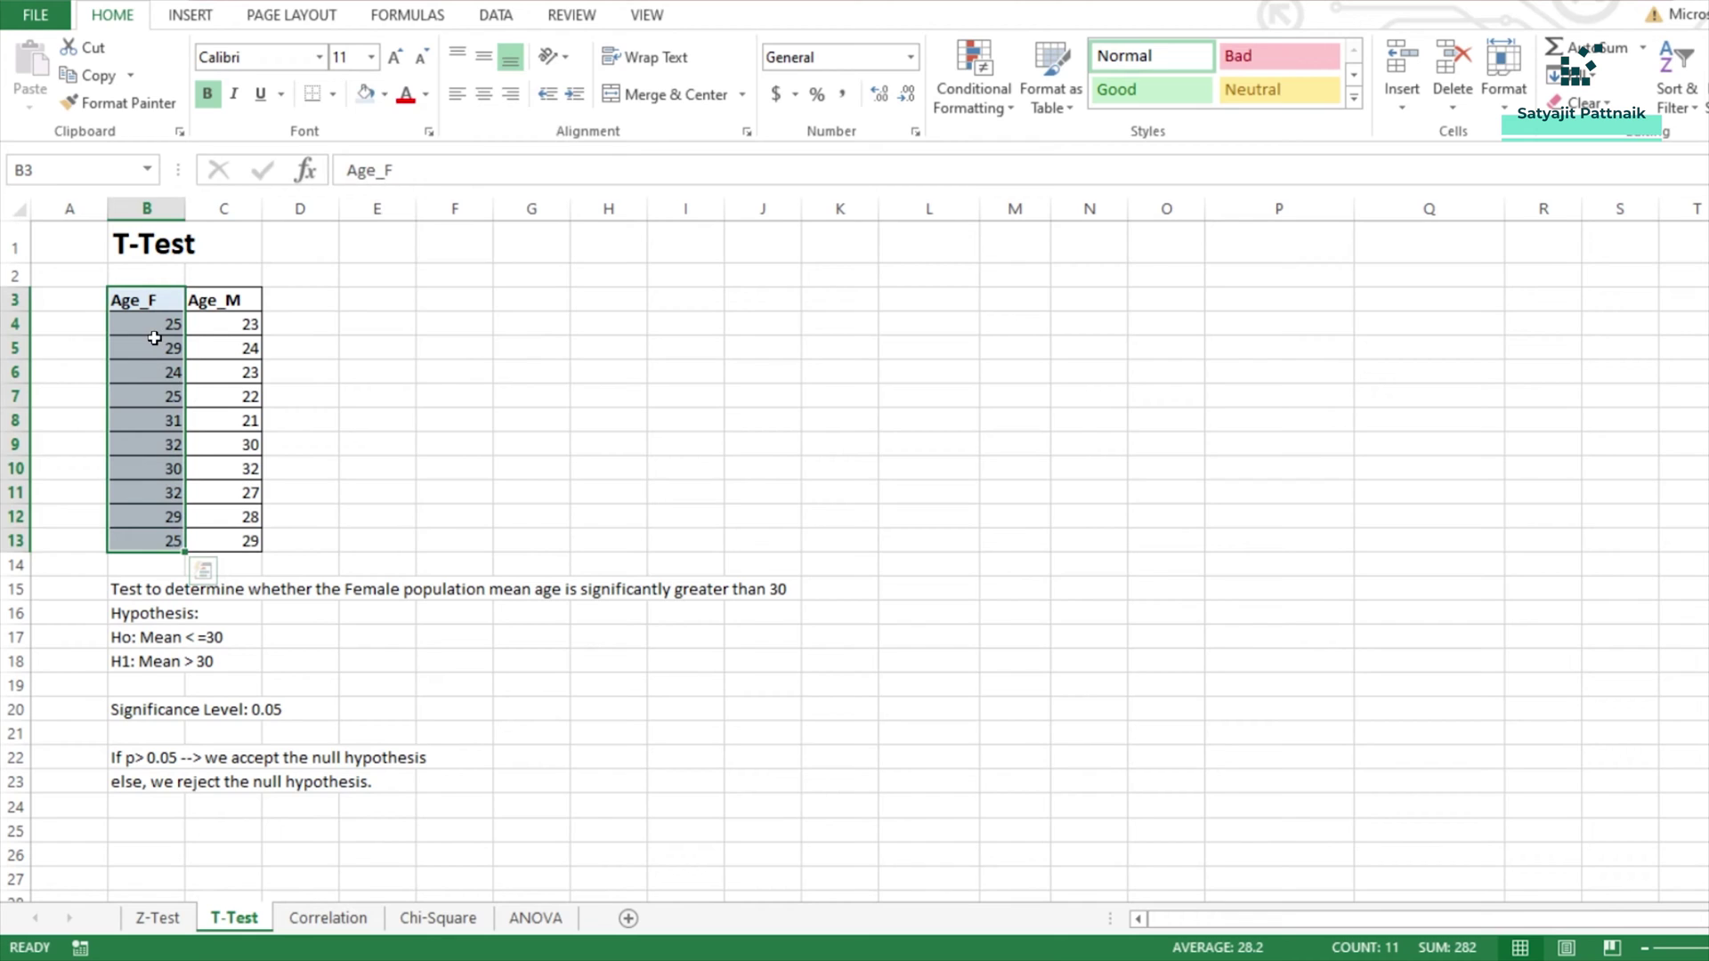
left_click(525, 298)
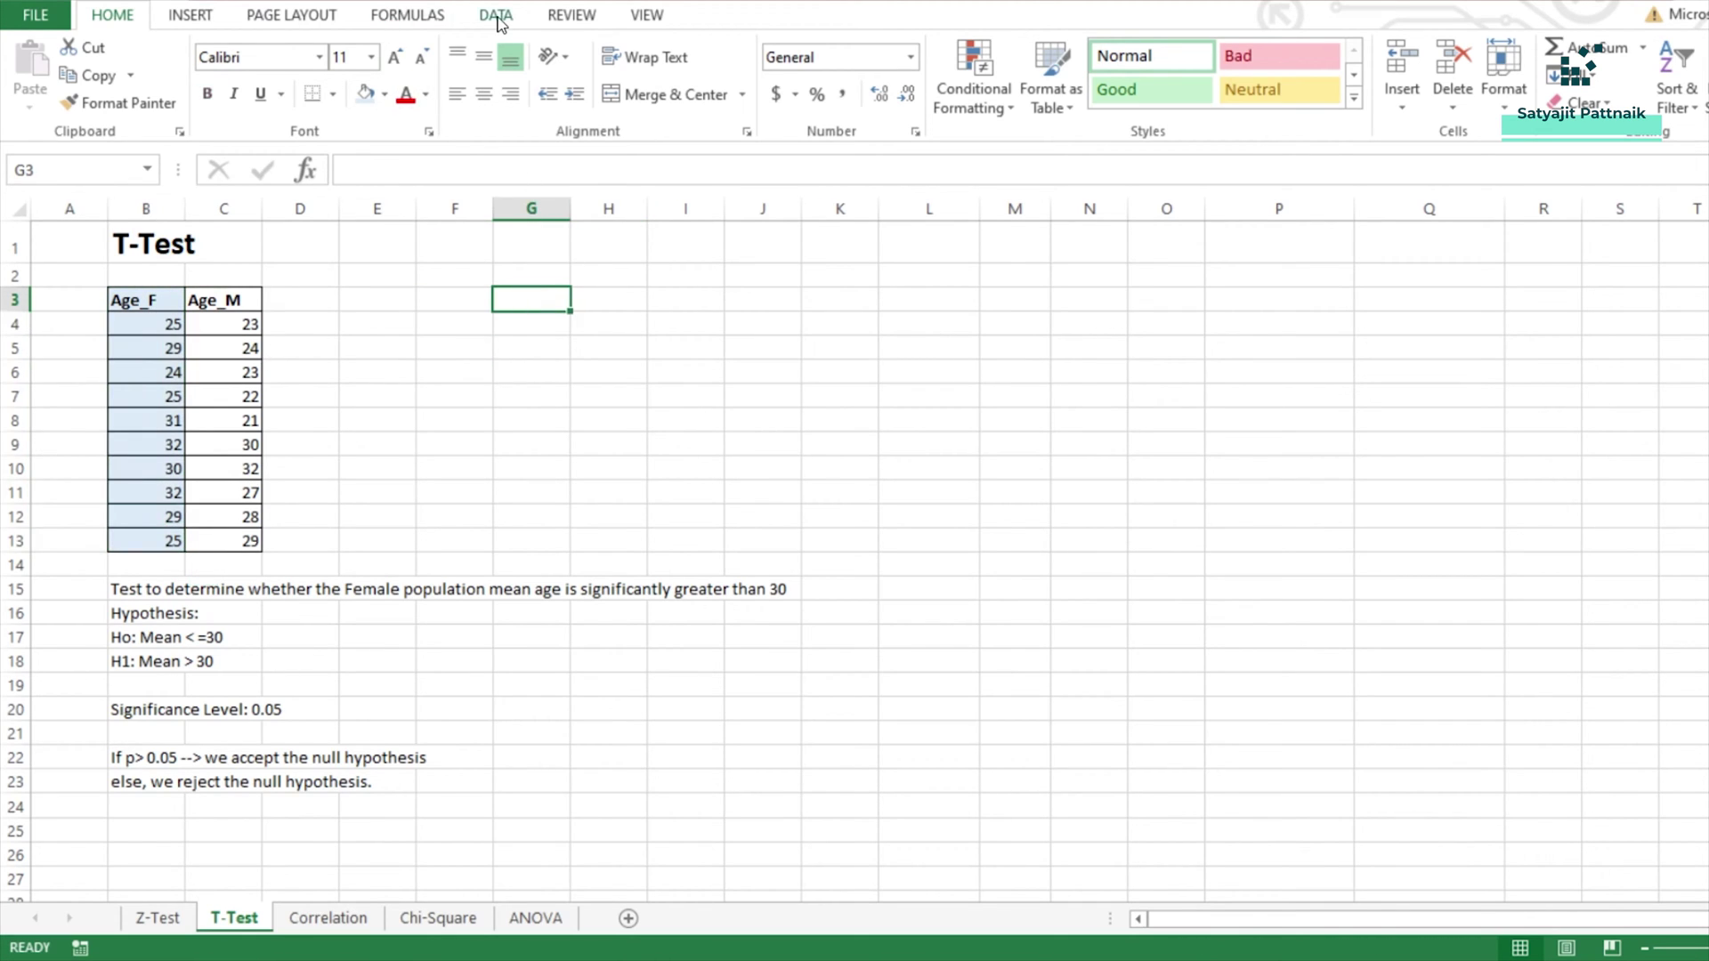
Step: Open the Data Analysis tool list from the Data ribbon
left_click(495, 16)
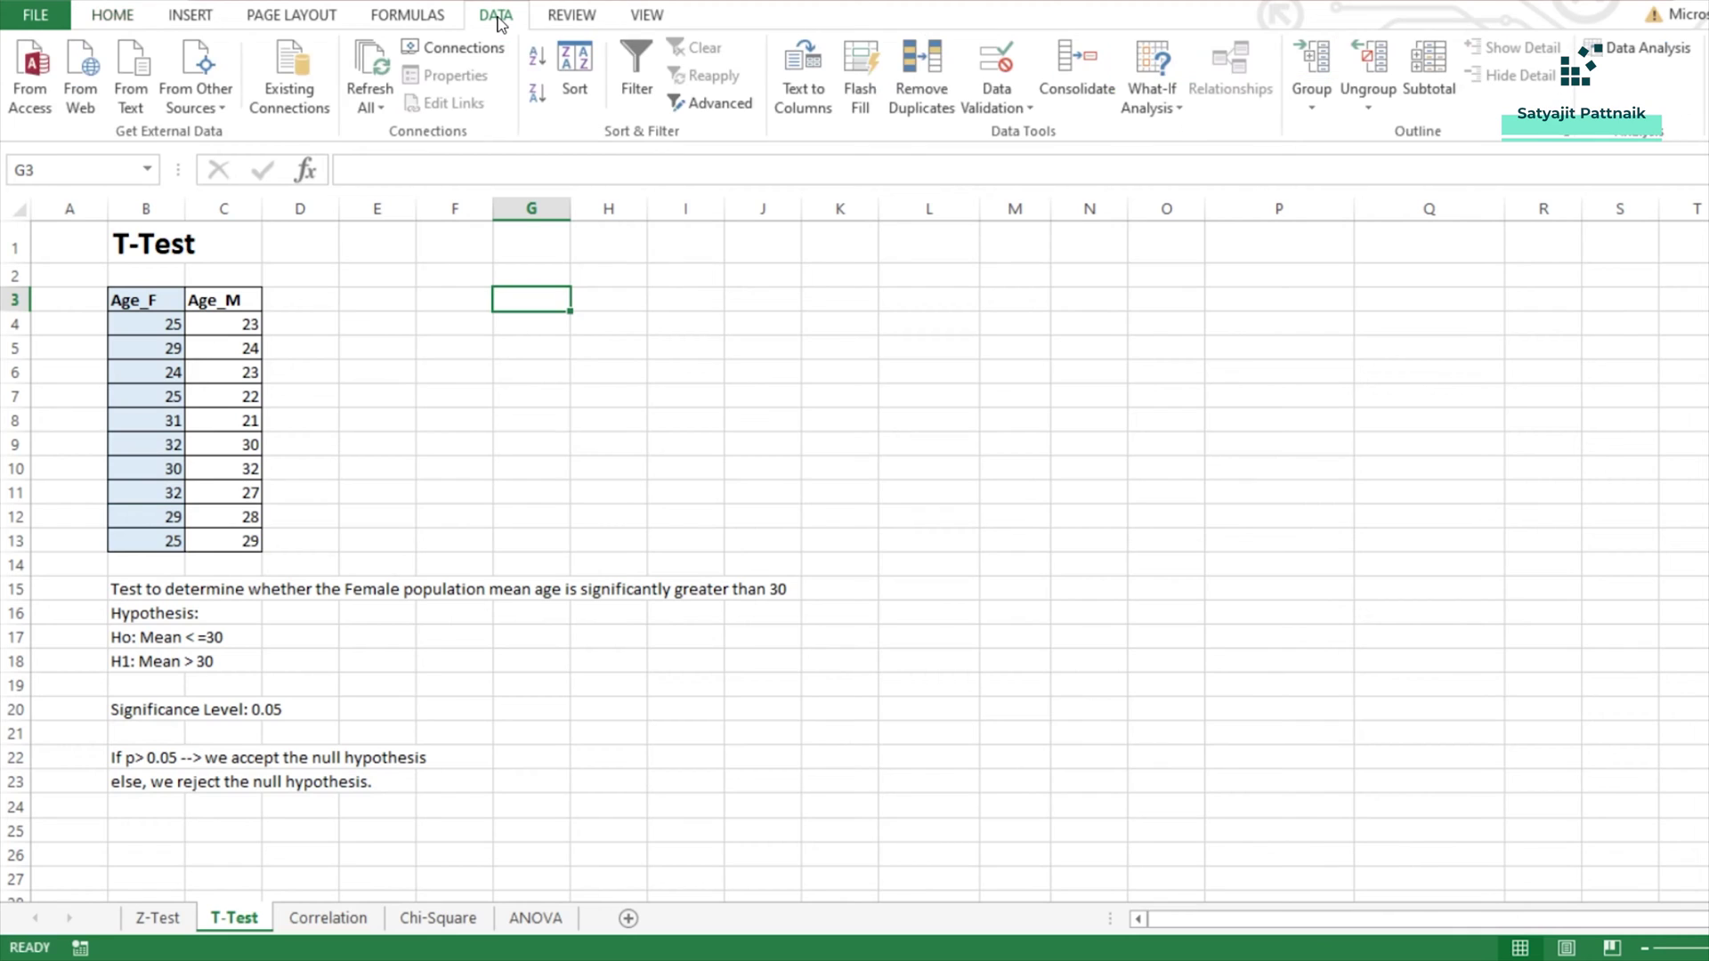
left_click(1642, 48)
scroll(814, 468, "down", 1)
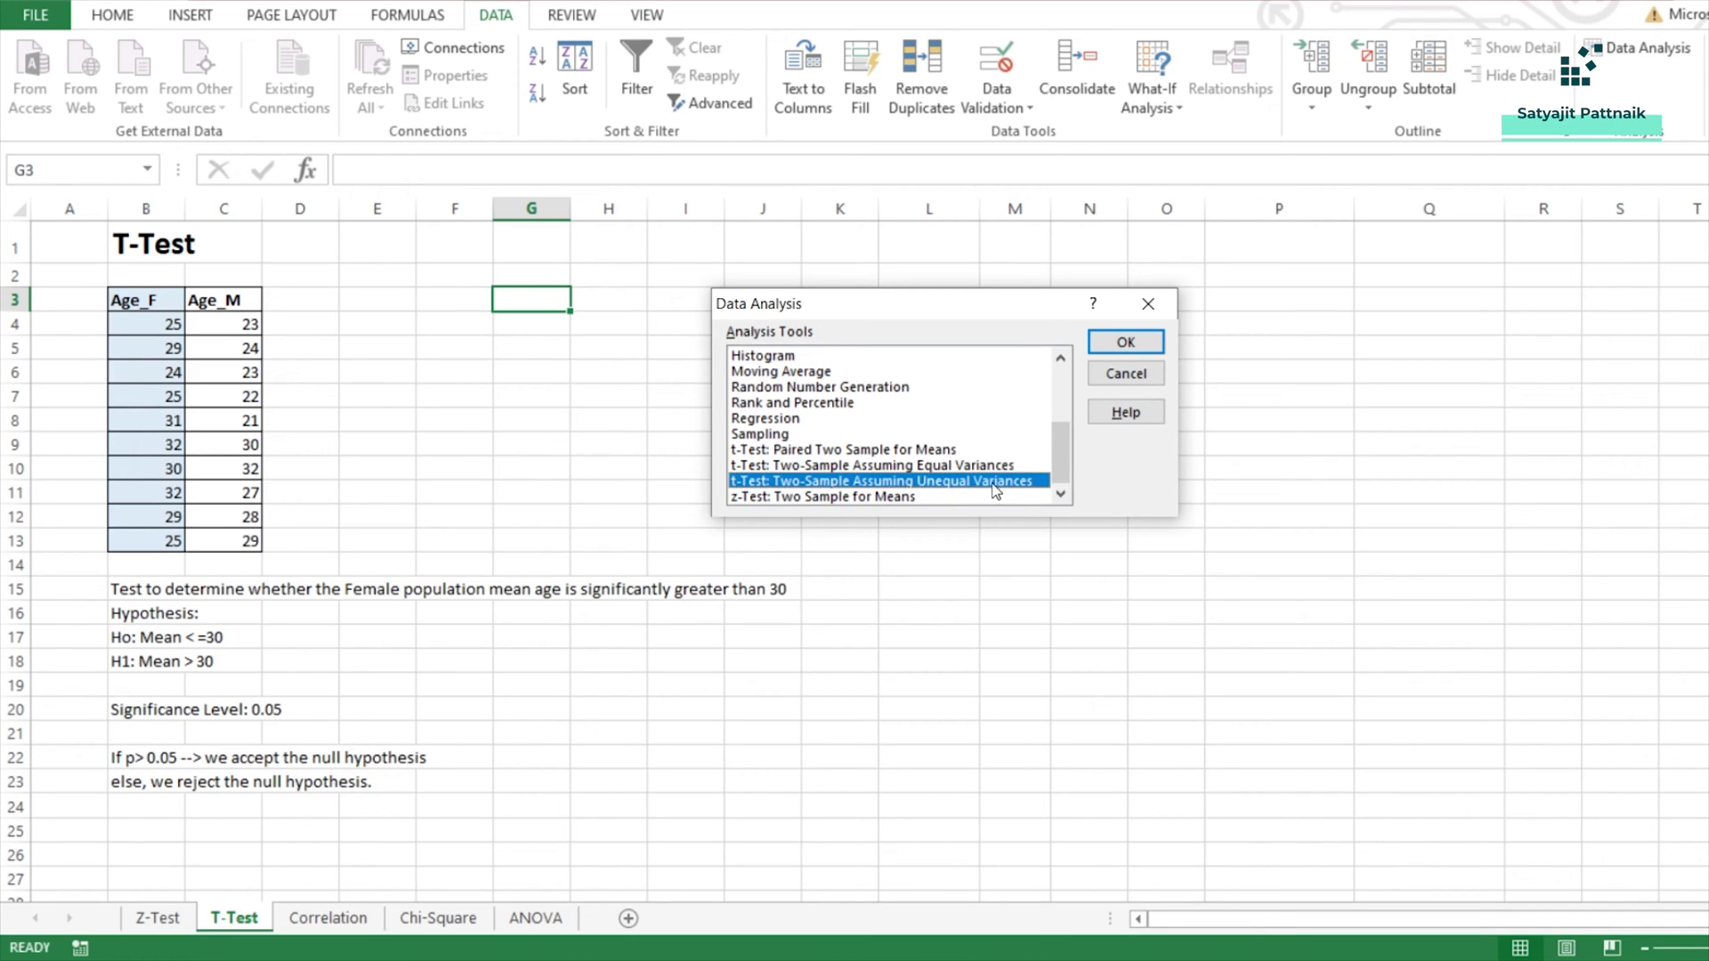
Step: Add a 'Dummy' column in D3 with zeros beneath it
left_click(1123, 378)
left_click(300, 304)
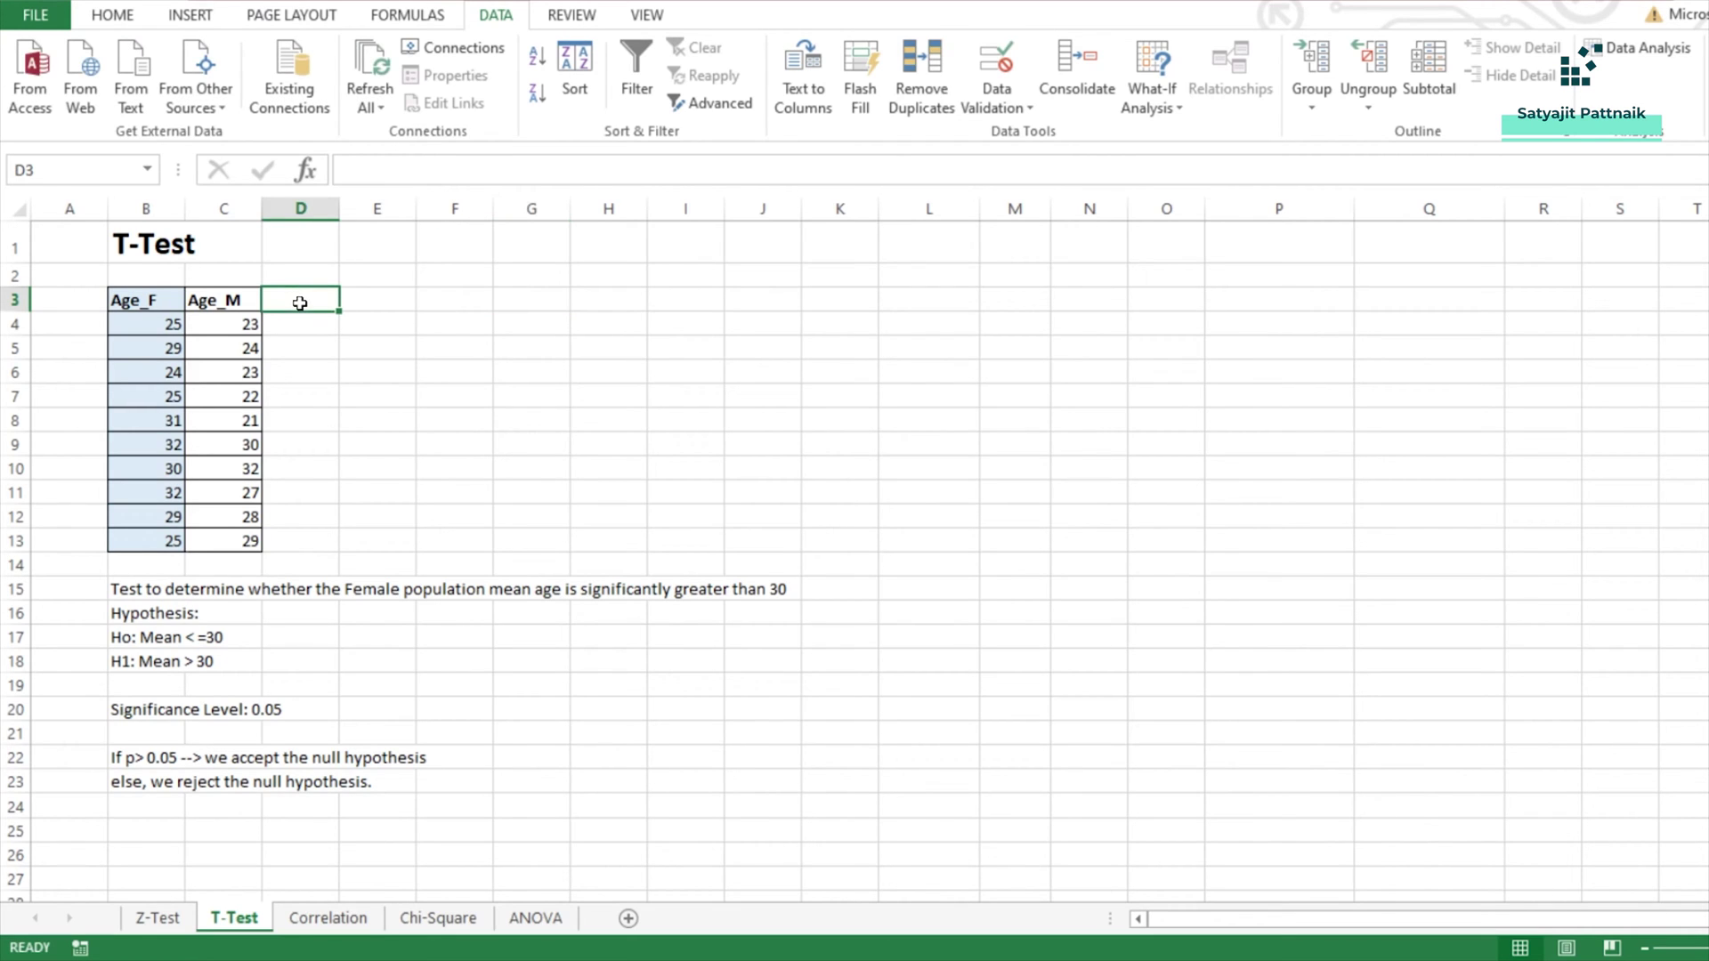
type("Dummy")
key("Return")
type("0")
key("Return")
type("0")
key("Return")
left_click_drag(300, 303, 300, 342)
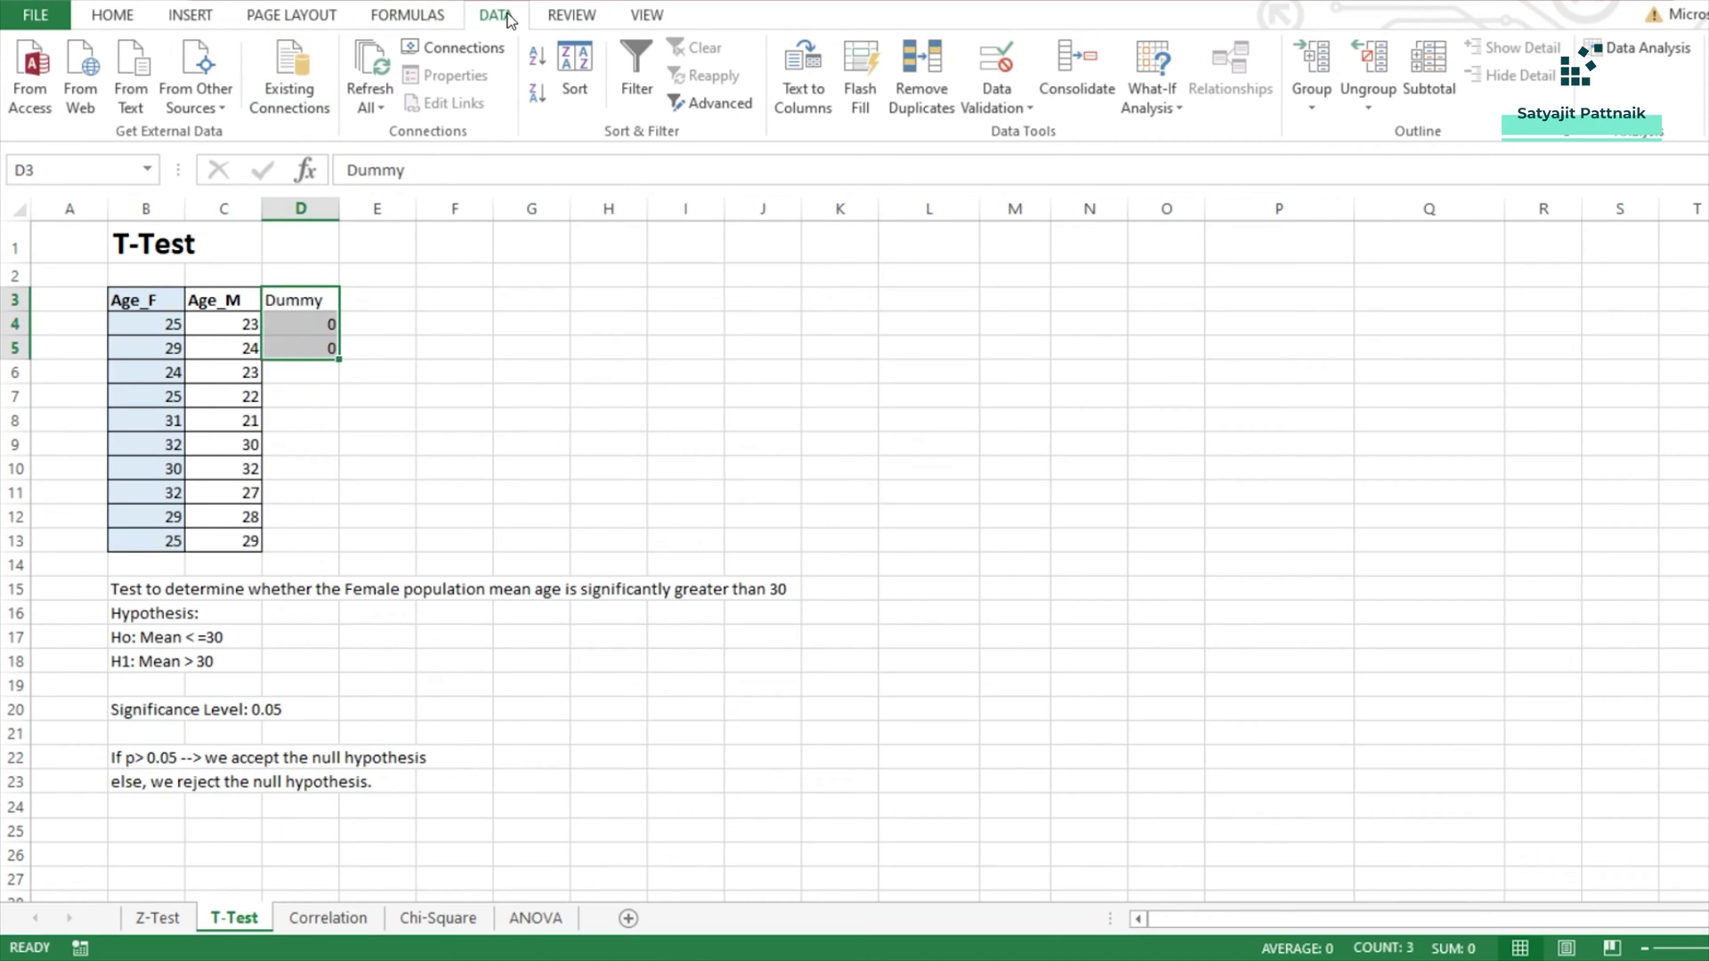
Step: Start t-Test: Two-Sample Assuming Unequal Variances with both ranges, output and Labels cleared
left_click(1647, 48)
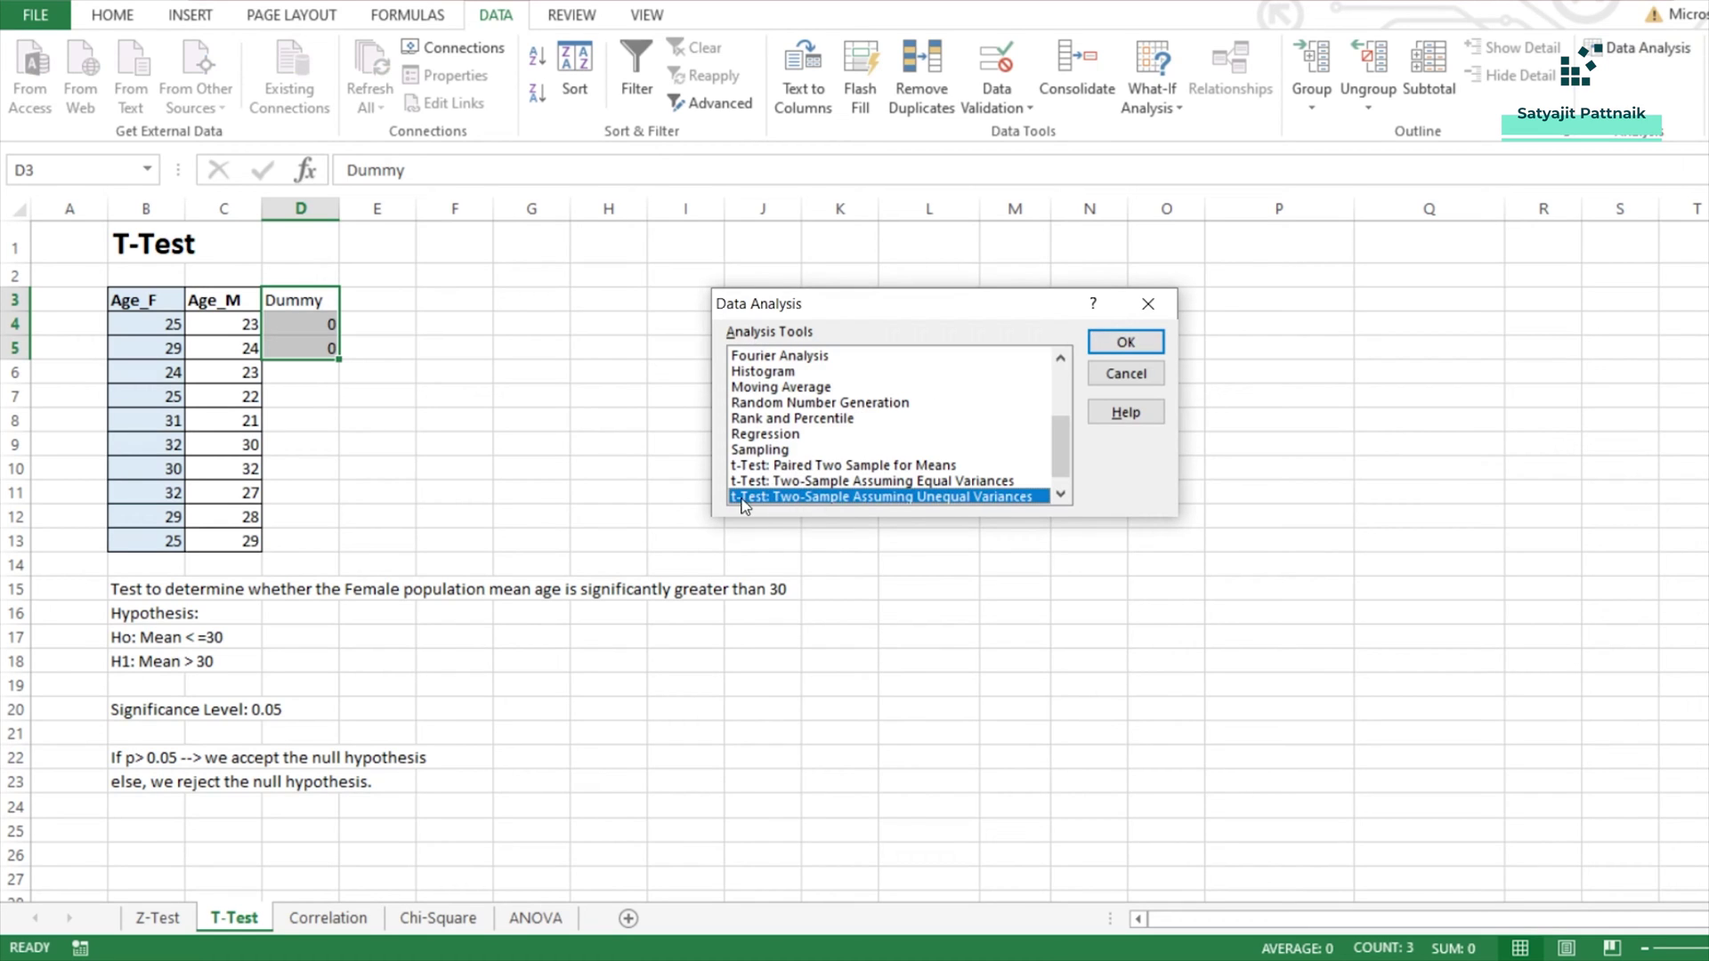
scroll(762, 494, "down", 1)
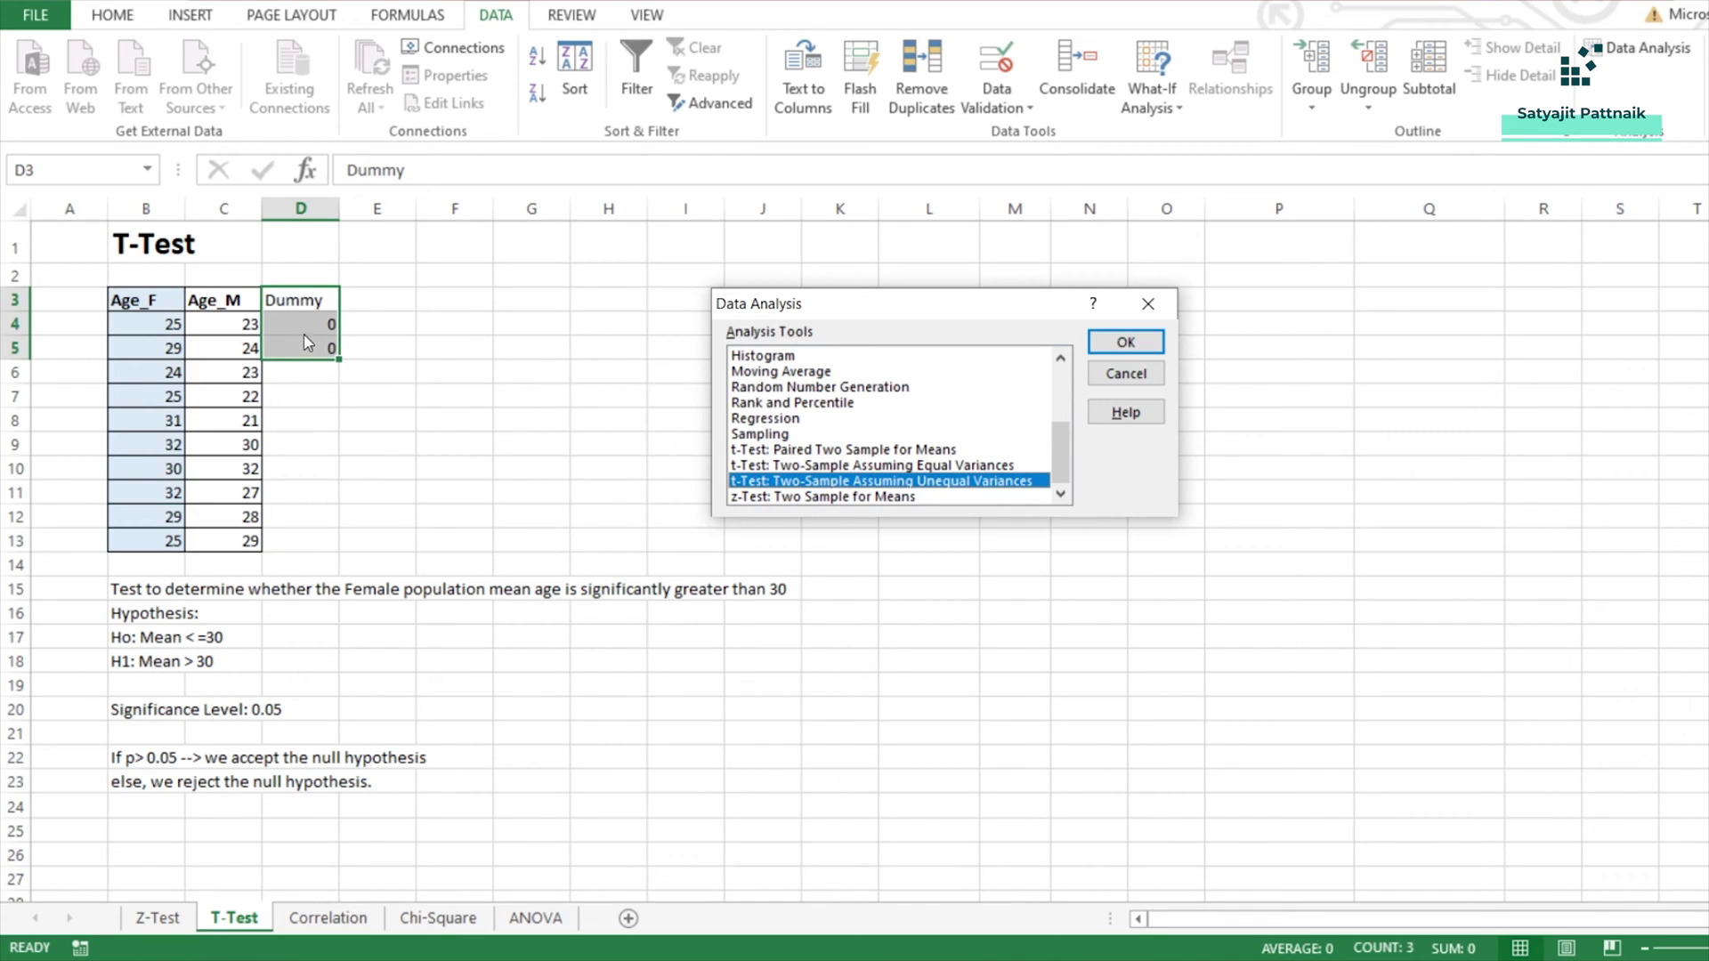
left_click(1125, 342)
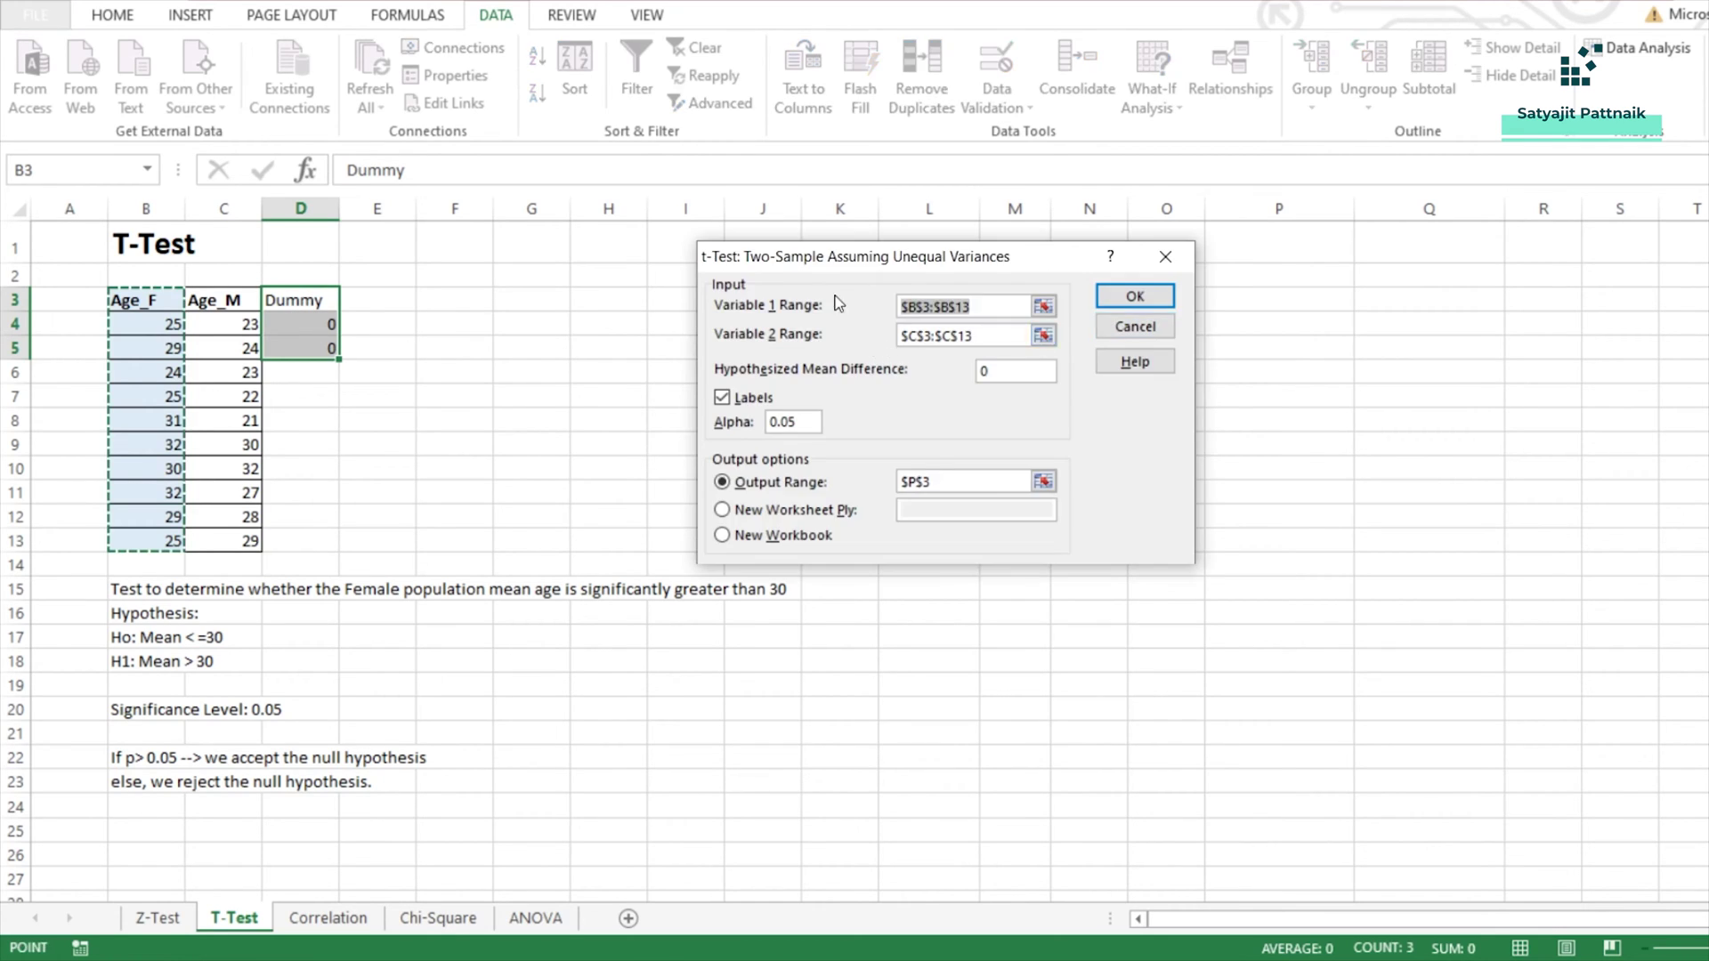
key("BackSpace")
key("Tab")
key("BackSpace")
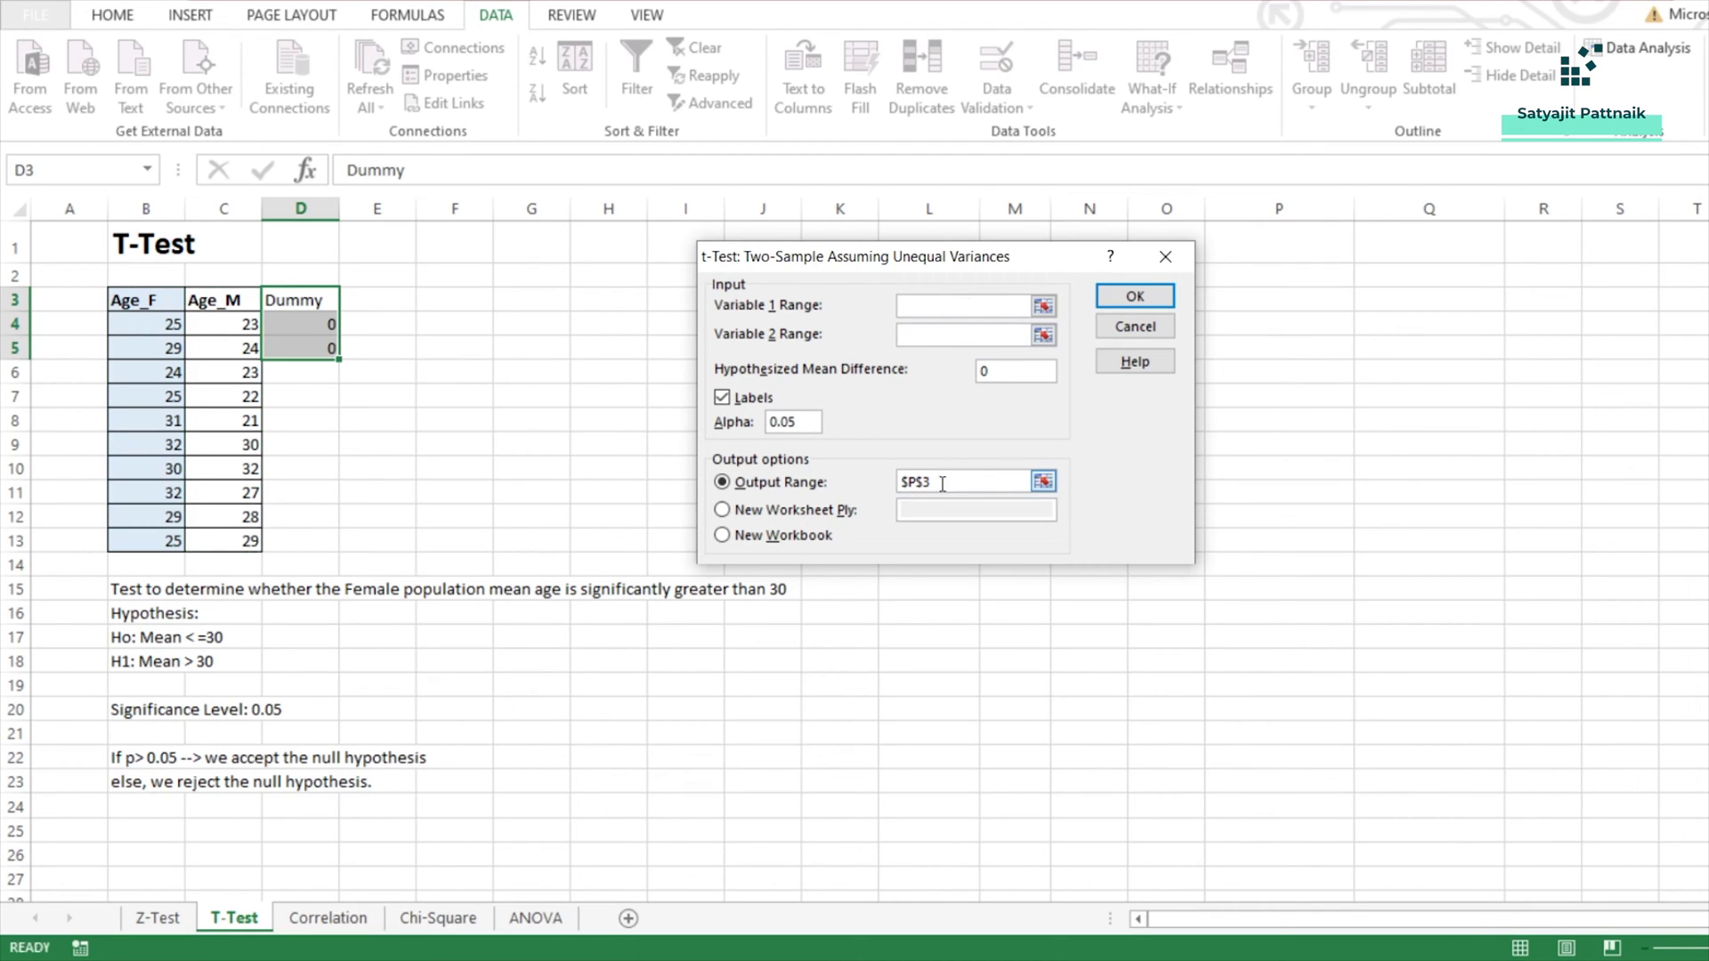
double_click(916, 481)
key("BackSpace")
left_click(722, 401)
left_click_drag(903, 264, 703, 269)
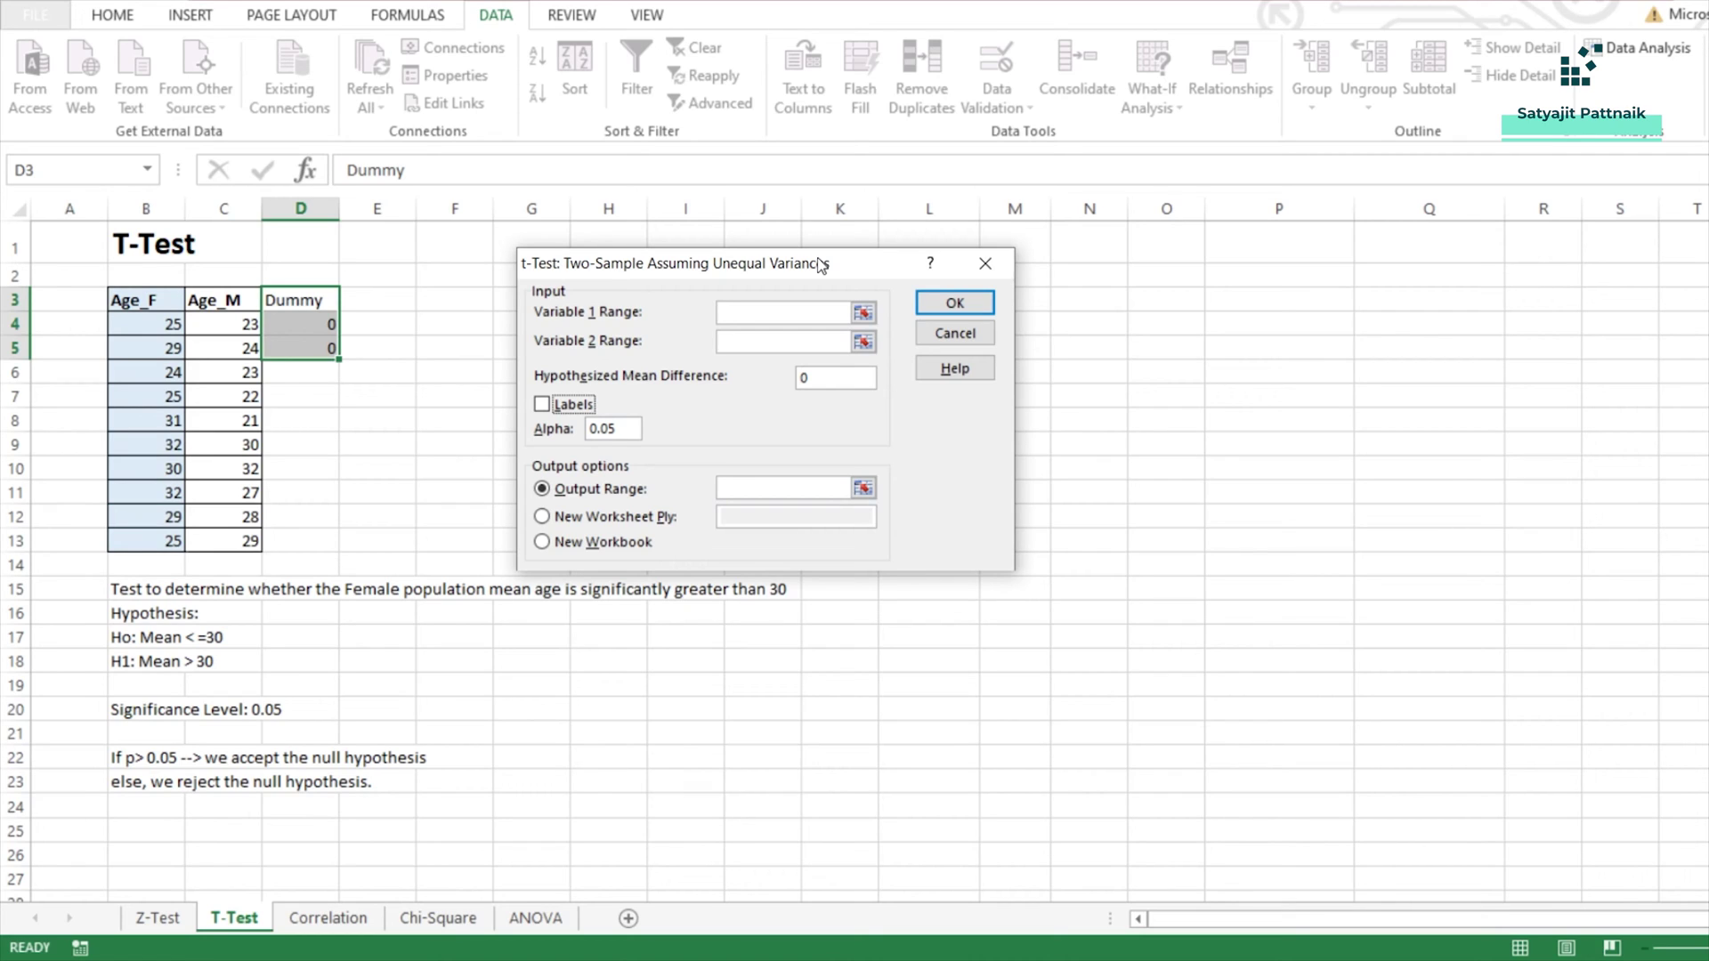
Step: Set Variable 1 to $B$3:$B$13 and Variable 2 to $D$3:$D$5, with Labels on
left_click(862, 312)
left_click_drag(163, 300, 153, 540)
left_click(1000, 292)
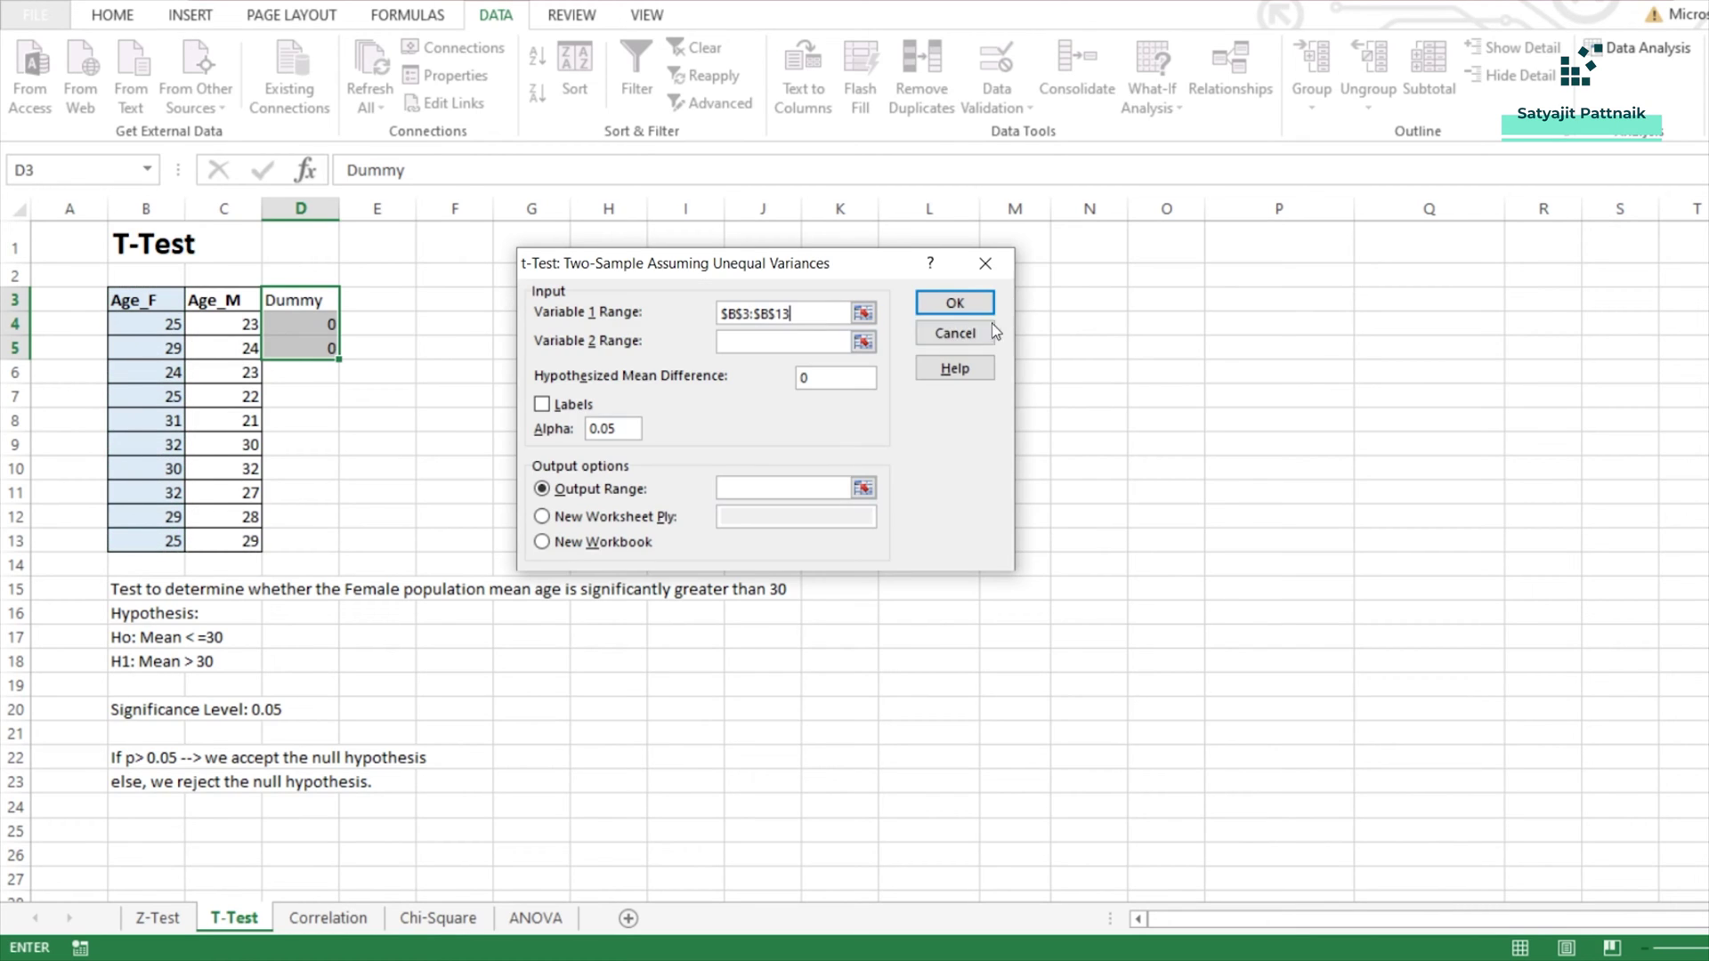
left_click(863, 342)
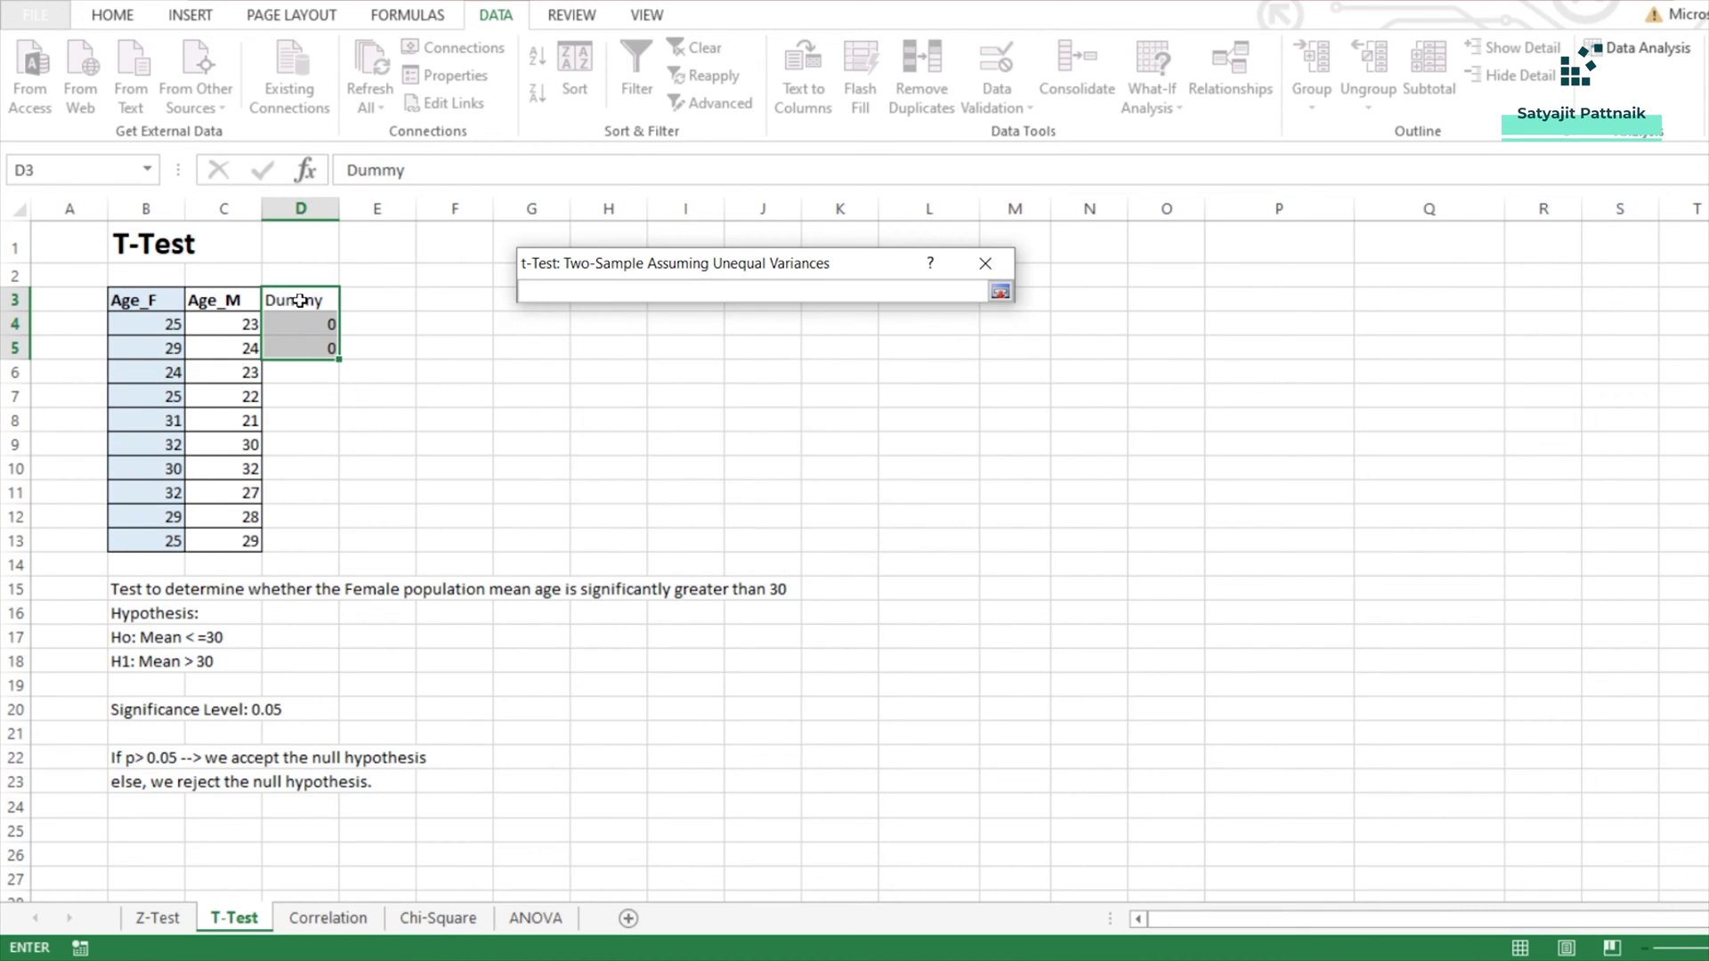
left_click_drag(294, 303, 302, 347)
left_click(999, 291)
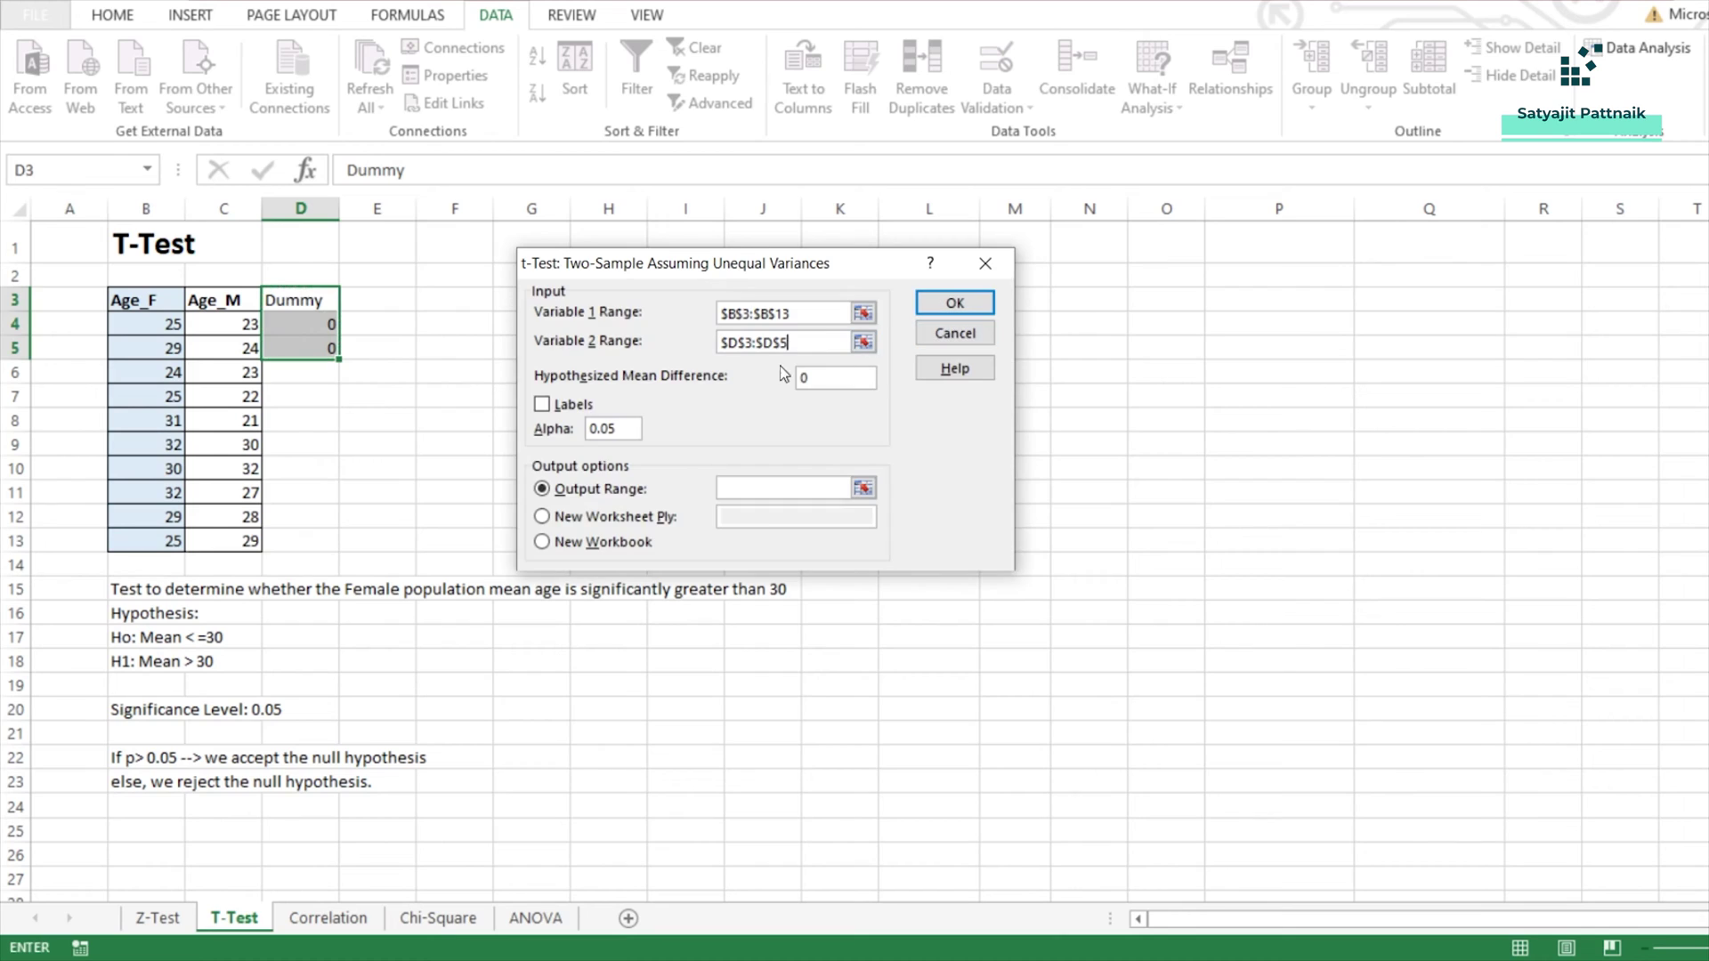
left_click(542, 405)
Step: Set the hypothesized mean difference to 30 and the output range to G3
left_click(802, 381)
key("BackSpace")
type("30")
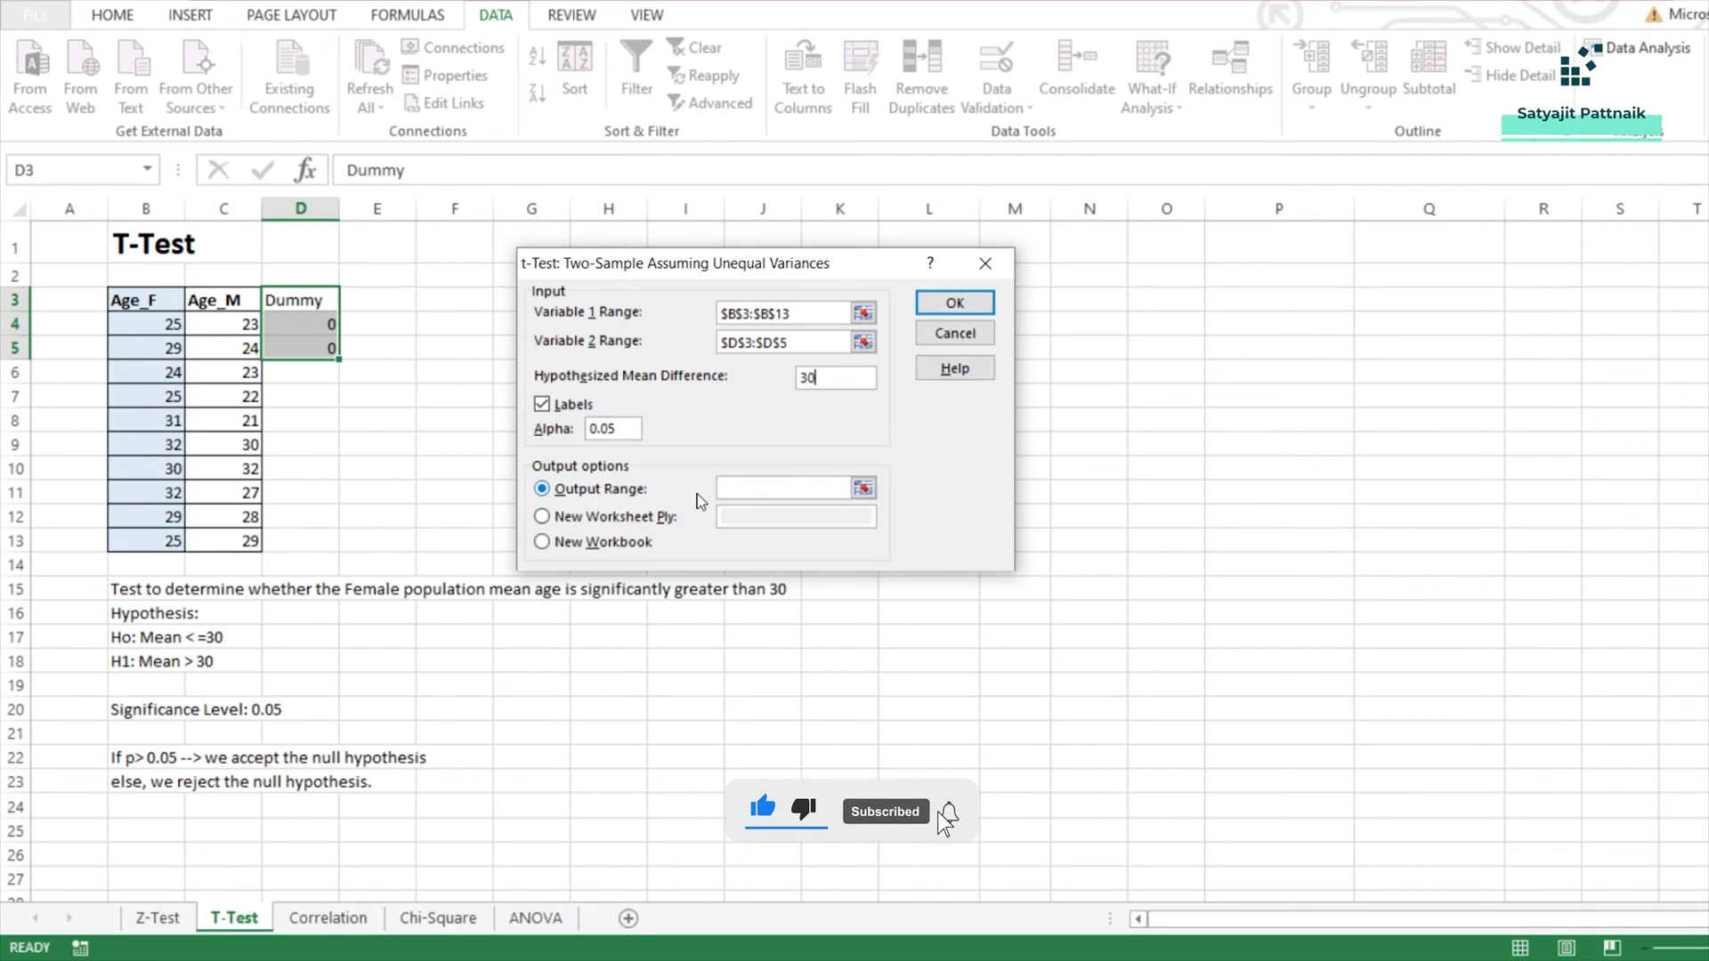
left_click(731, 488)
left_click_drag(689, 278, 652, 502)
left_click(509, 297)
Step: Run the t-test, auto-fit the output columns and delete the Dummy results column
left_click(917, 527)
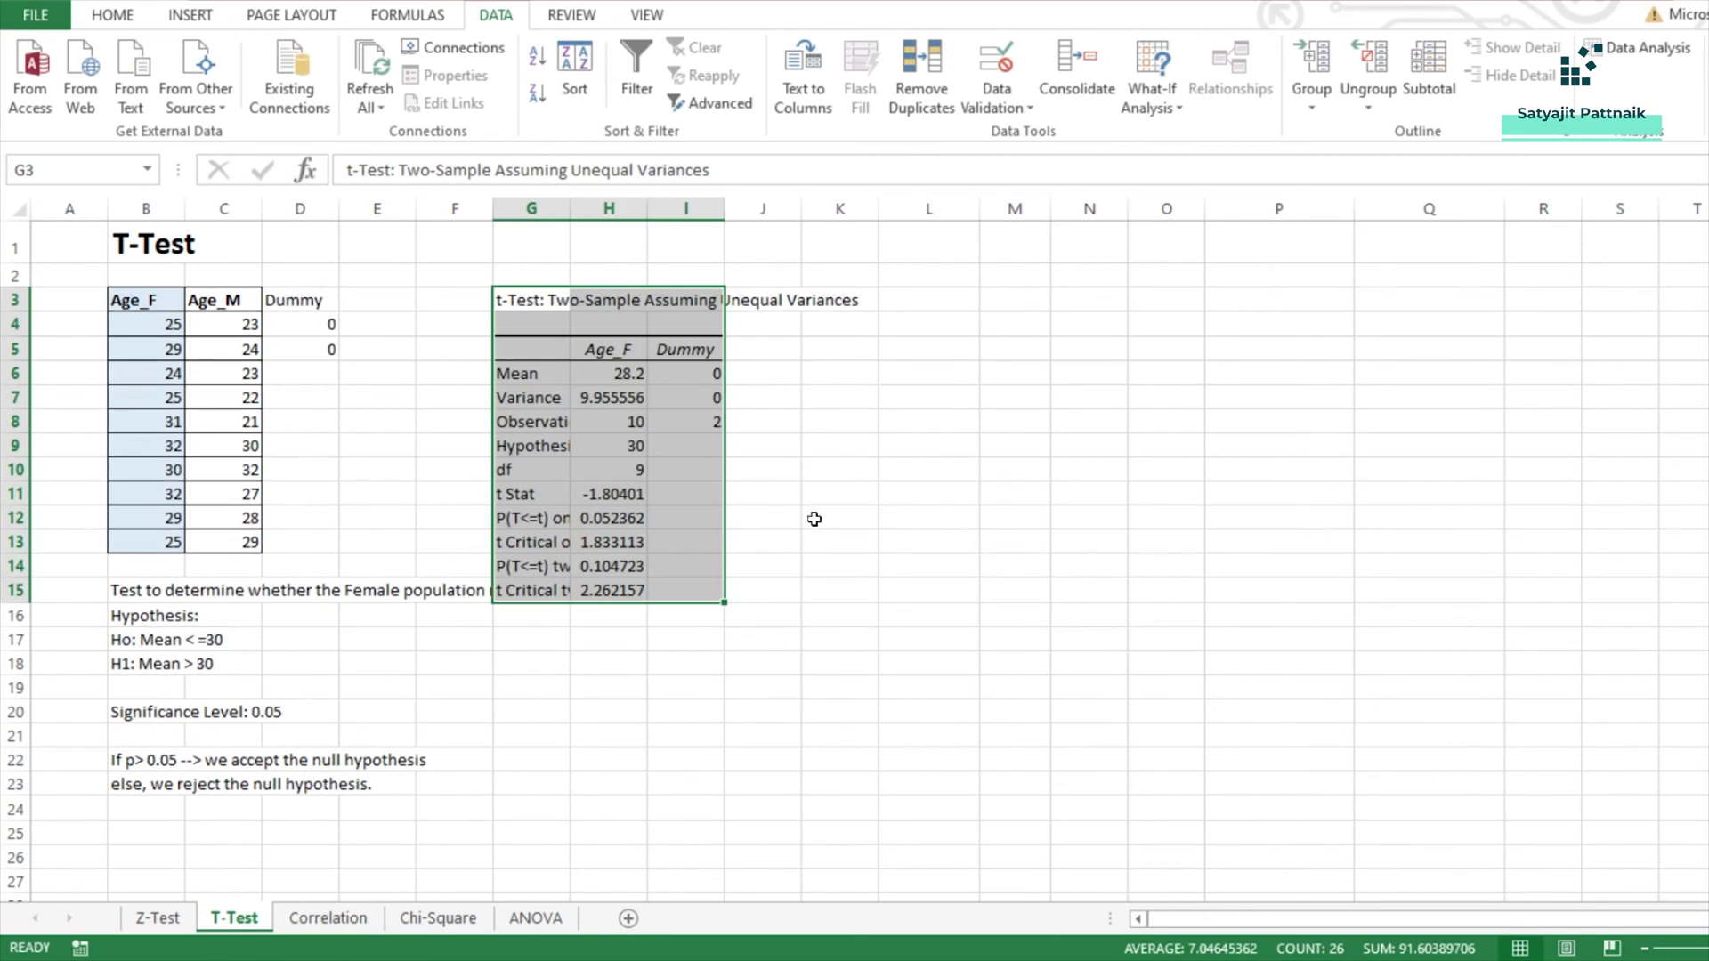
double_click(570, 208)
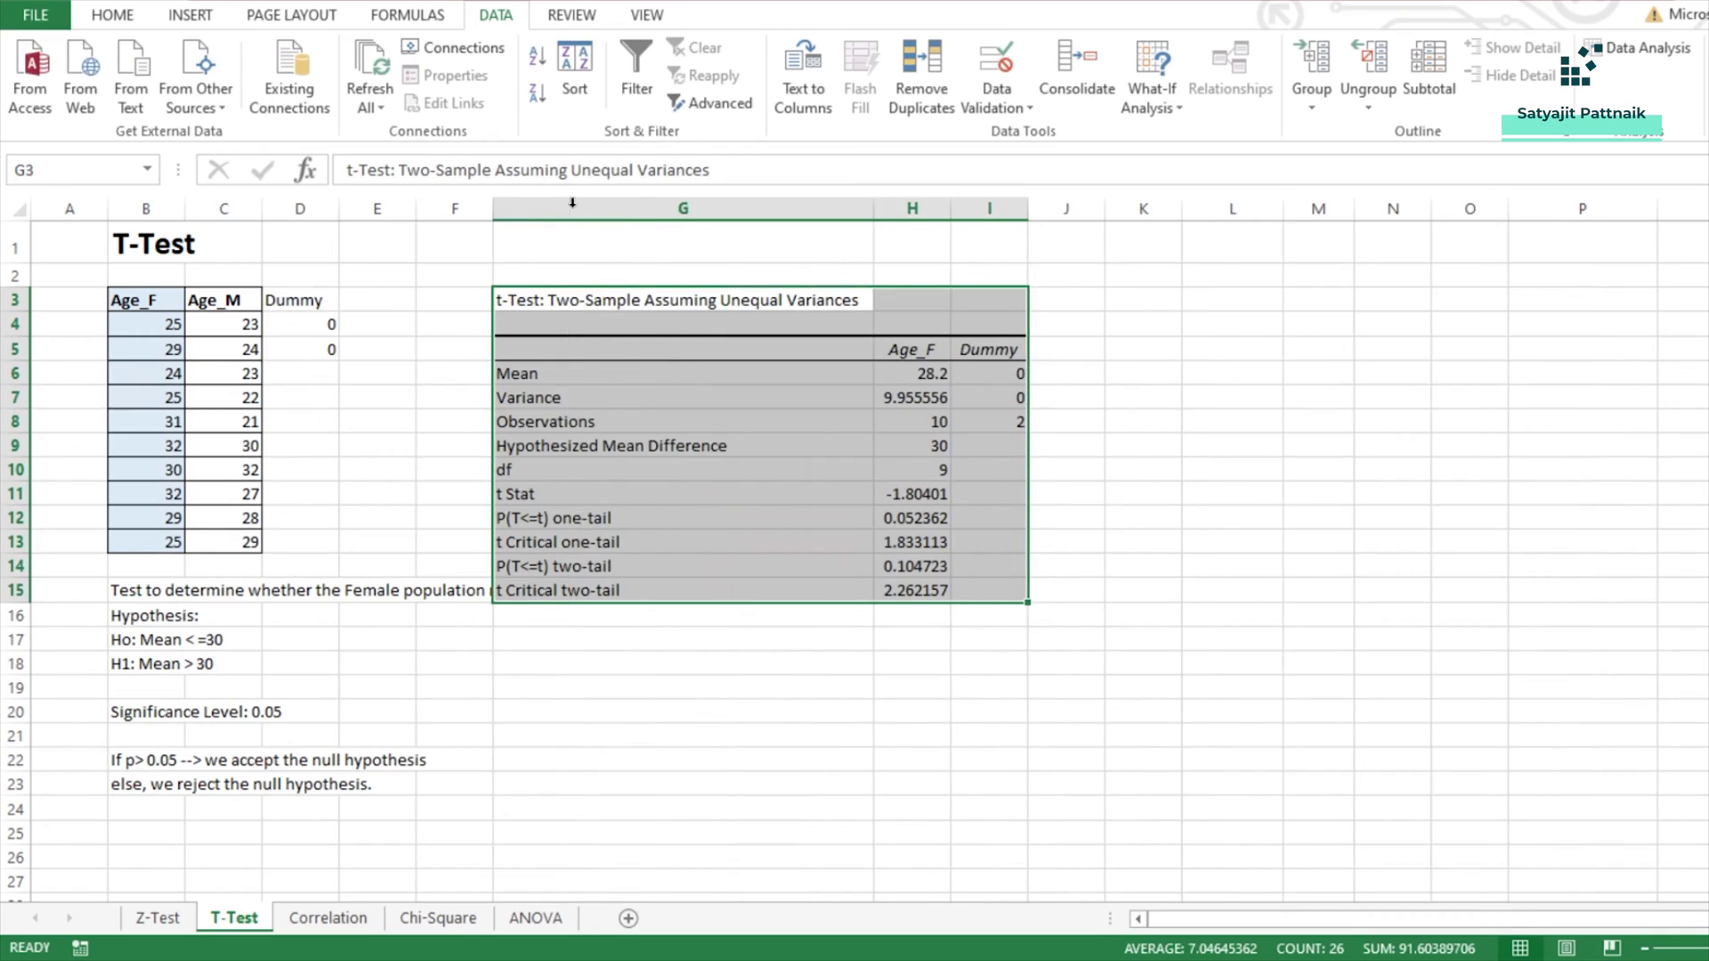
left_click(915, 208)
double_click(1026, 208)
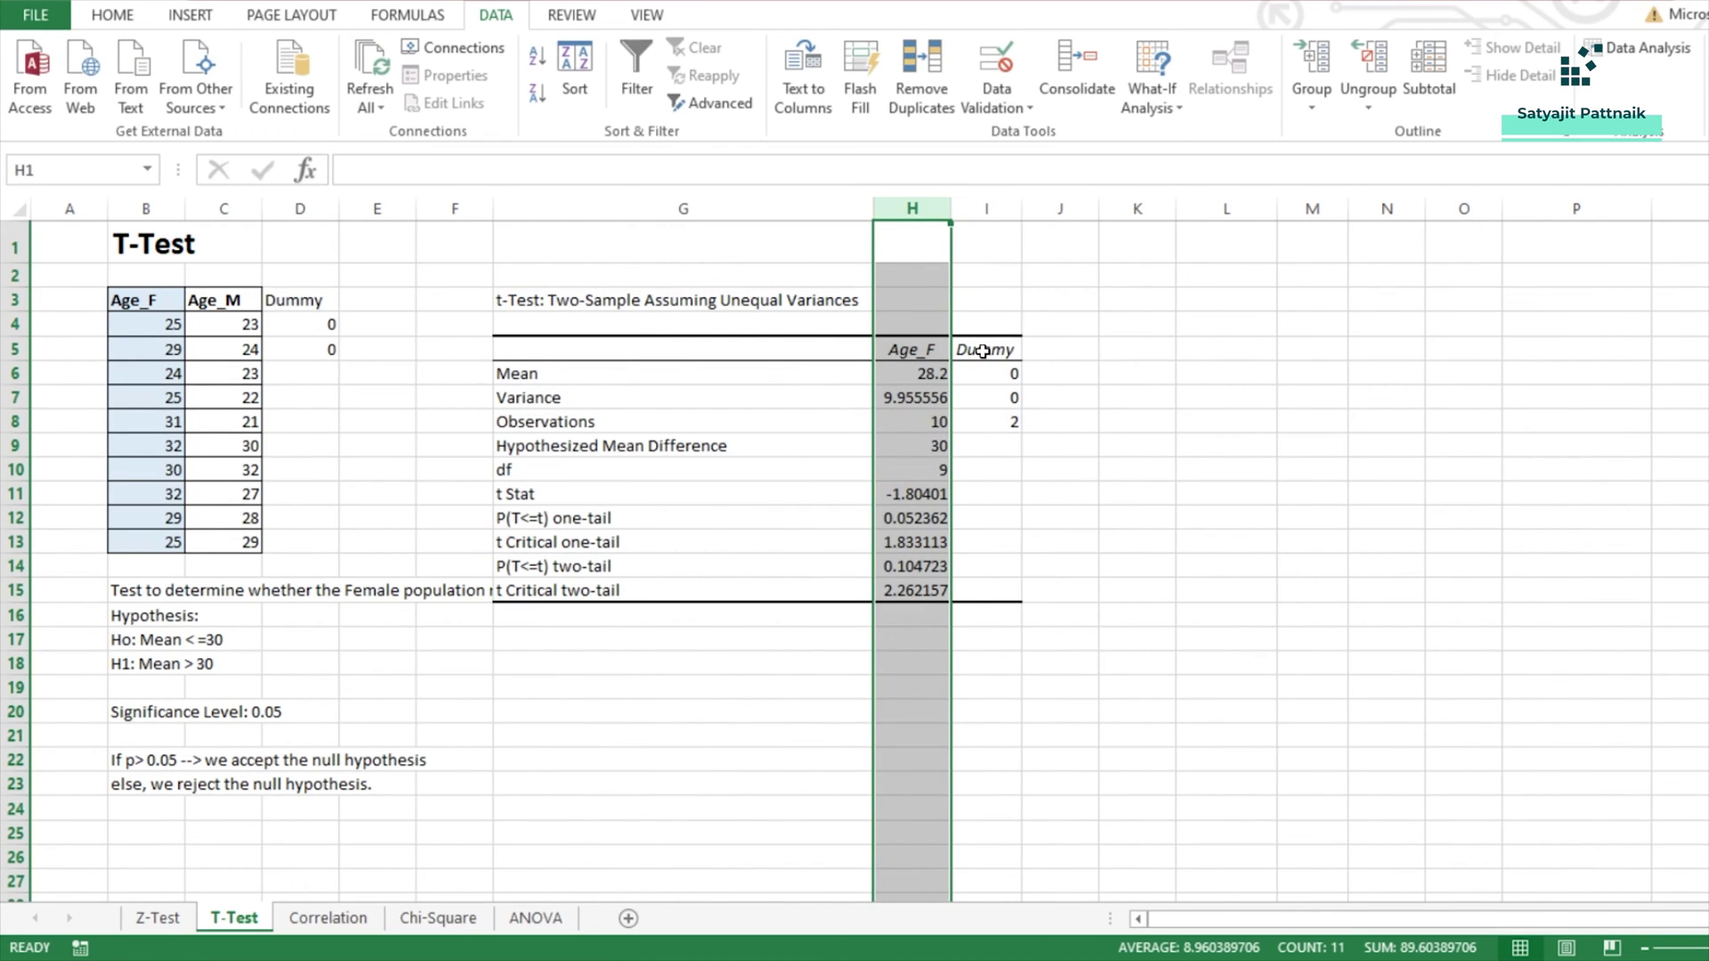
right_click(986, 212)
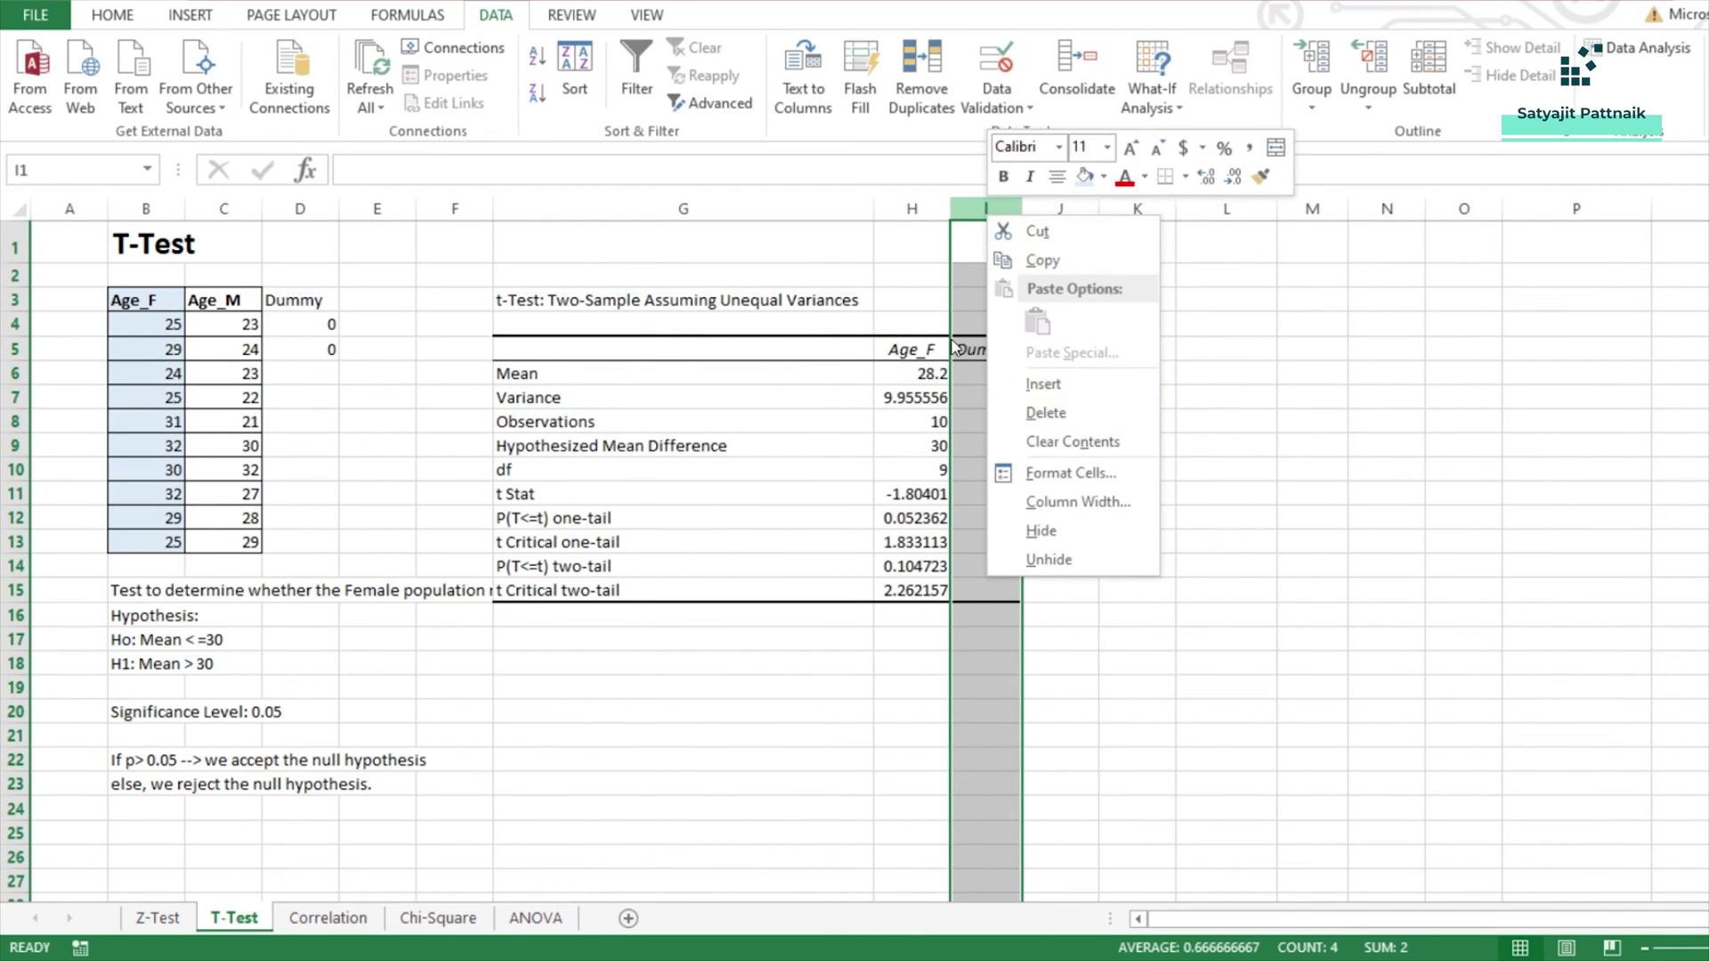
left_click(1053, 417)
left_click(776, 427)
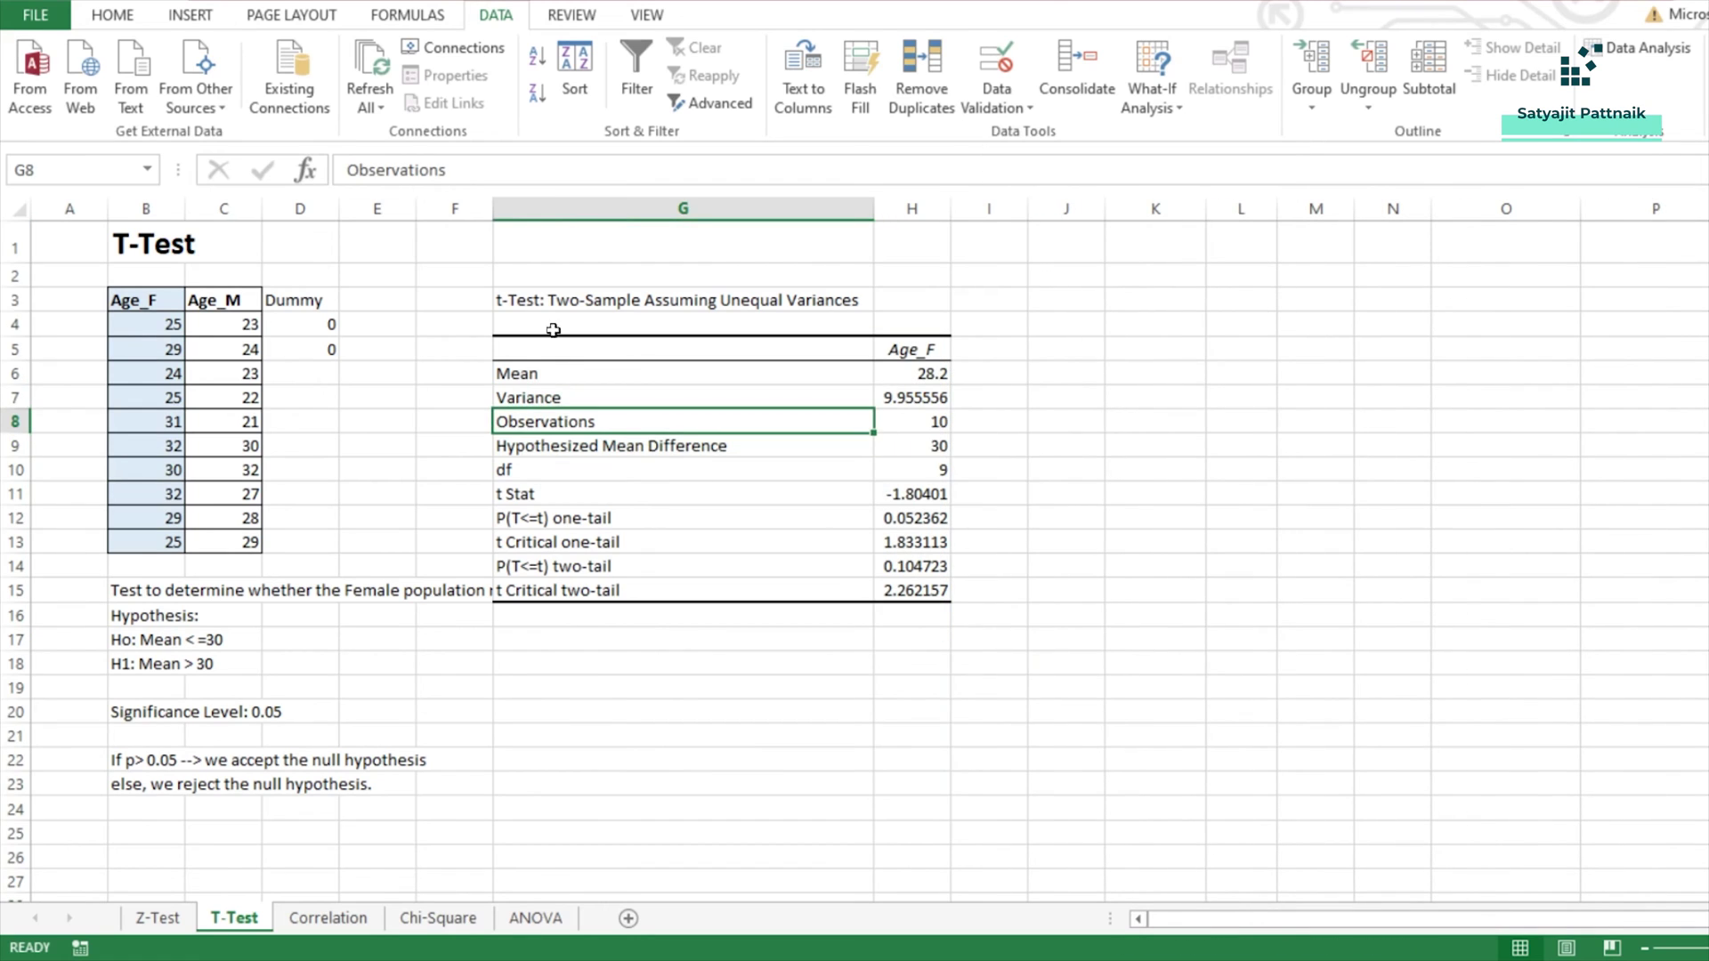
Step: Retitle the output 't-Test: One Sample Test' and shorten the G9 label to 'Hypothesized Mean'
left_click(542, 302)
double_click(549, 298)
left_click_drag(549, 299, 904, 324)
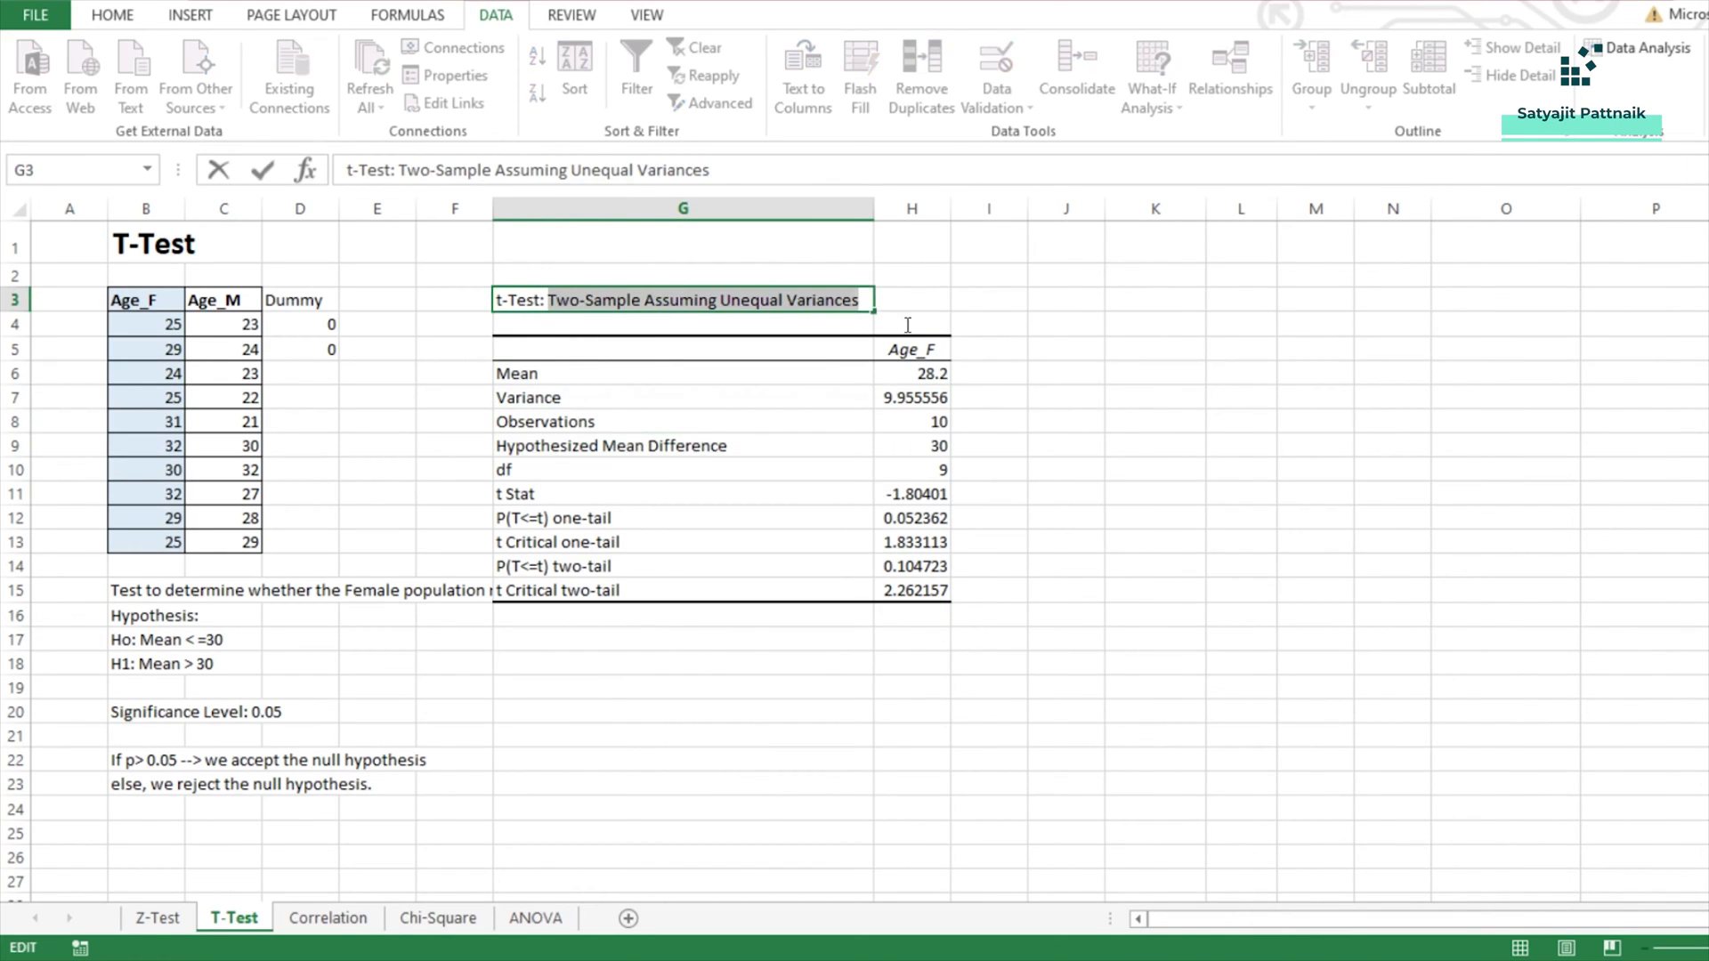
type("One Sample")
type(" Test")
key("Return")
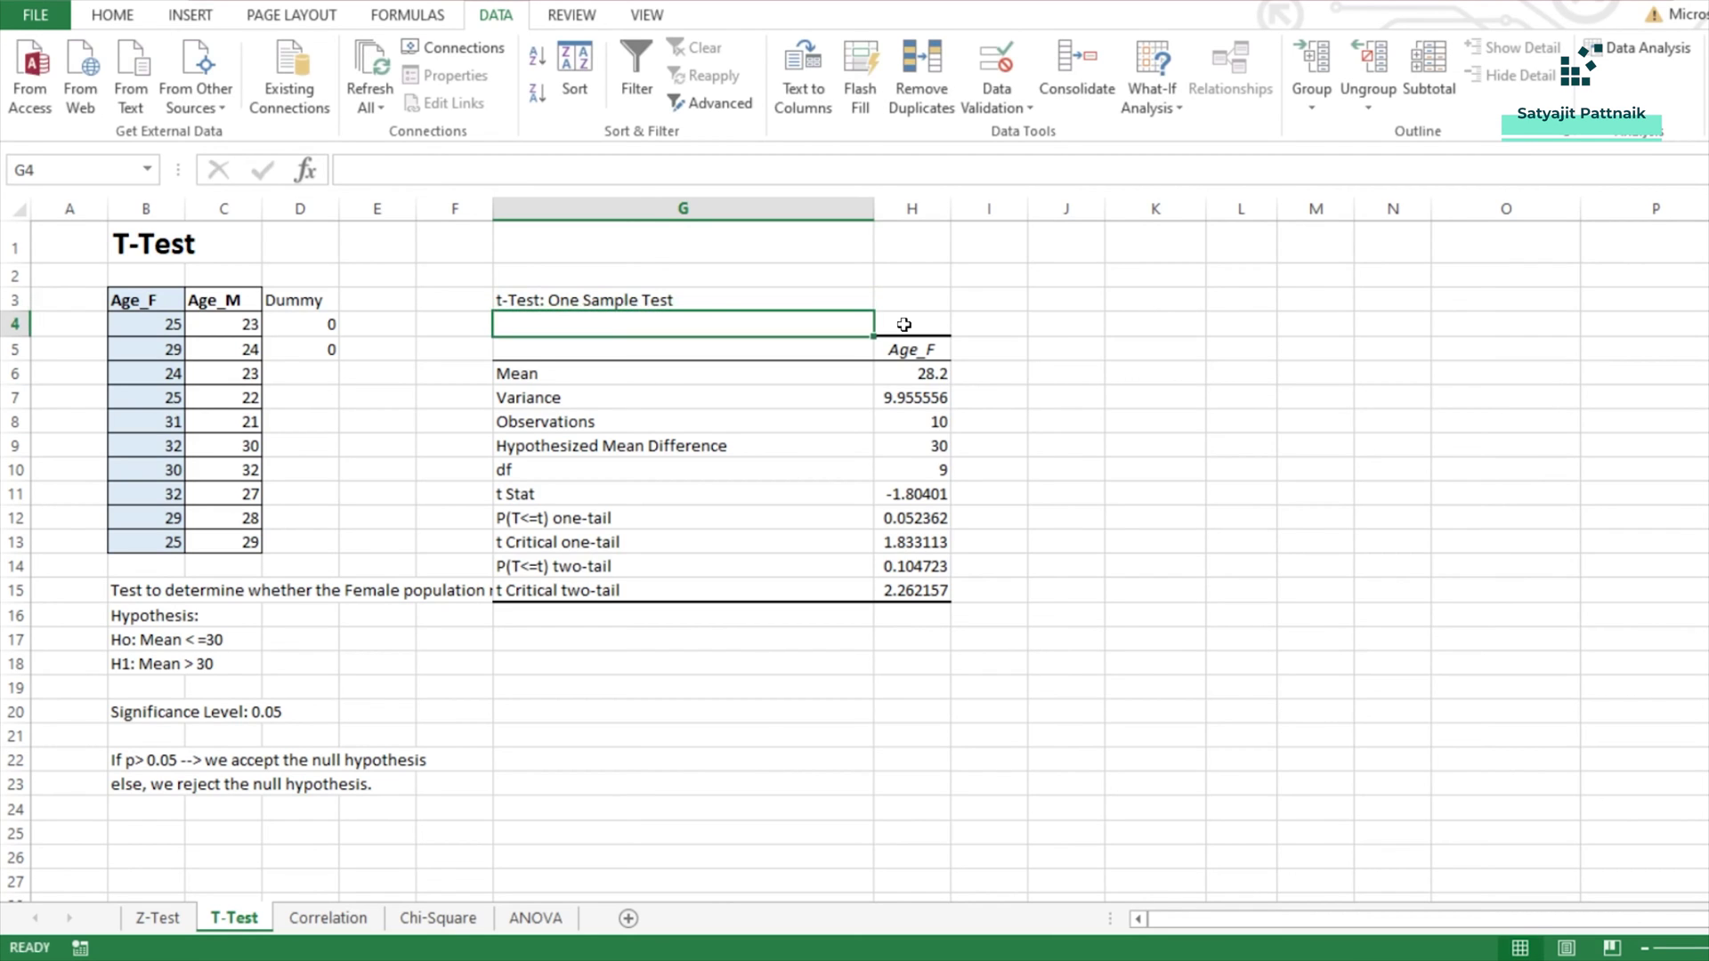
double_click(620, 448)
double_click(682, 448)
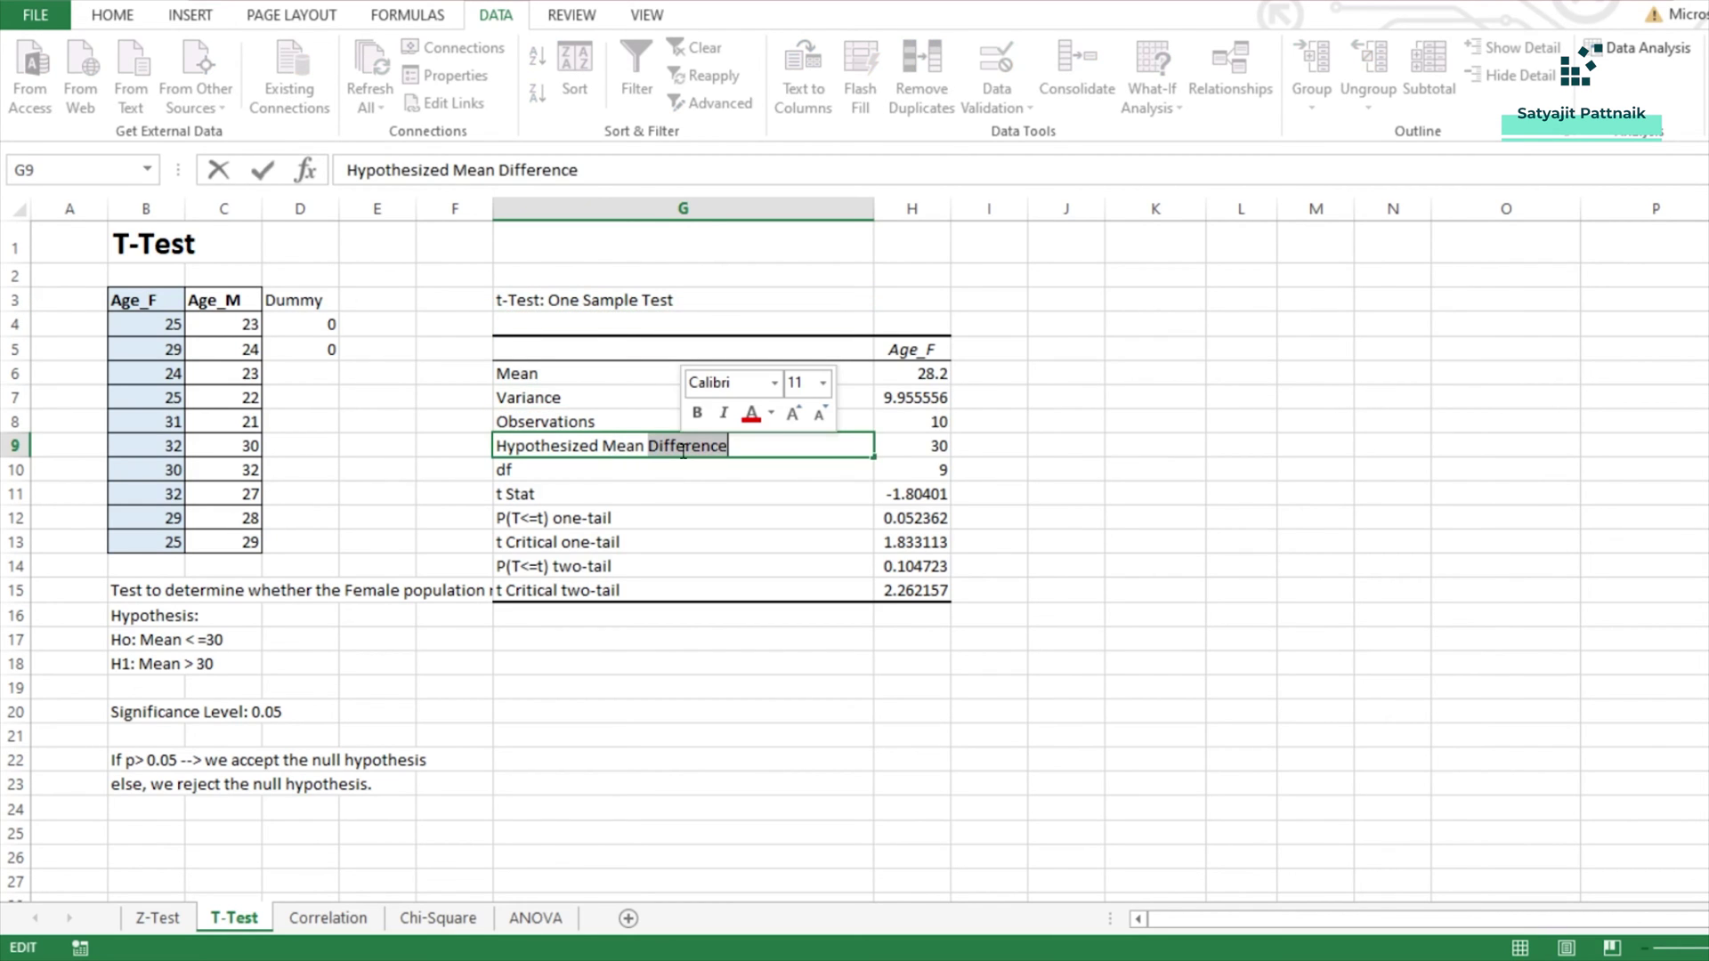
key("BackSpace")
key("BackSpace")
left_click(648, 511)
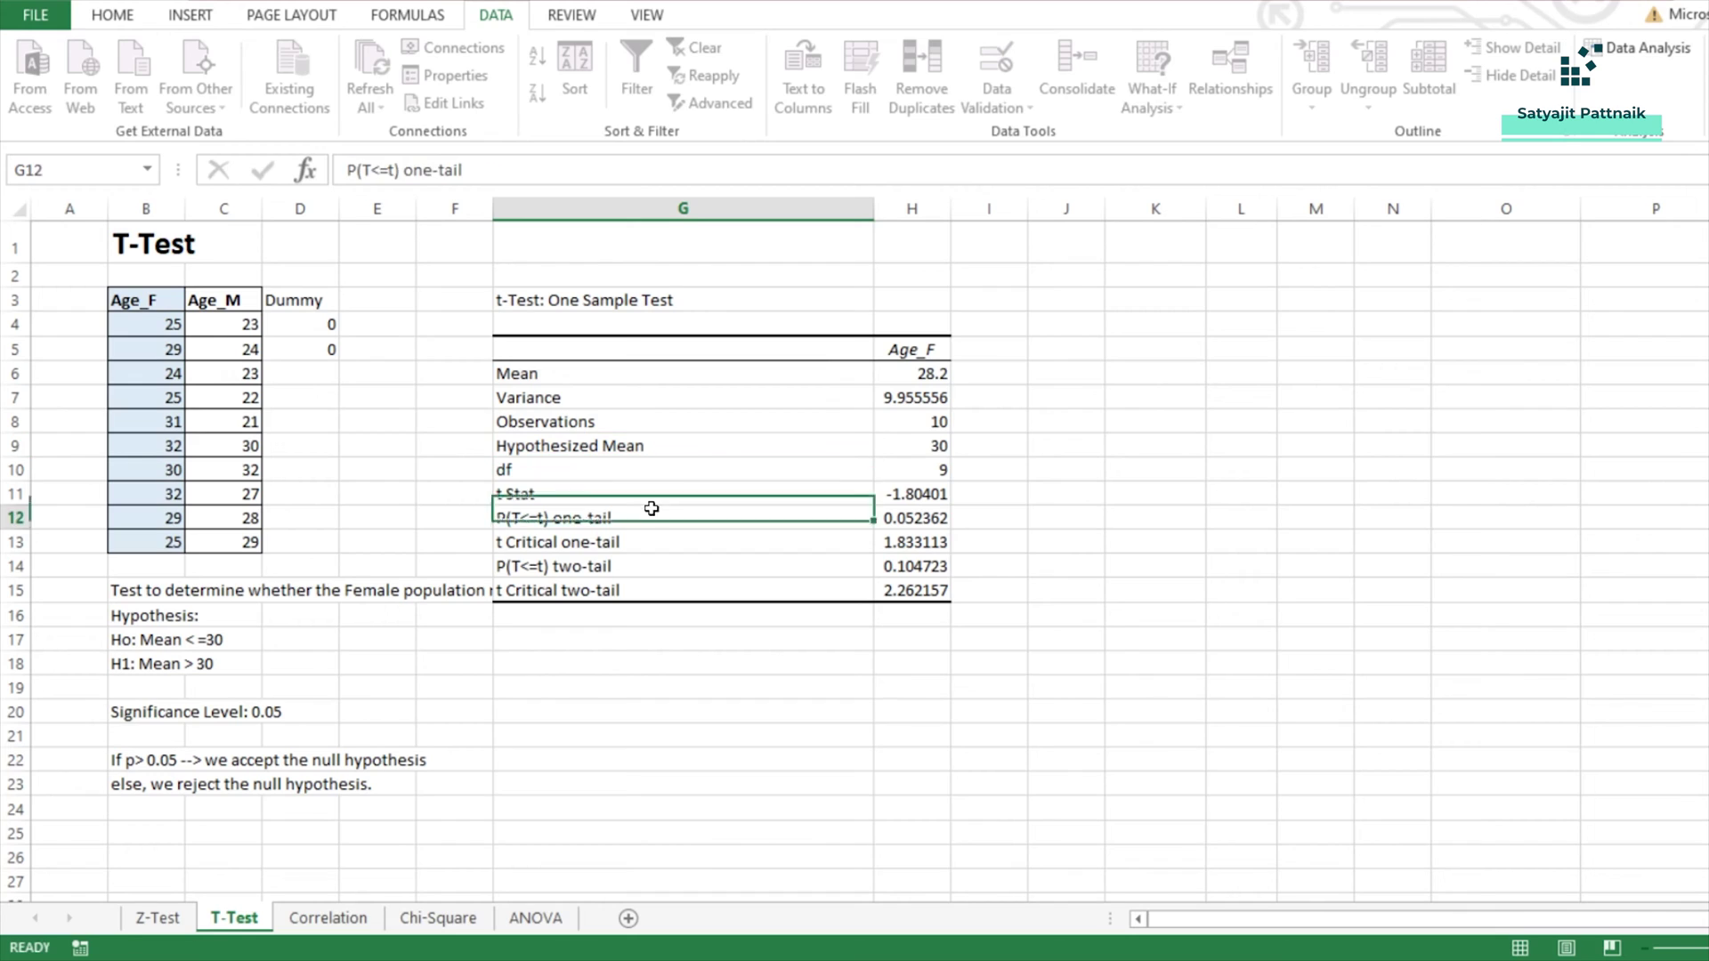
left_click(997, 450)
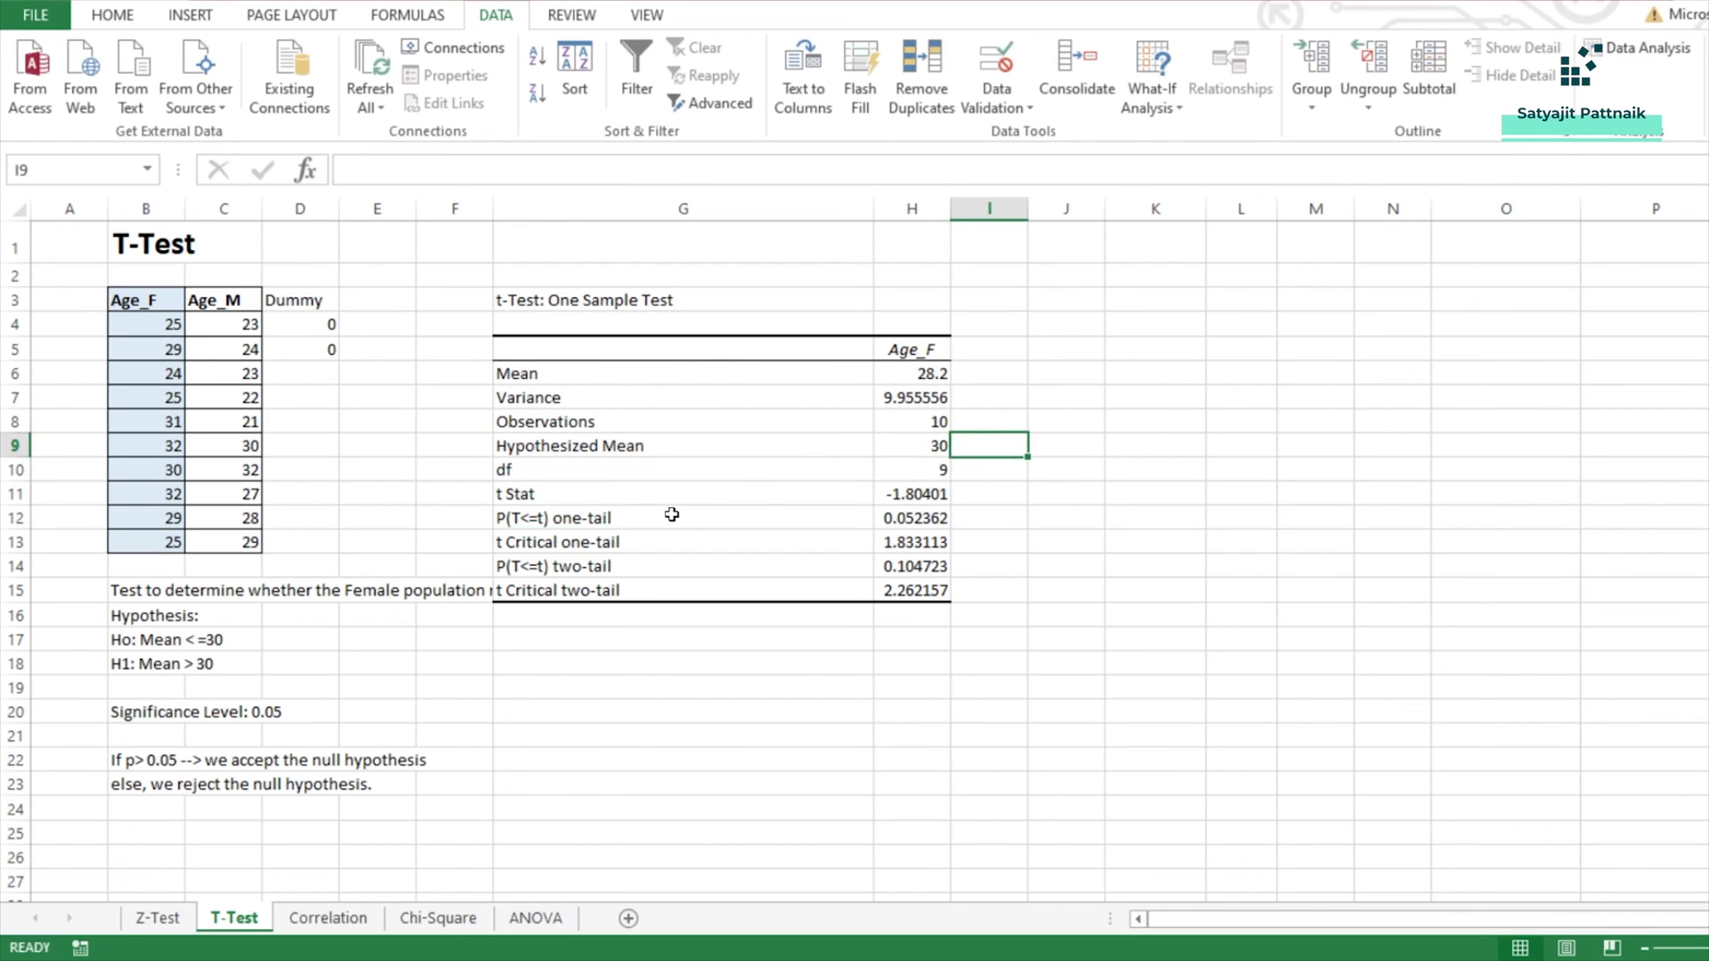
left_click(513, 518)
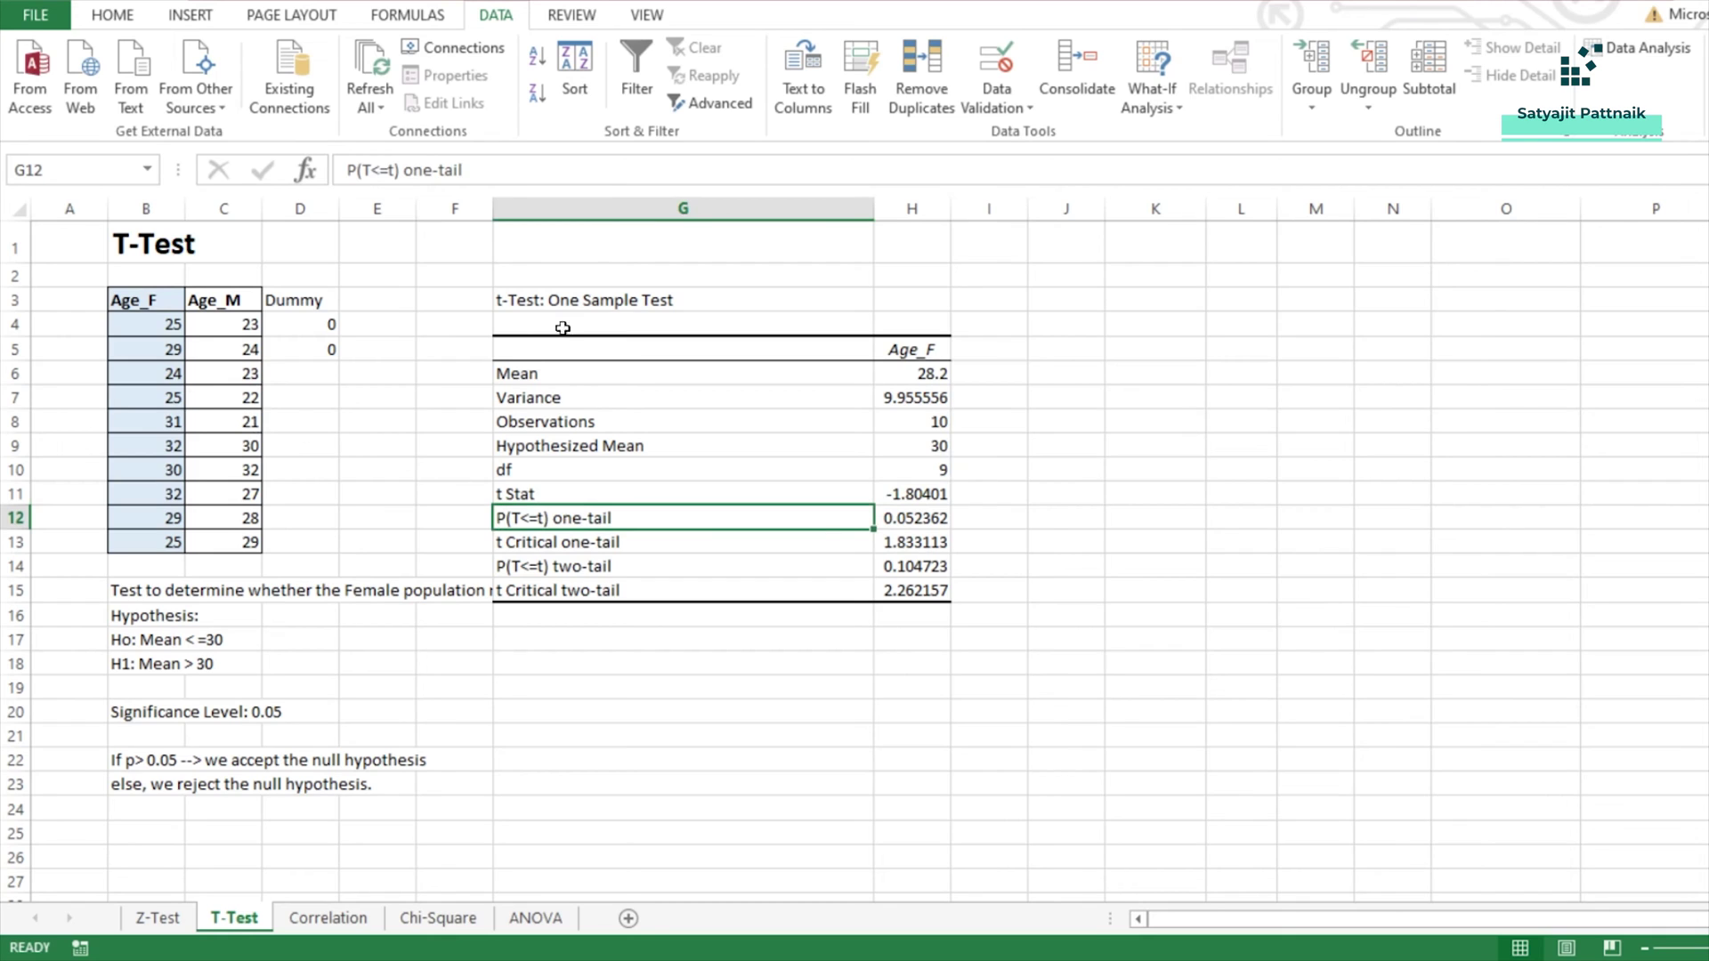
left_click_drag(527, 303, 728, 584)
Step: Paste the copied label column at H3, then undo that mistaken paste
key("ctrl+c")
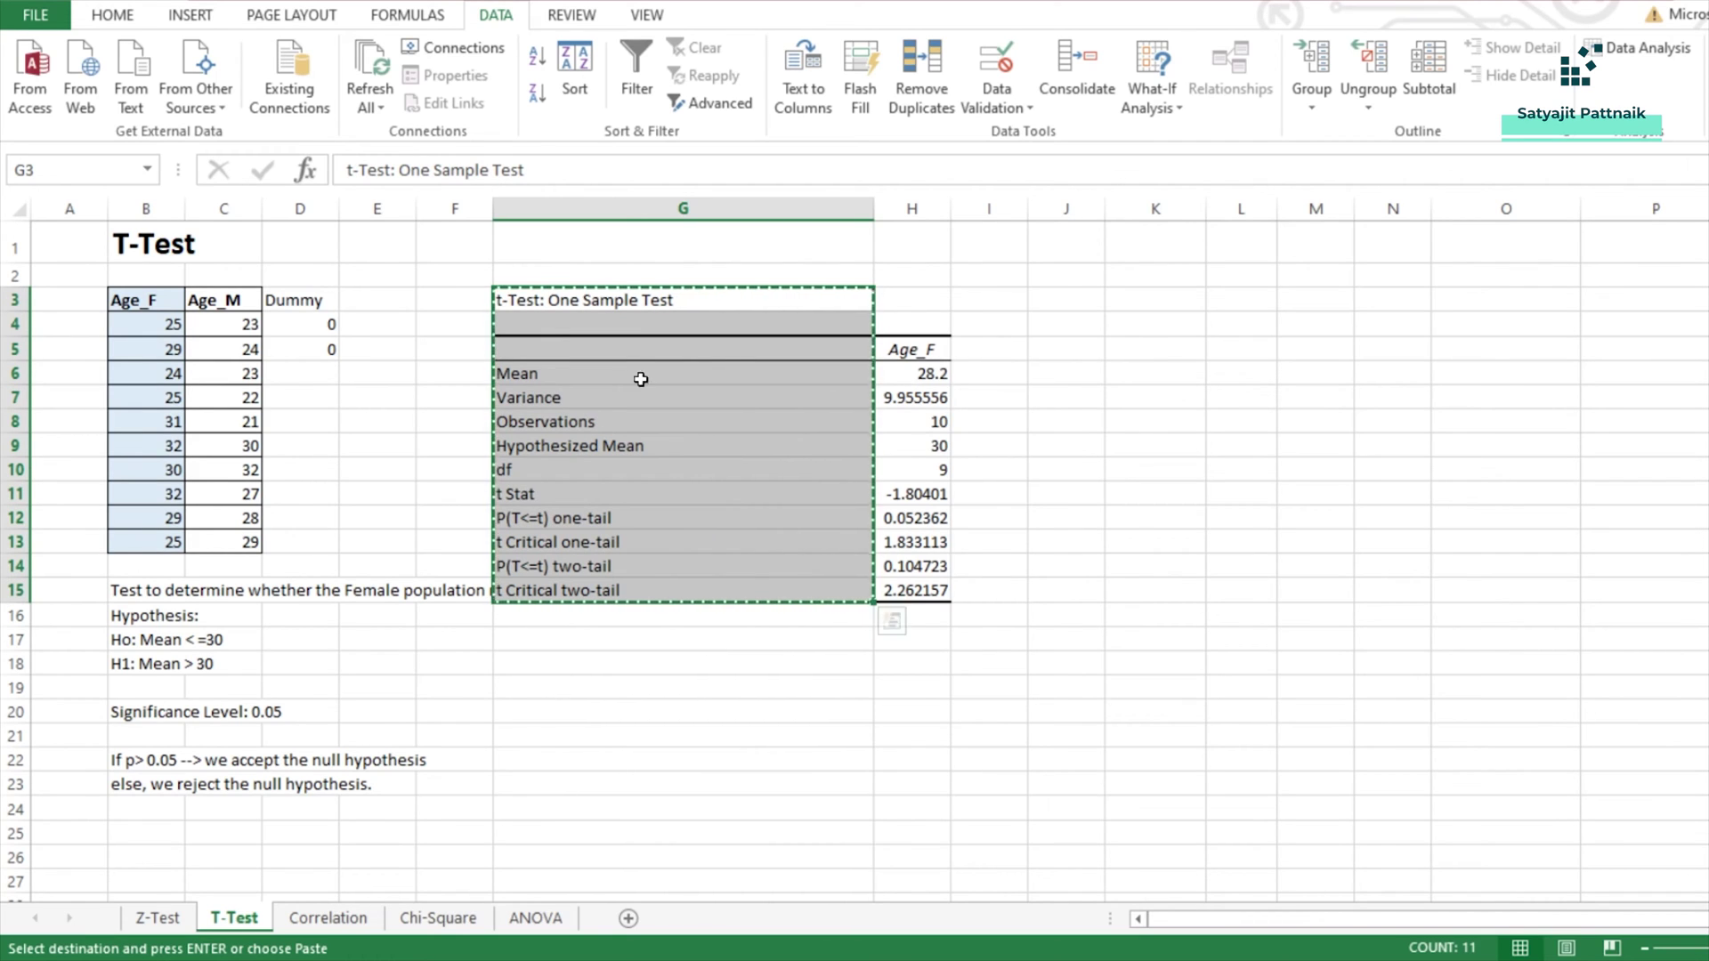
left_click(913, 304)
key("Return")
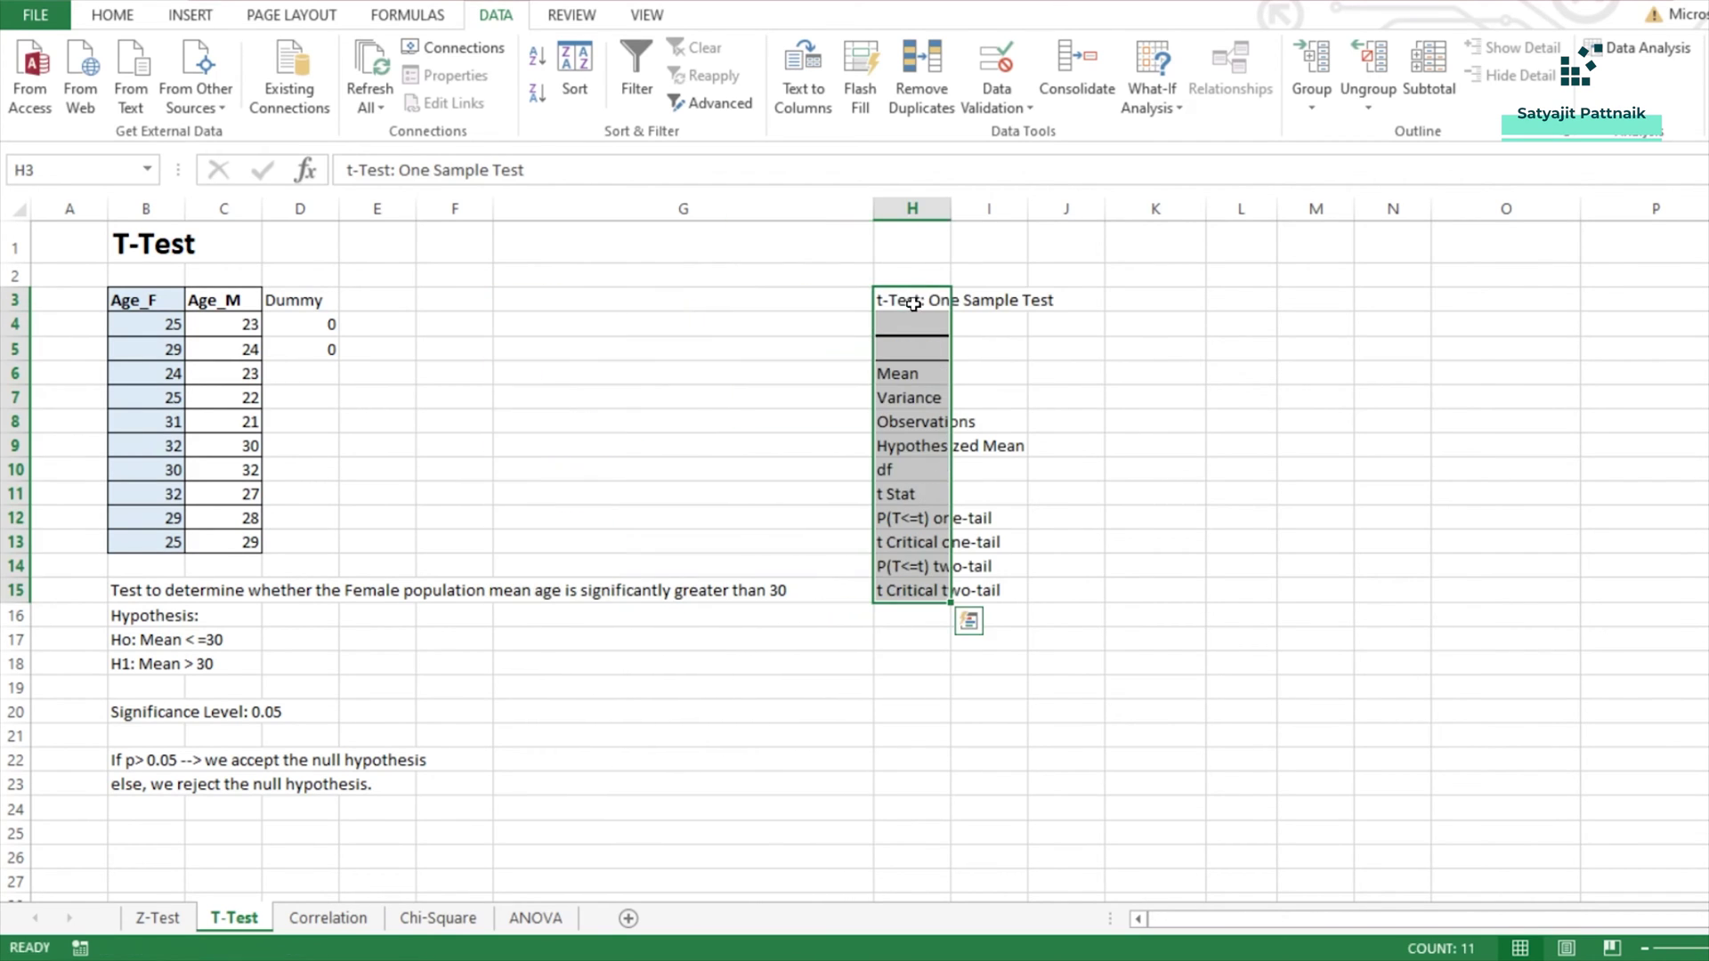
left_click_drag(953, 205, 1026, 244)
key("Escape")
key("ctrl+z")
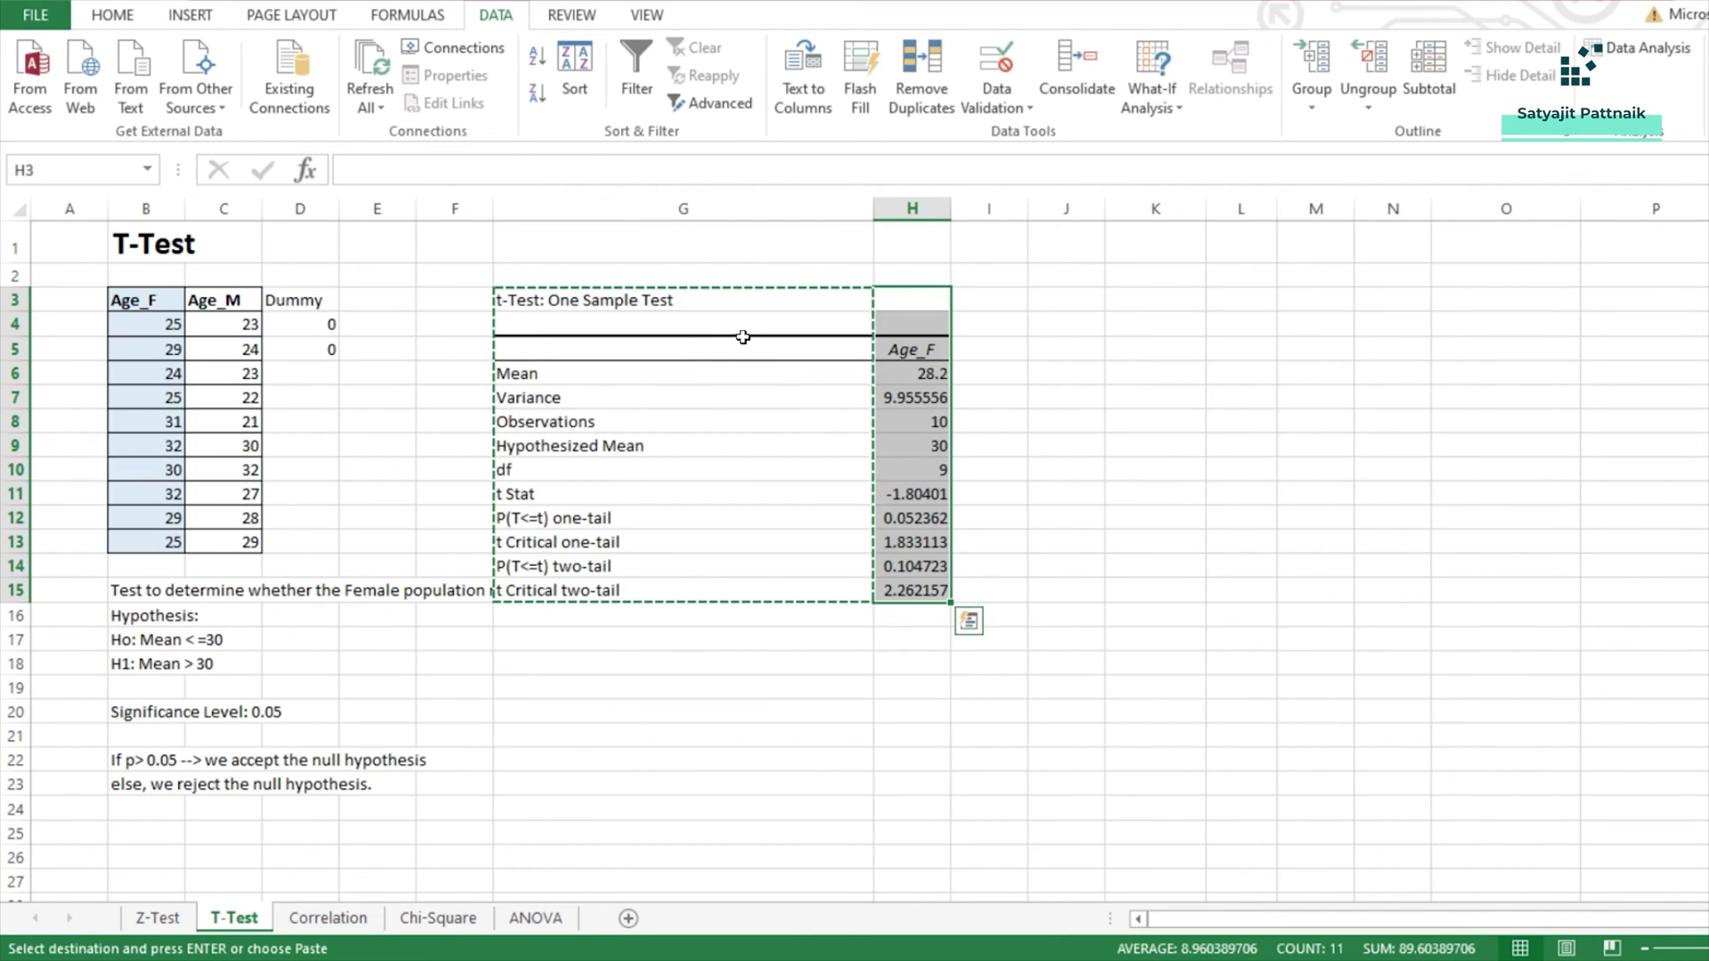
Step: Move the t-test table to H3:I15 and auto-fit columns H and I
left_click_drag(661, 301, 902, 589)
key("ctrl+x")
left_click(916, 296)
key("Return")
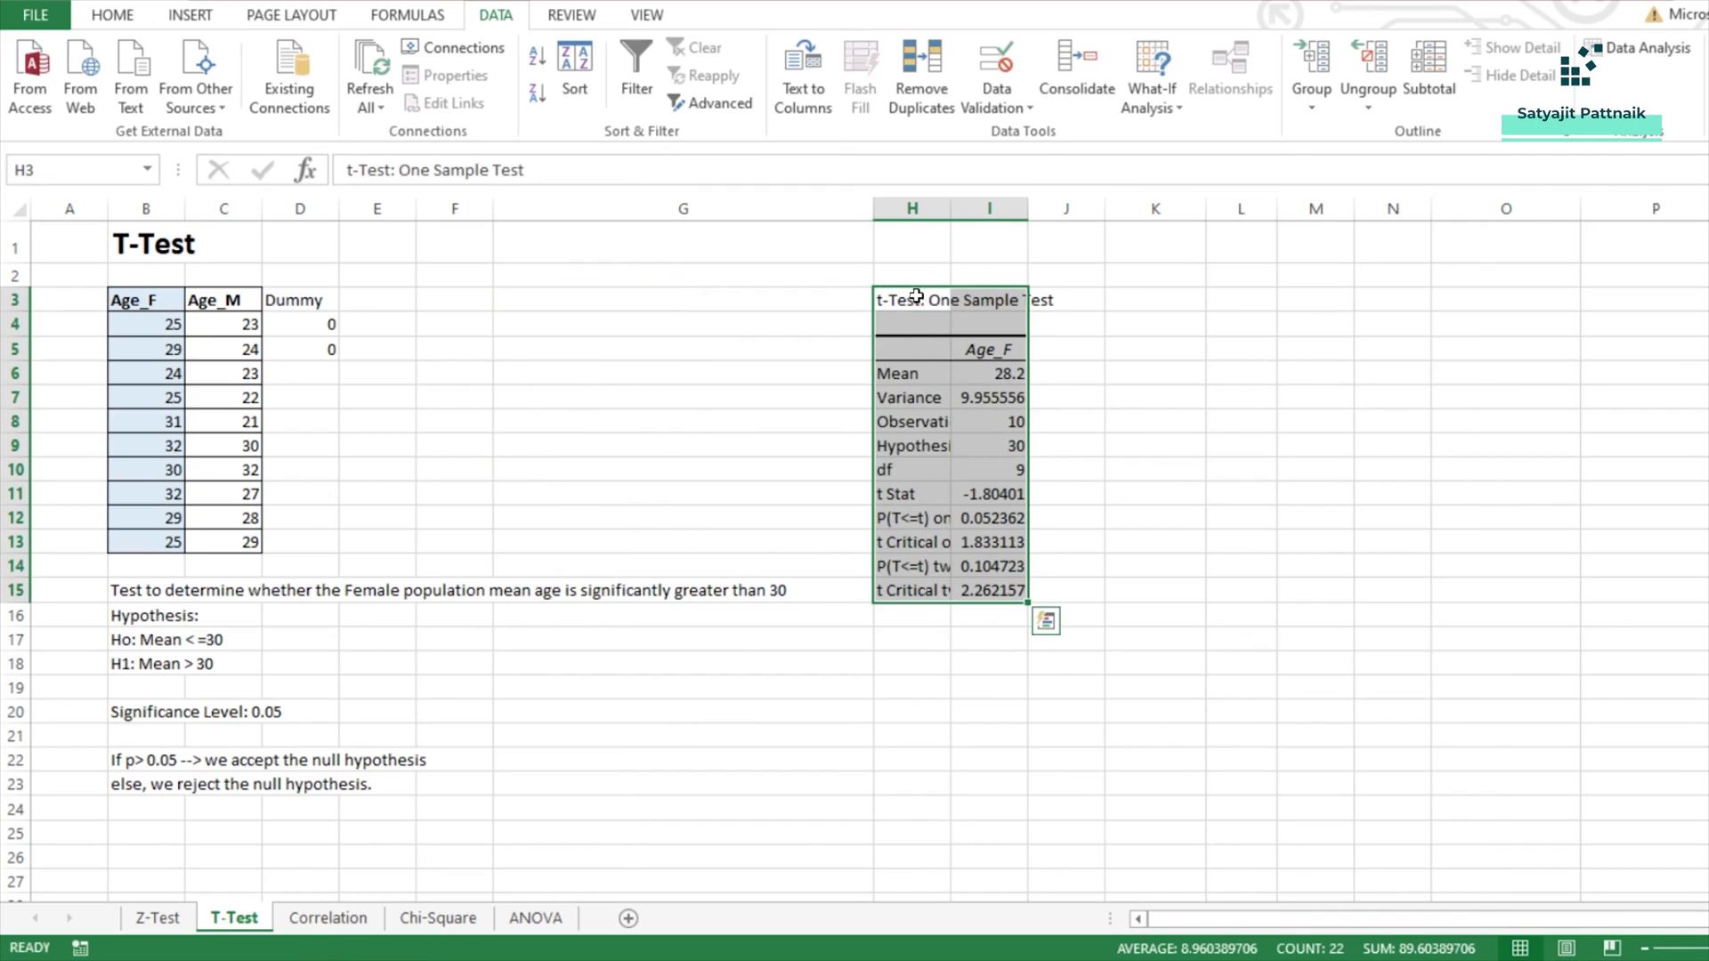
double_click(950, 204)
double_click(1137, 205)
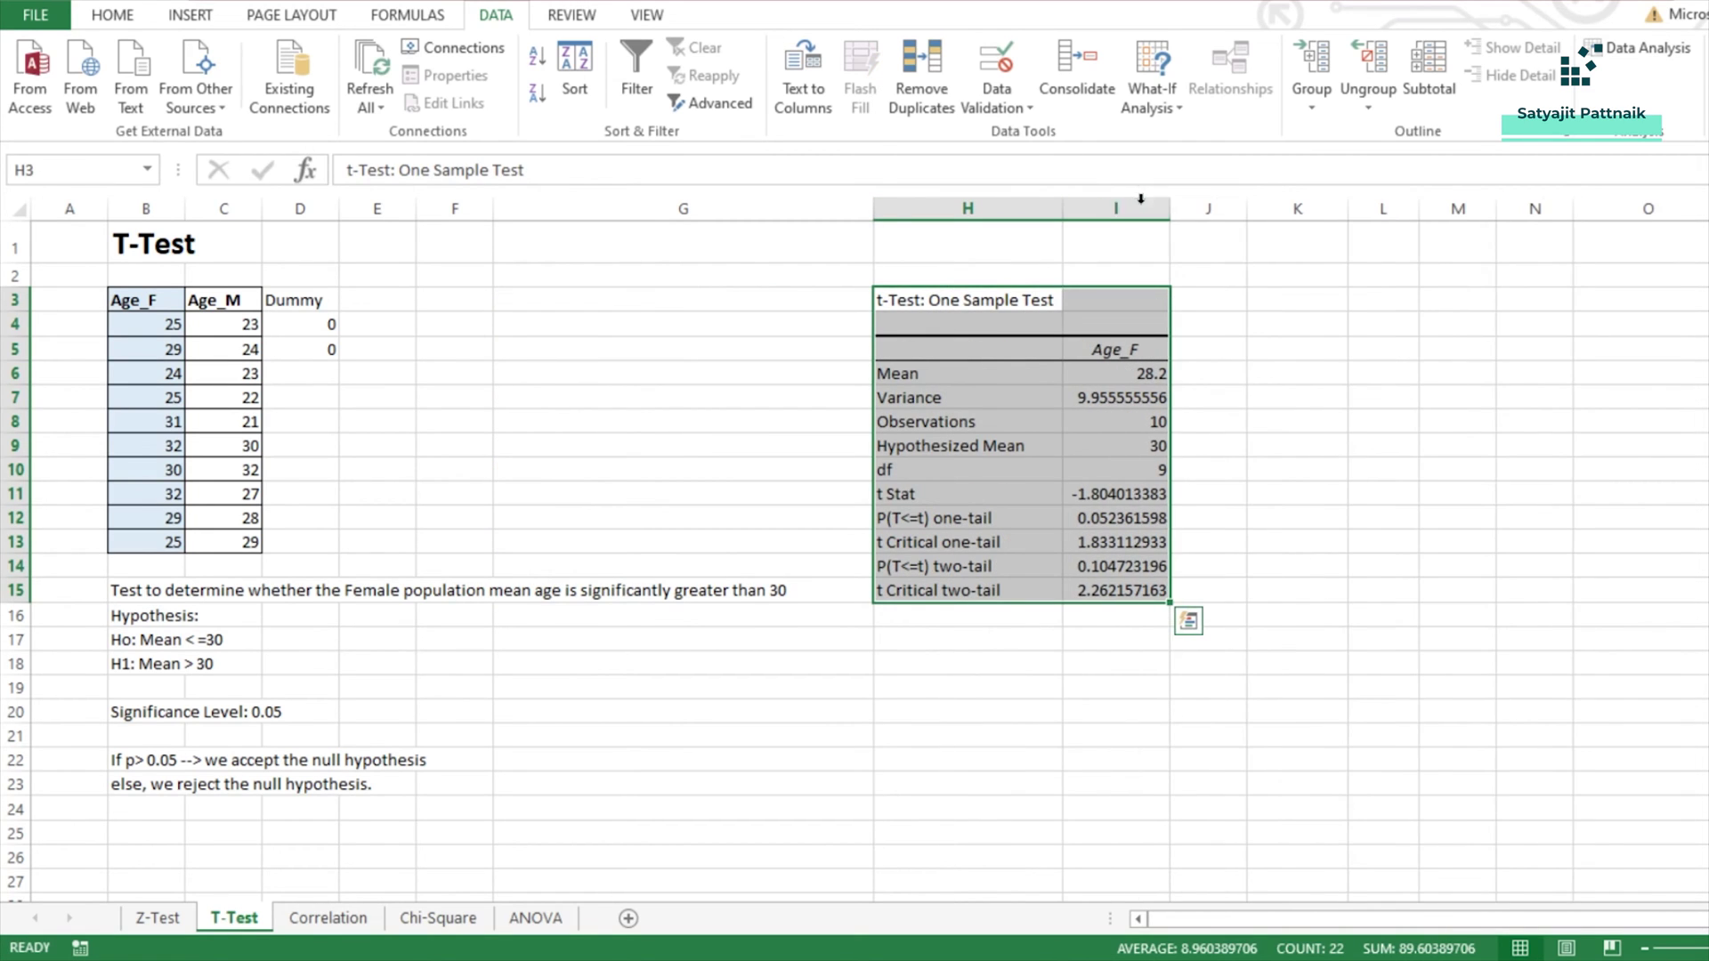
left_click(1054, 422)
left_click(941, 522)
left_click(1083, 518)
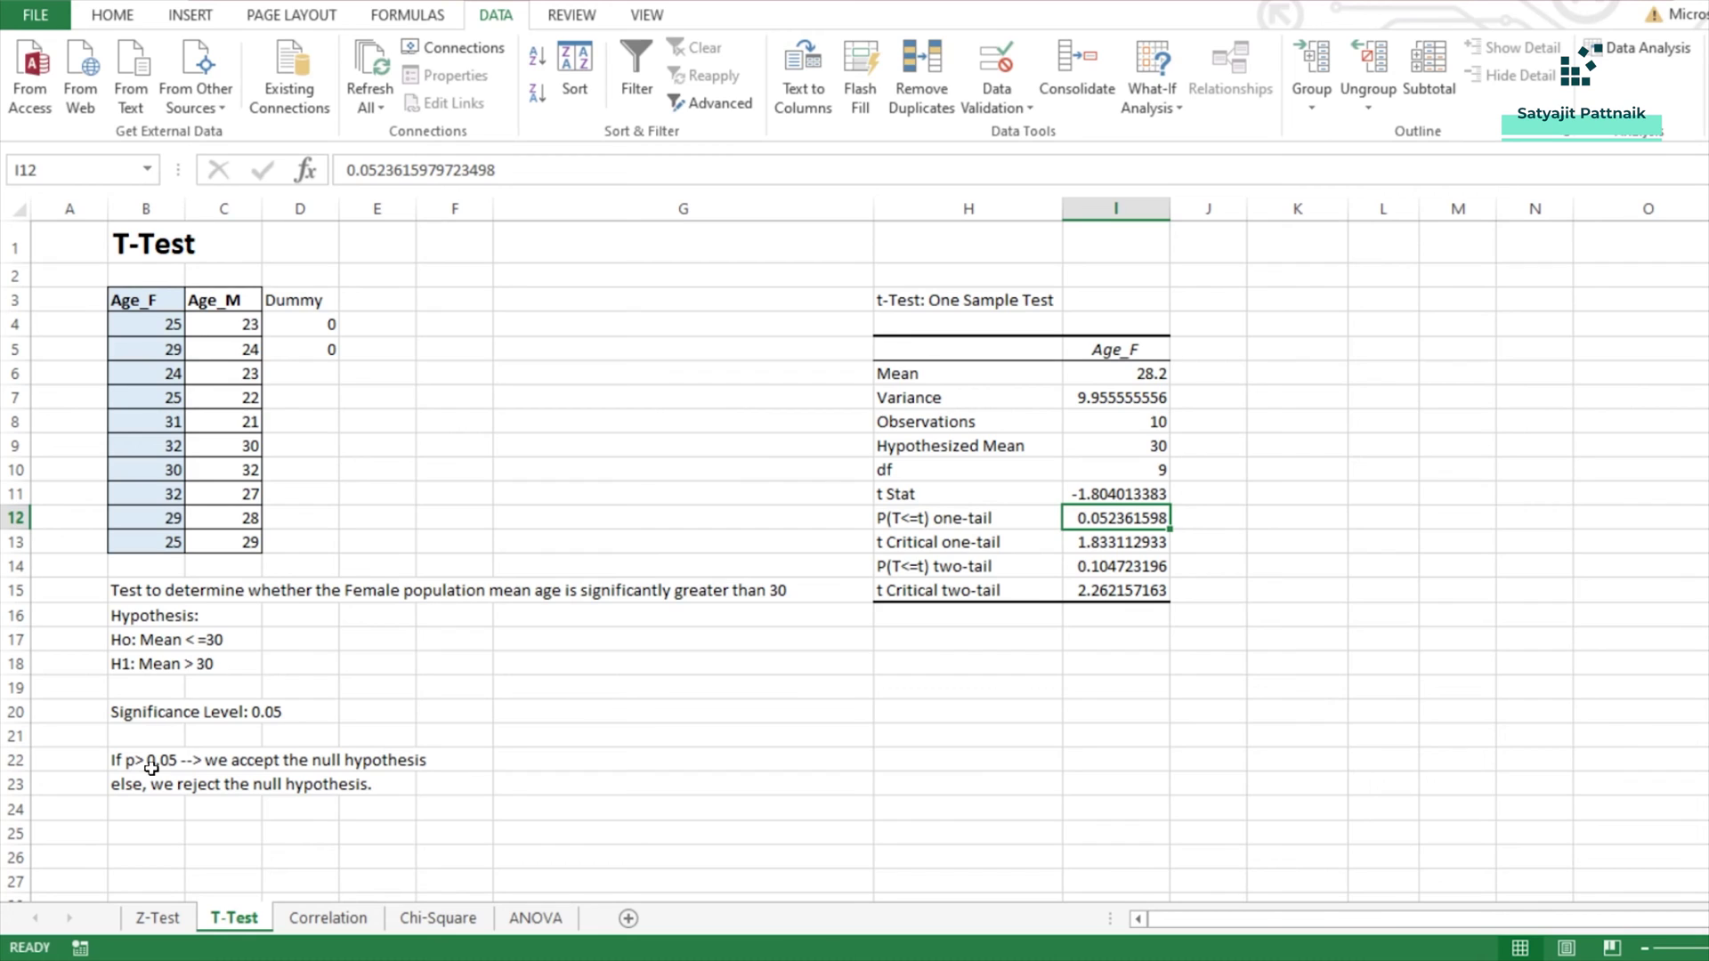
Step: Shade the one-tail P row H12:I12 light blue
left_click_drag(917, 518, 1166, 525)
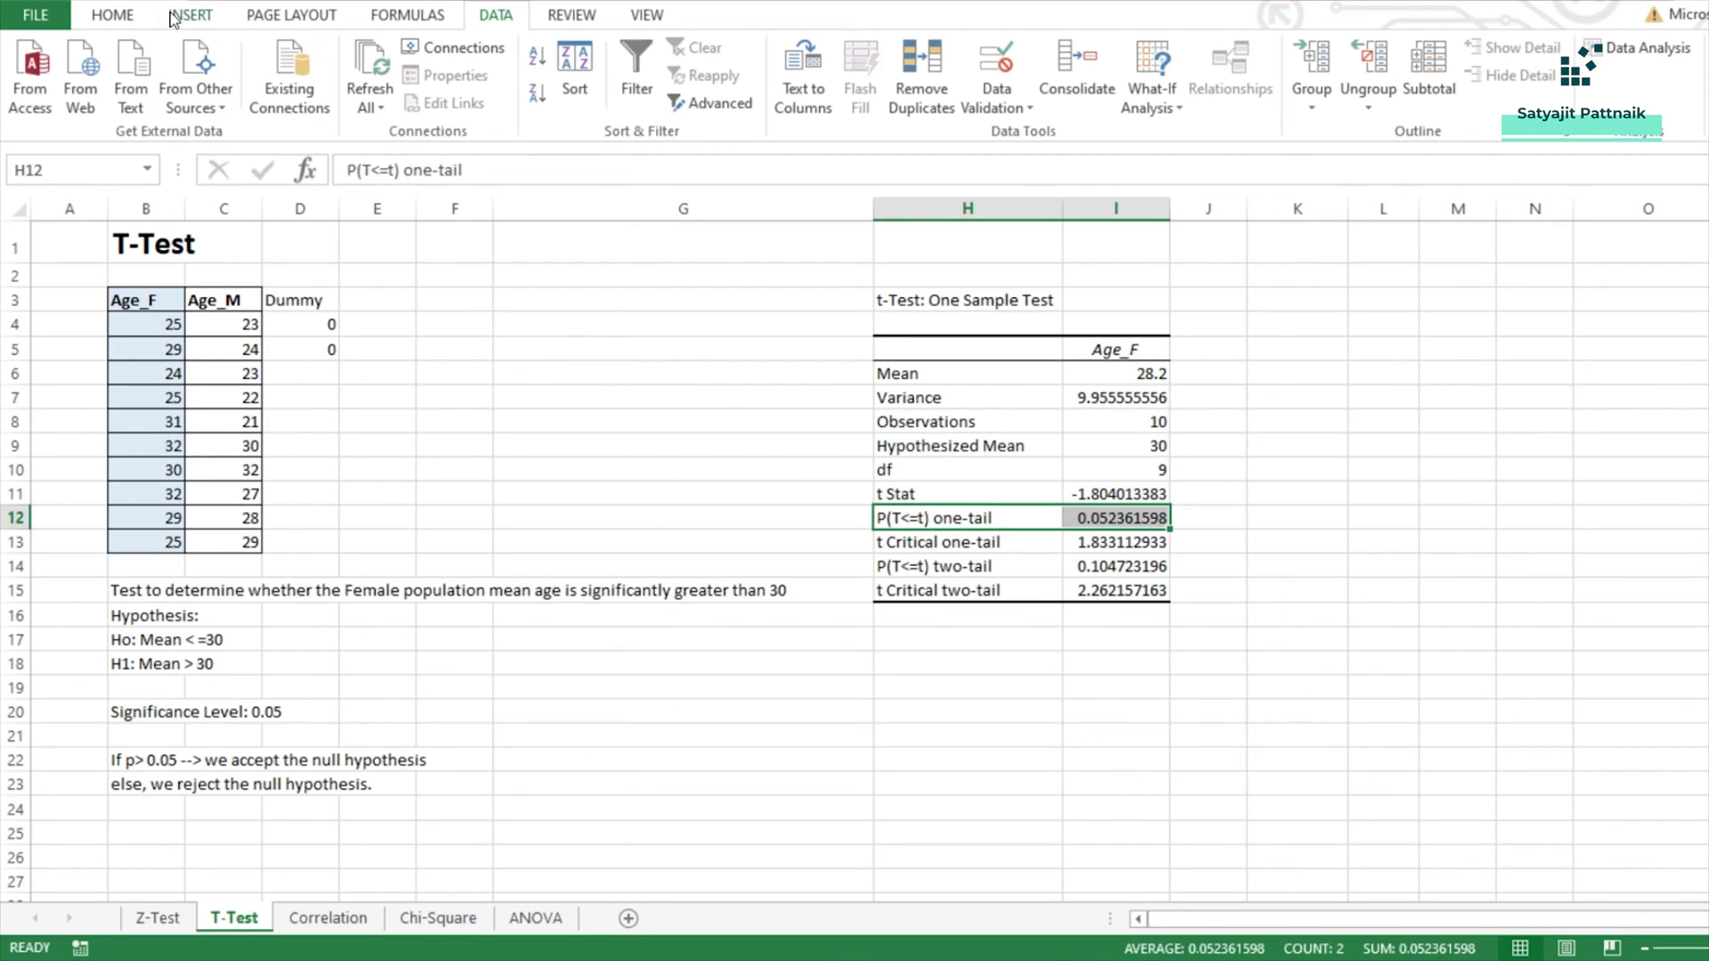
left_click(125, 15)
left_click(364, 94)
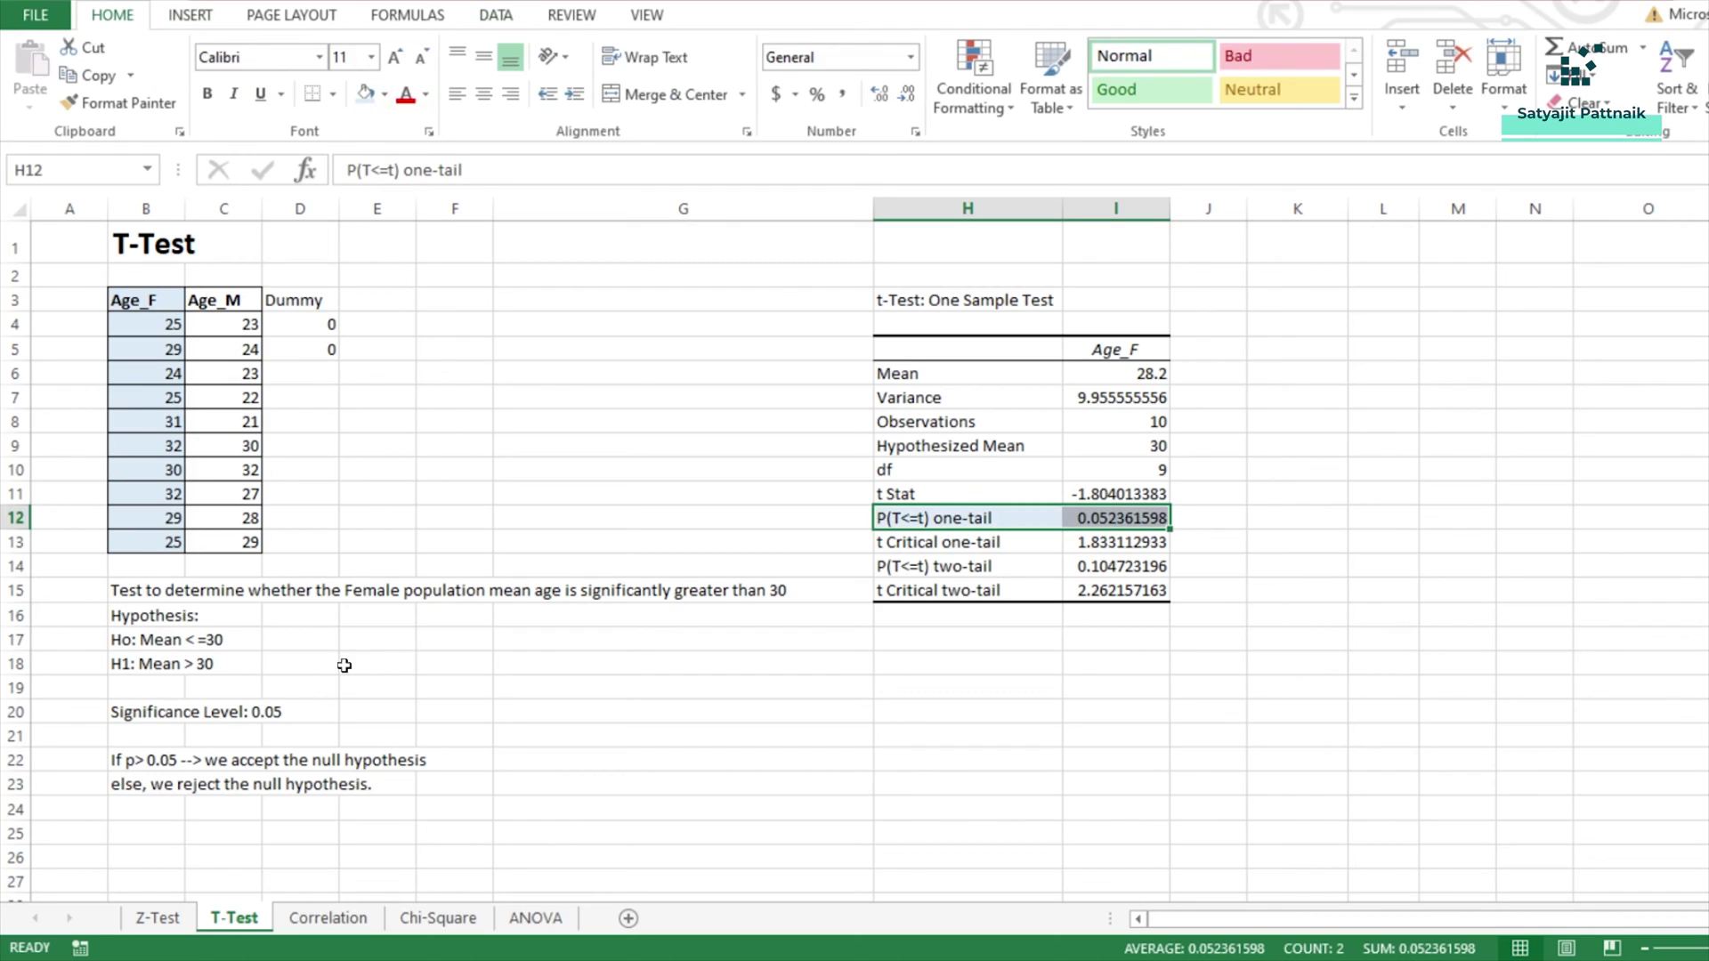
Step: Fill the accept-null-hypothesis rule line B22:E22 dark green
left_click(145, 760)
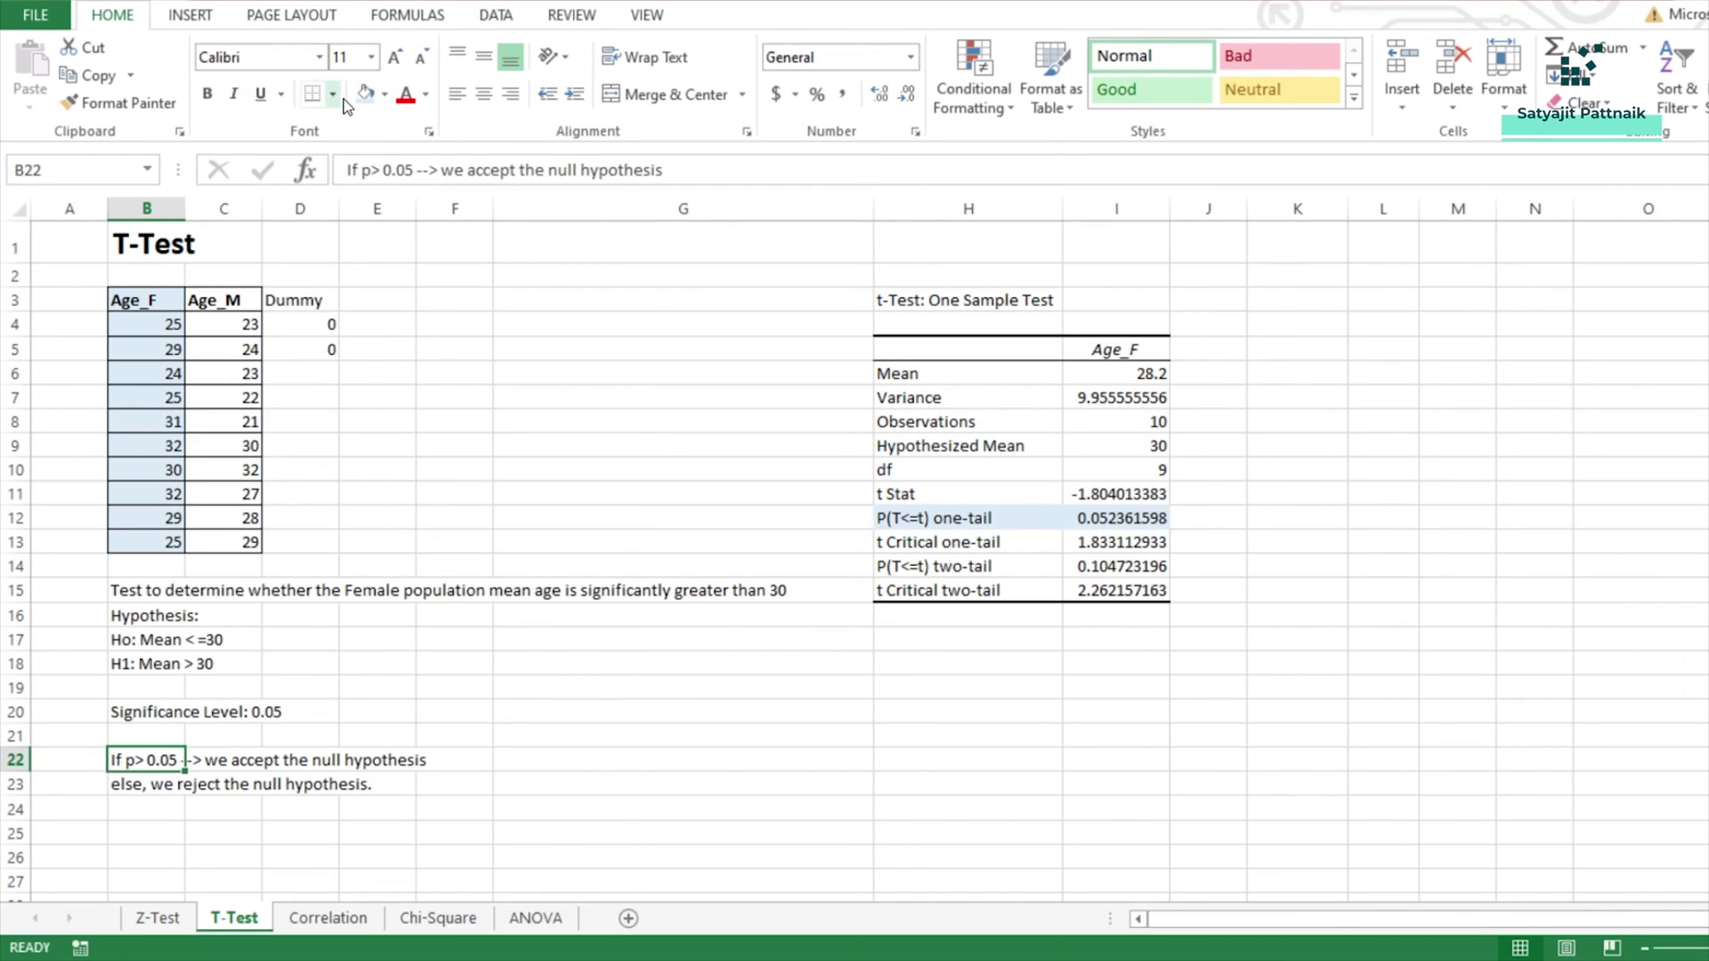
left_click(385, 94)
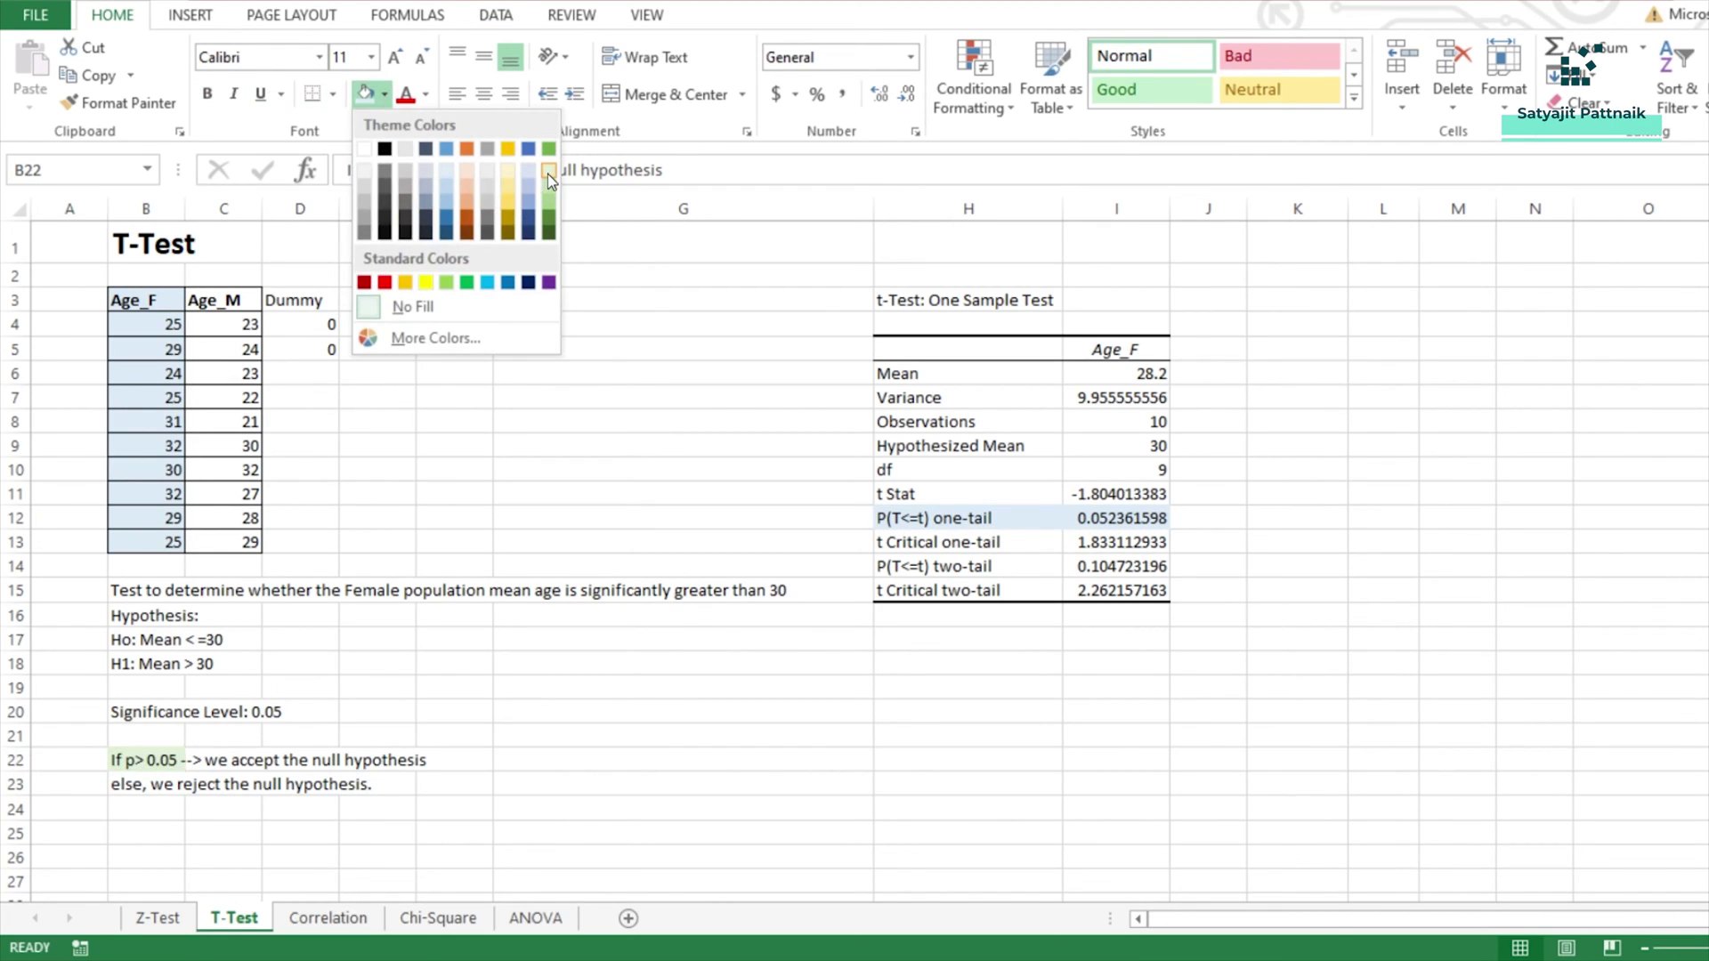
left_click(550, 221)
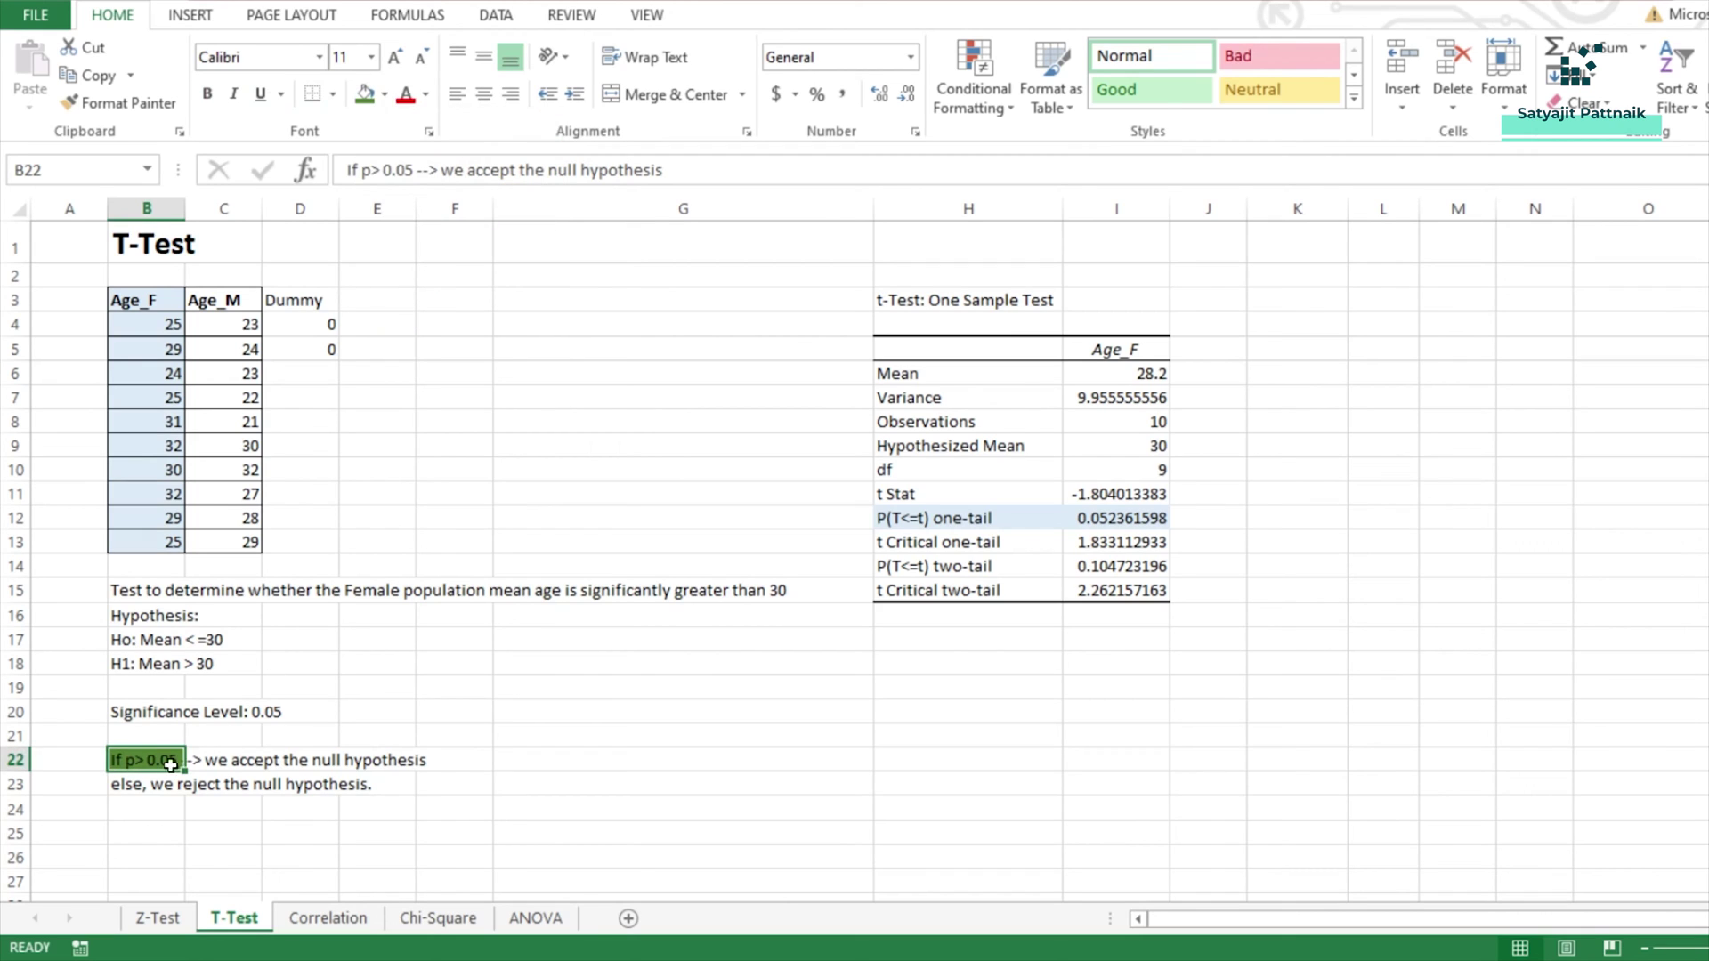
left_click_drag(161, 764, 369, 762)
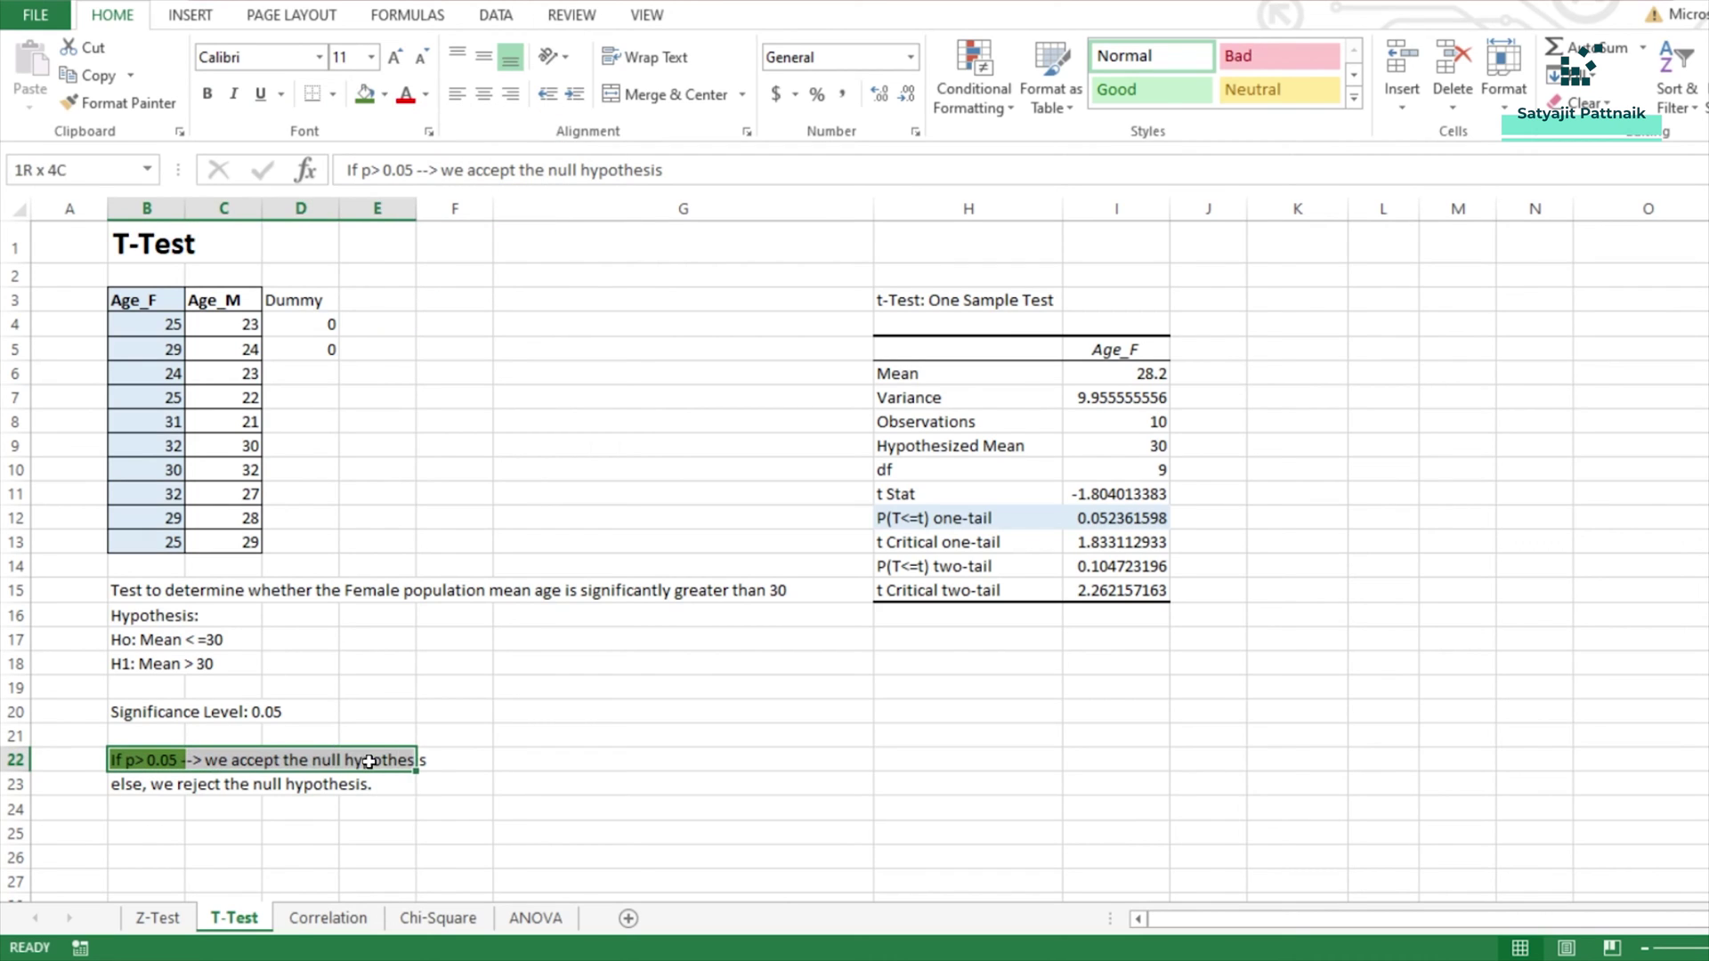
left_click(365, 94)
left_click(423, 693)
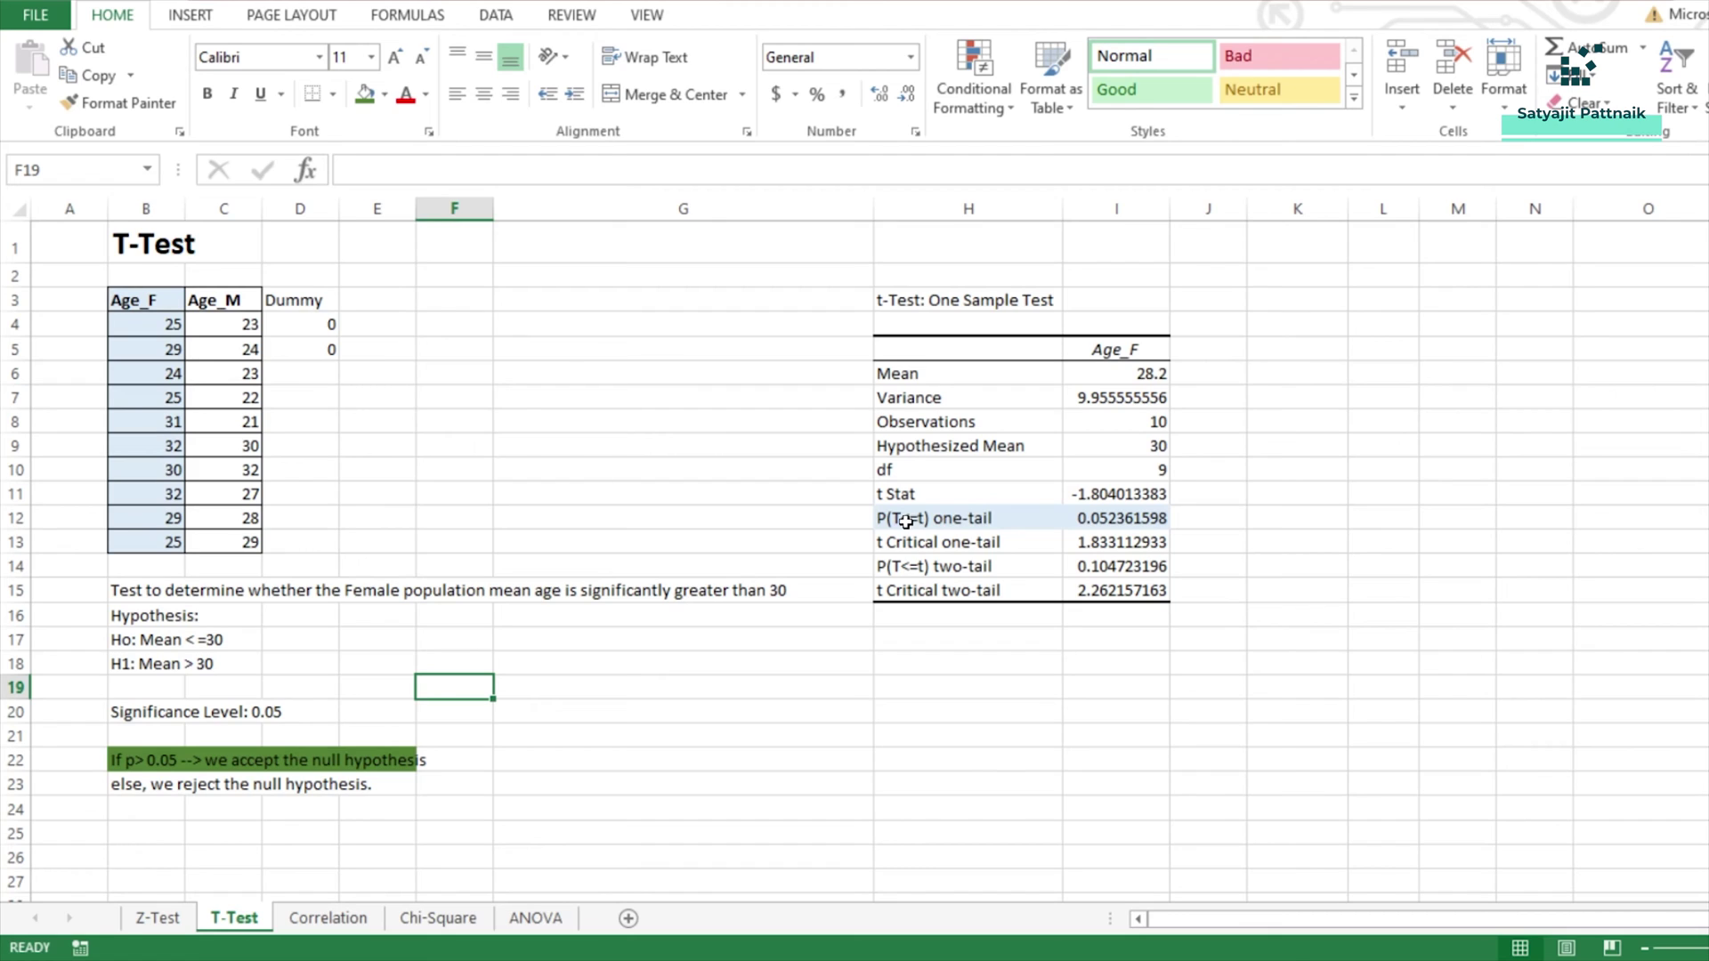
Step: Enter 'Ho: There is no significant difference between the mean age of Male & Female' in G17
left_click_drag(131, 300, 255, 531)
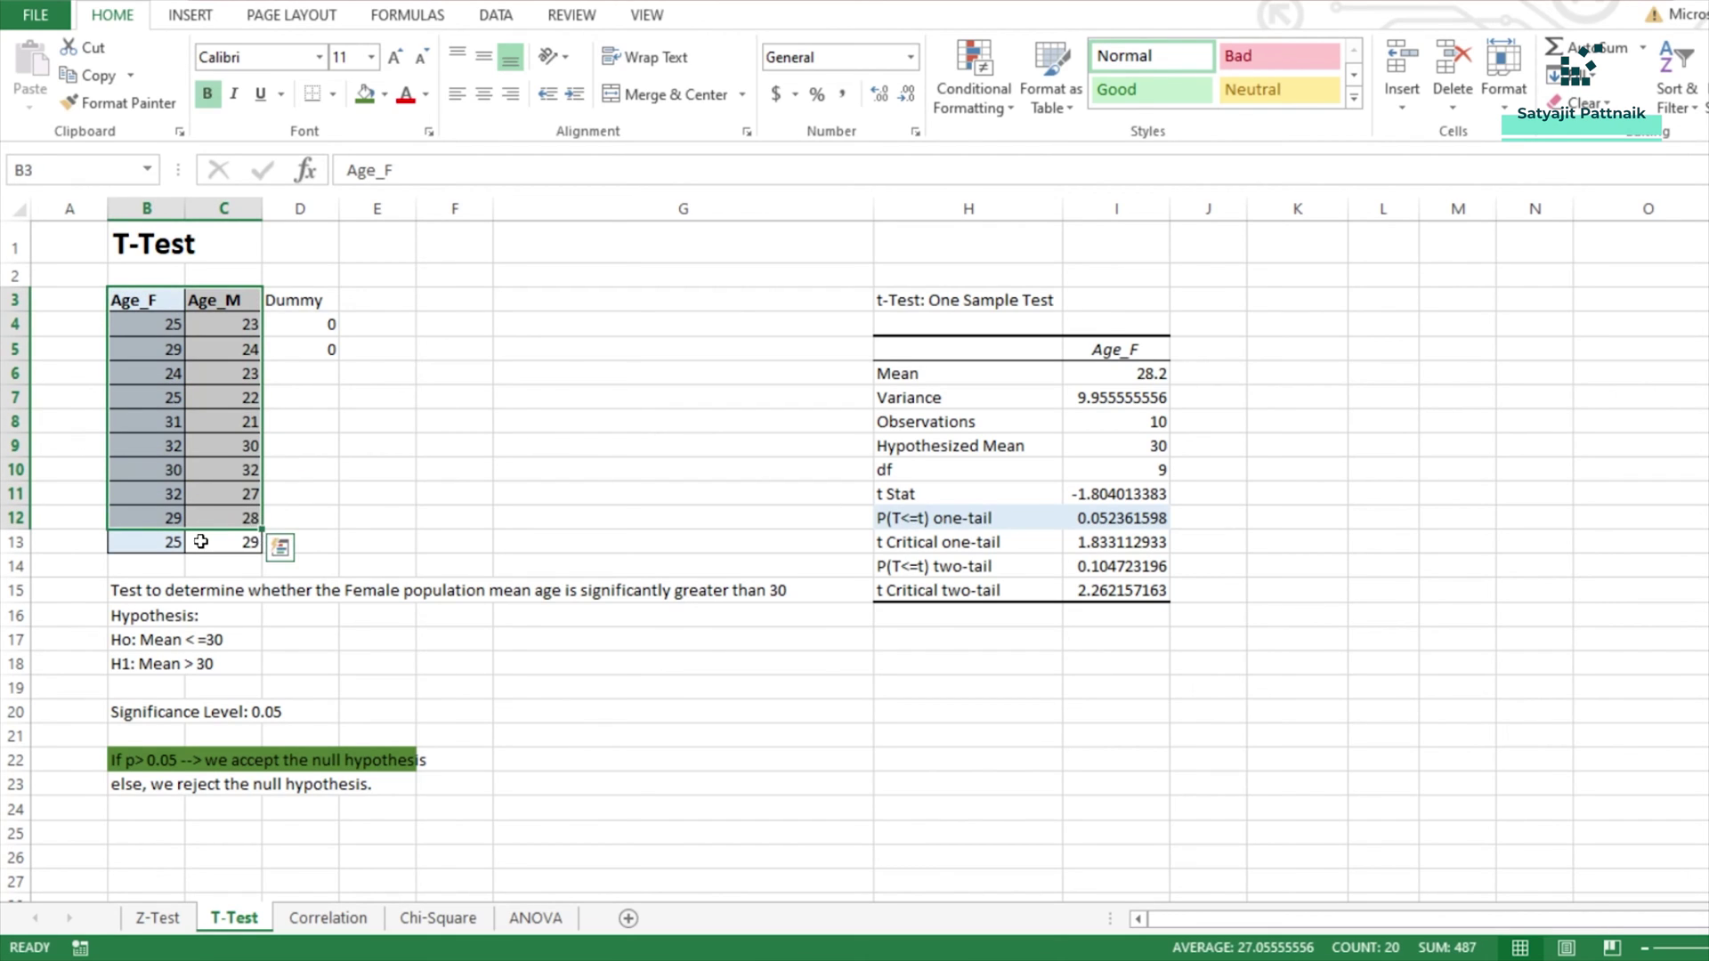
left_click(213, 540)
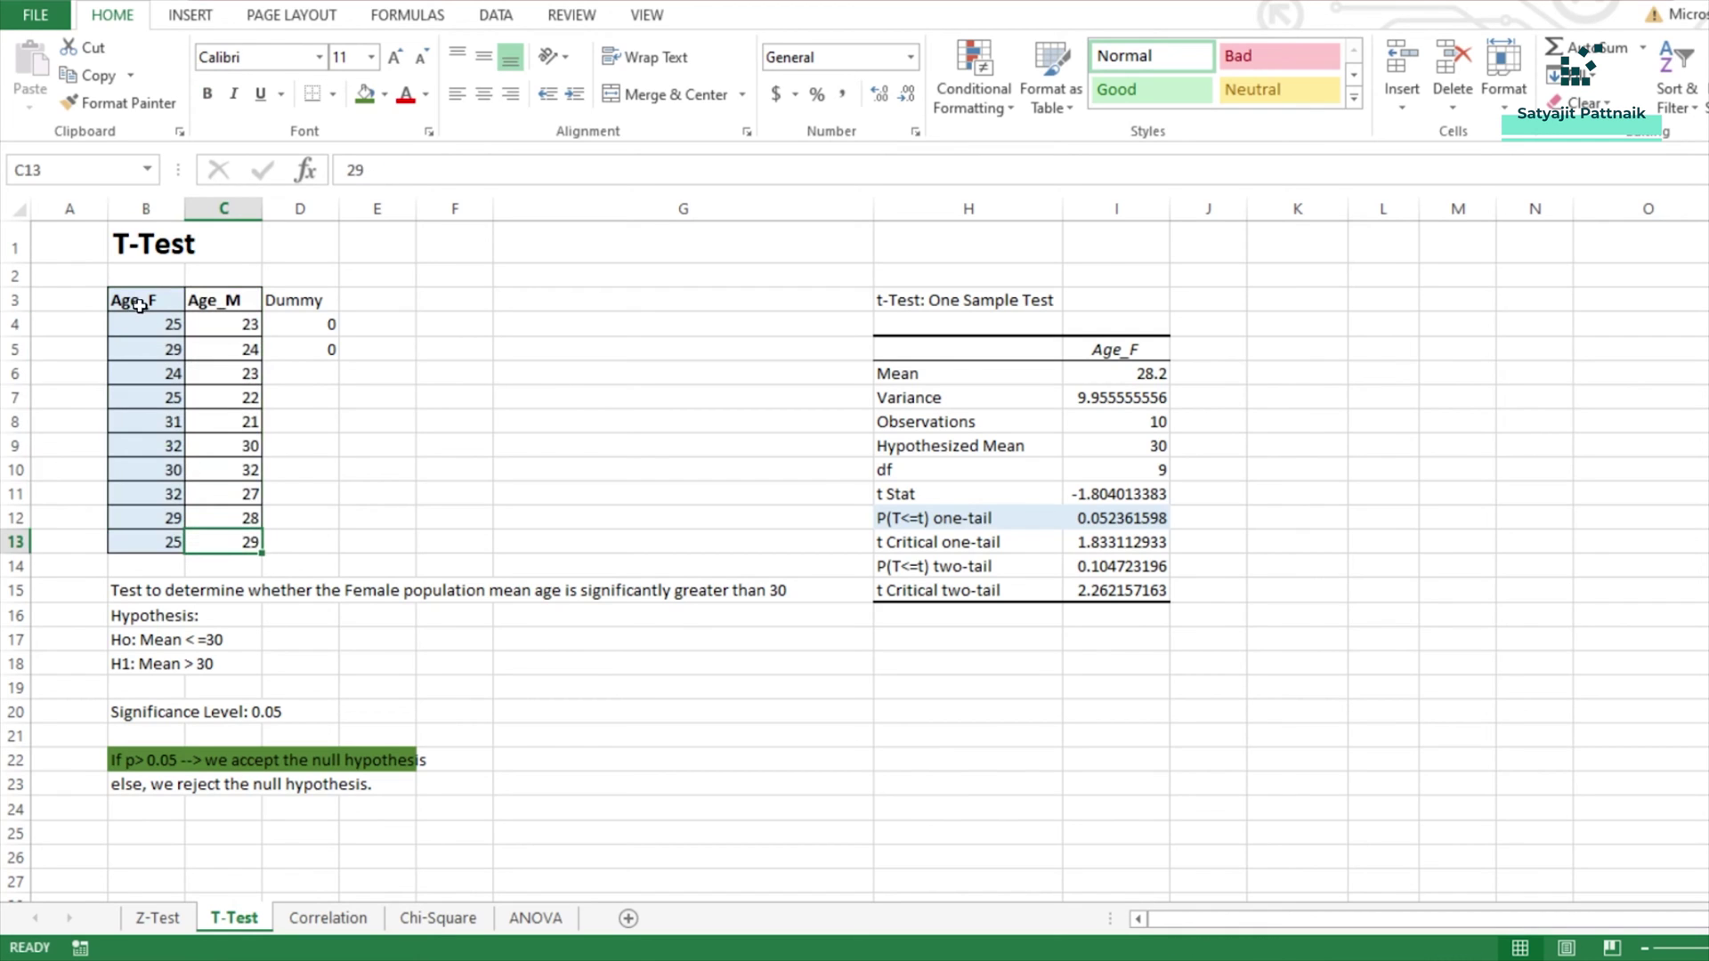
left_click_drag(140, 303, 250, 541)
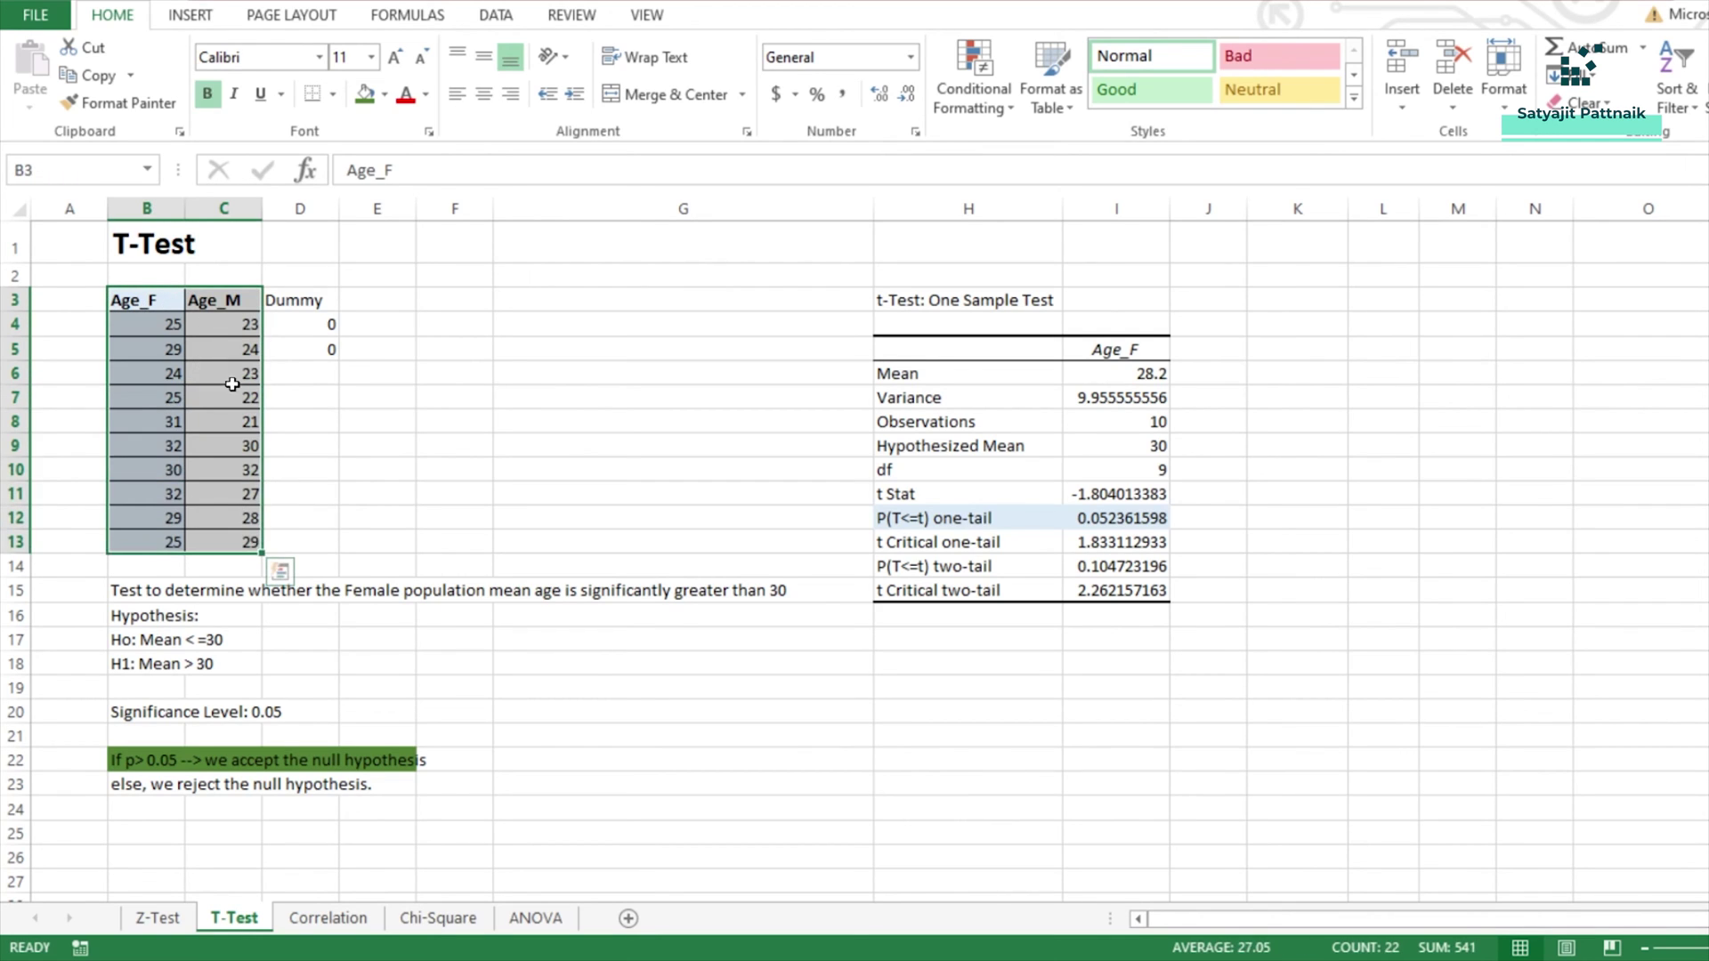
left_click(633, 640)
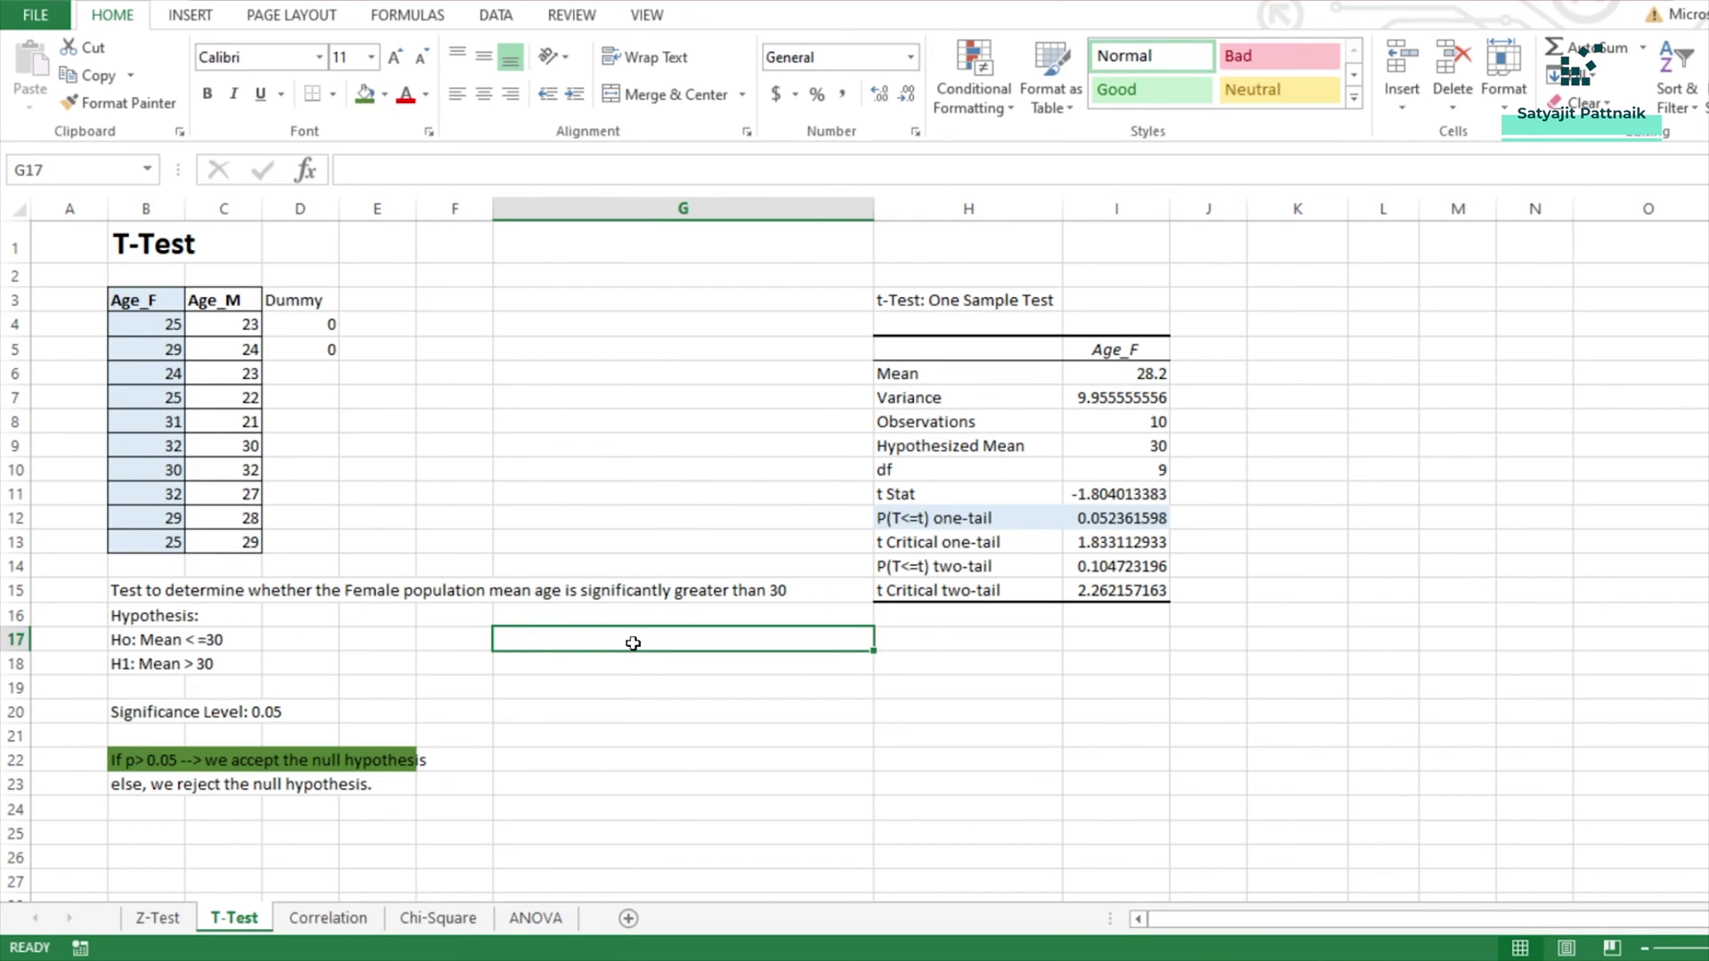
type("Ho:")
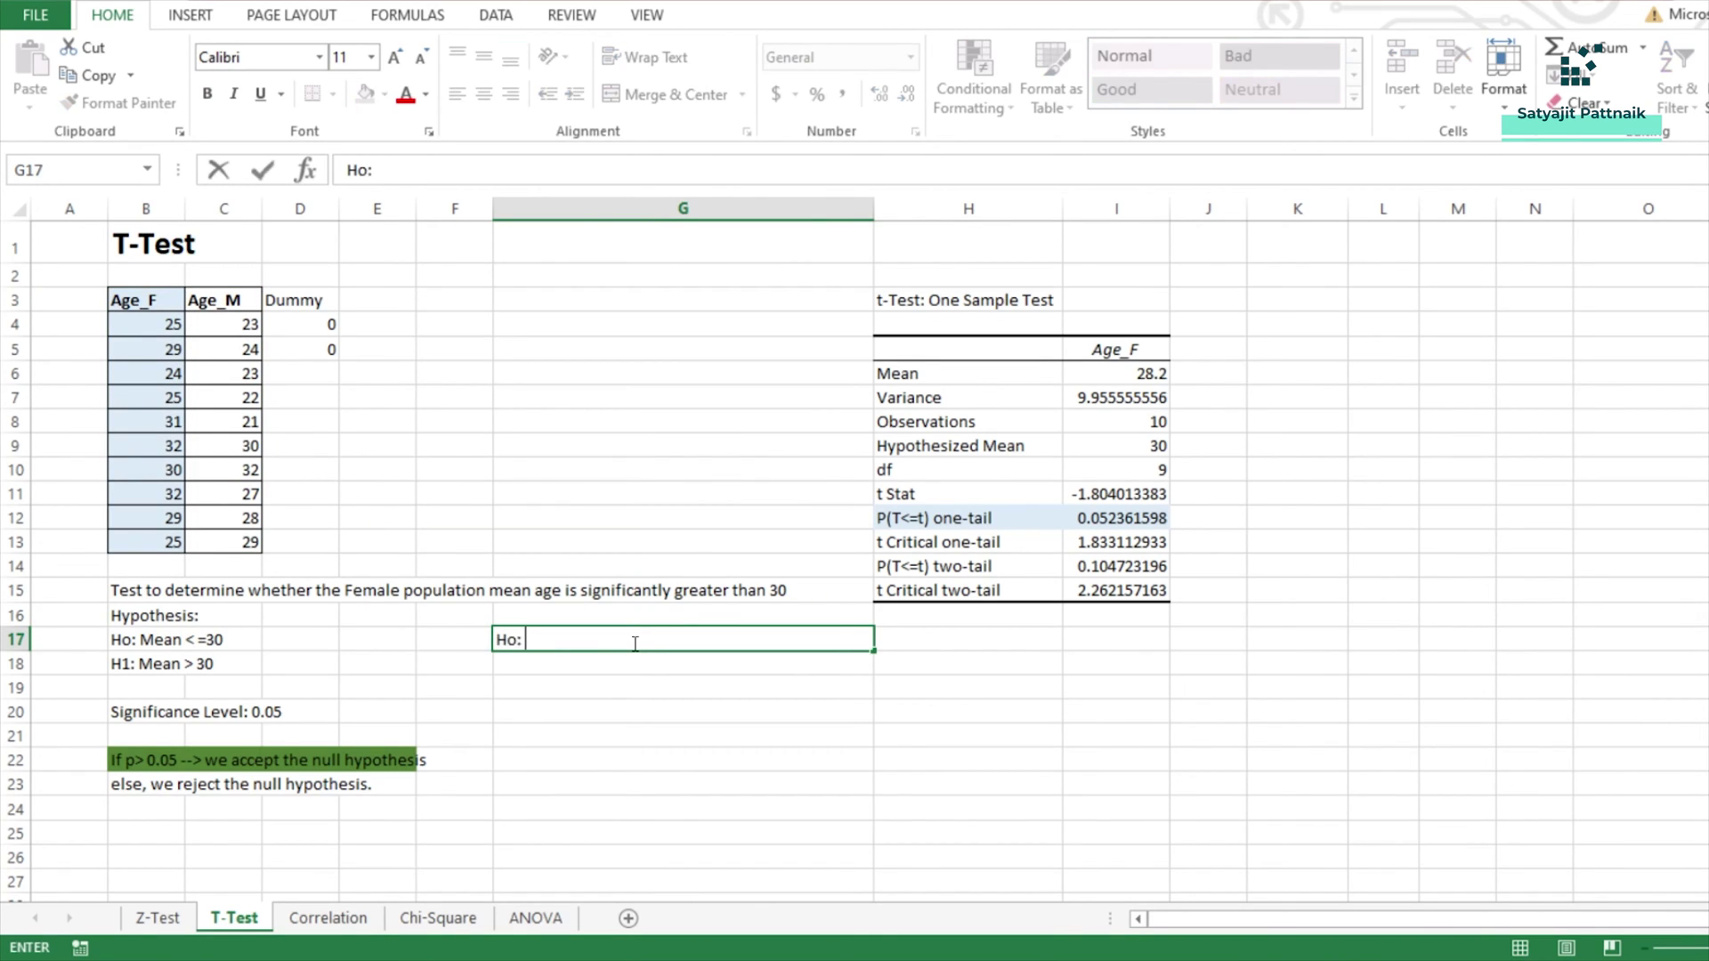
type(" There is no signifi")
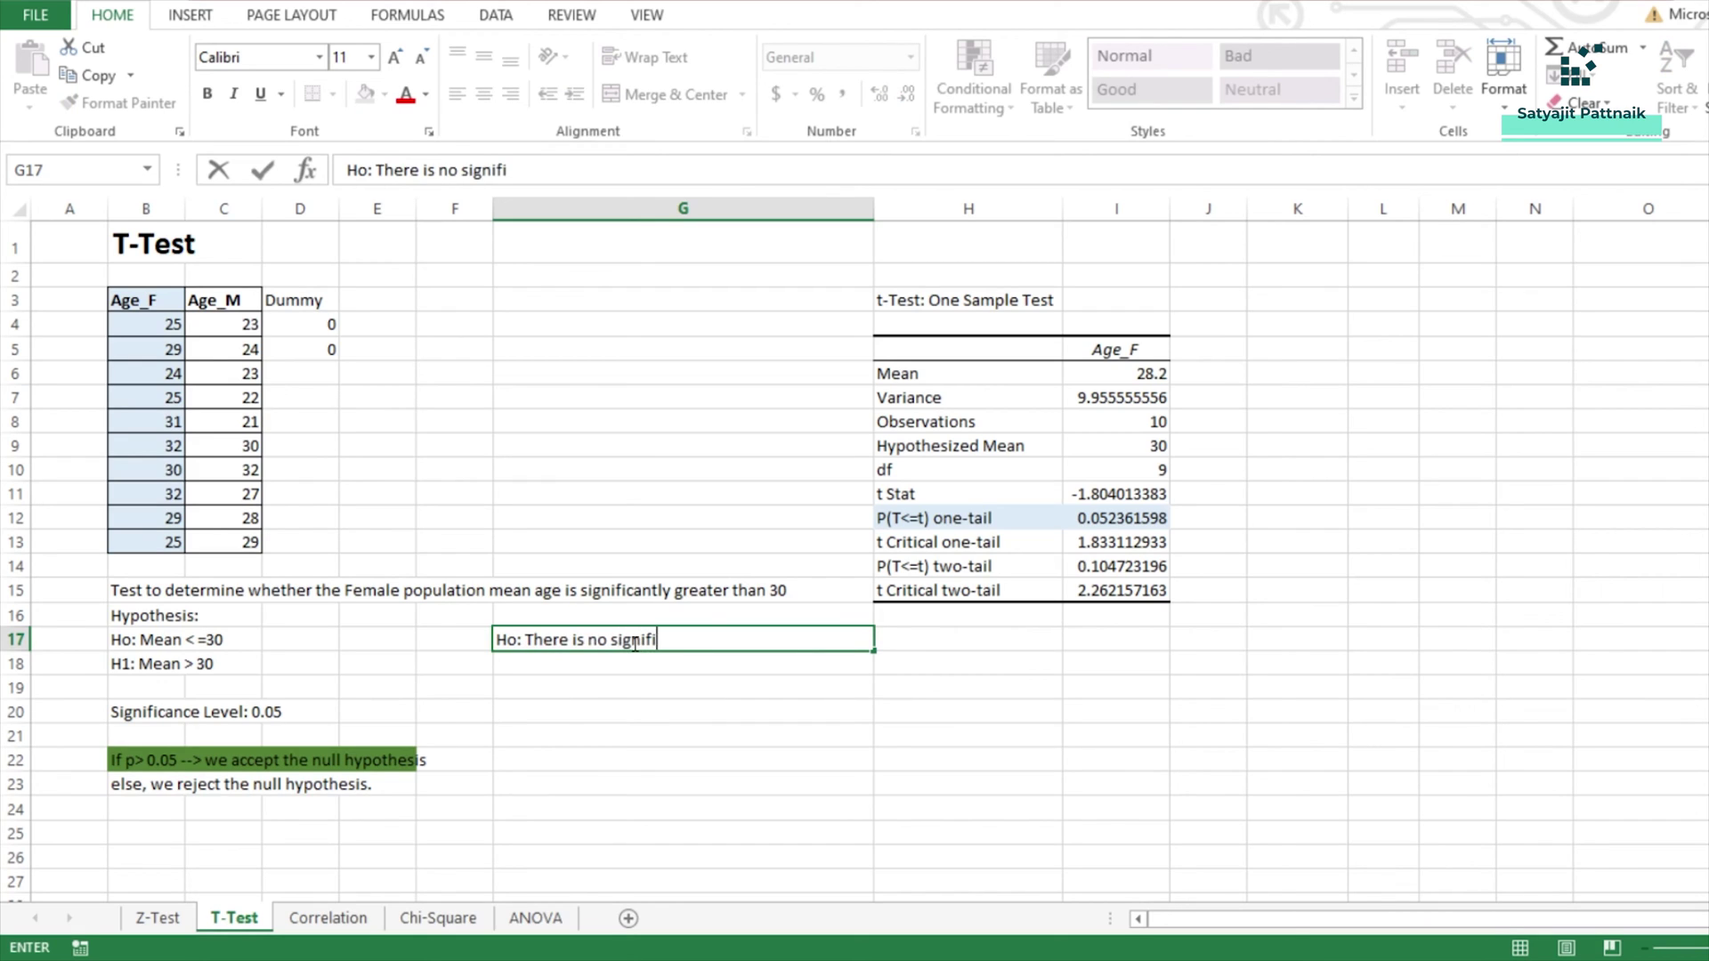
type("cant difference")
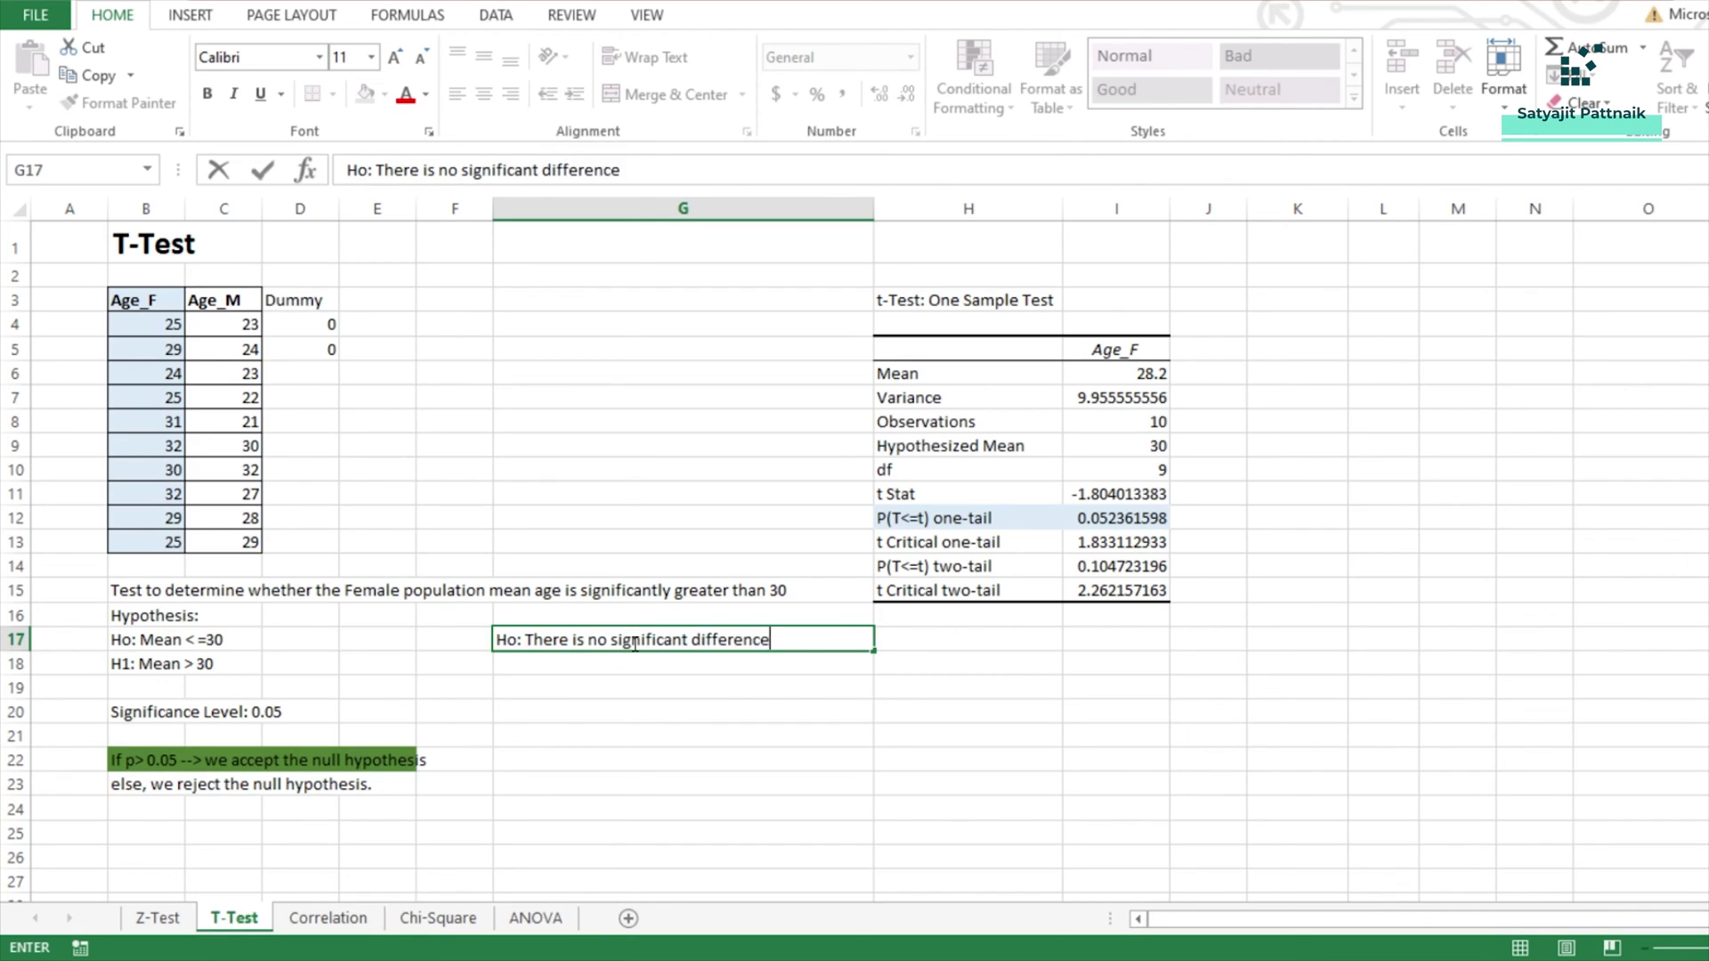
type(" between the mea")
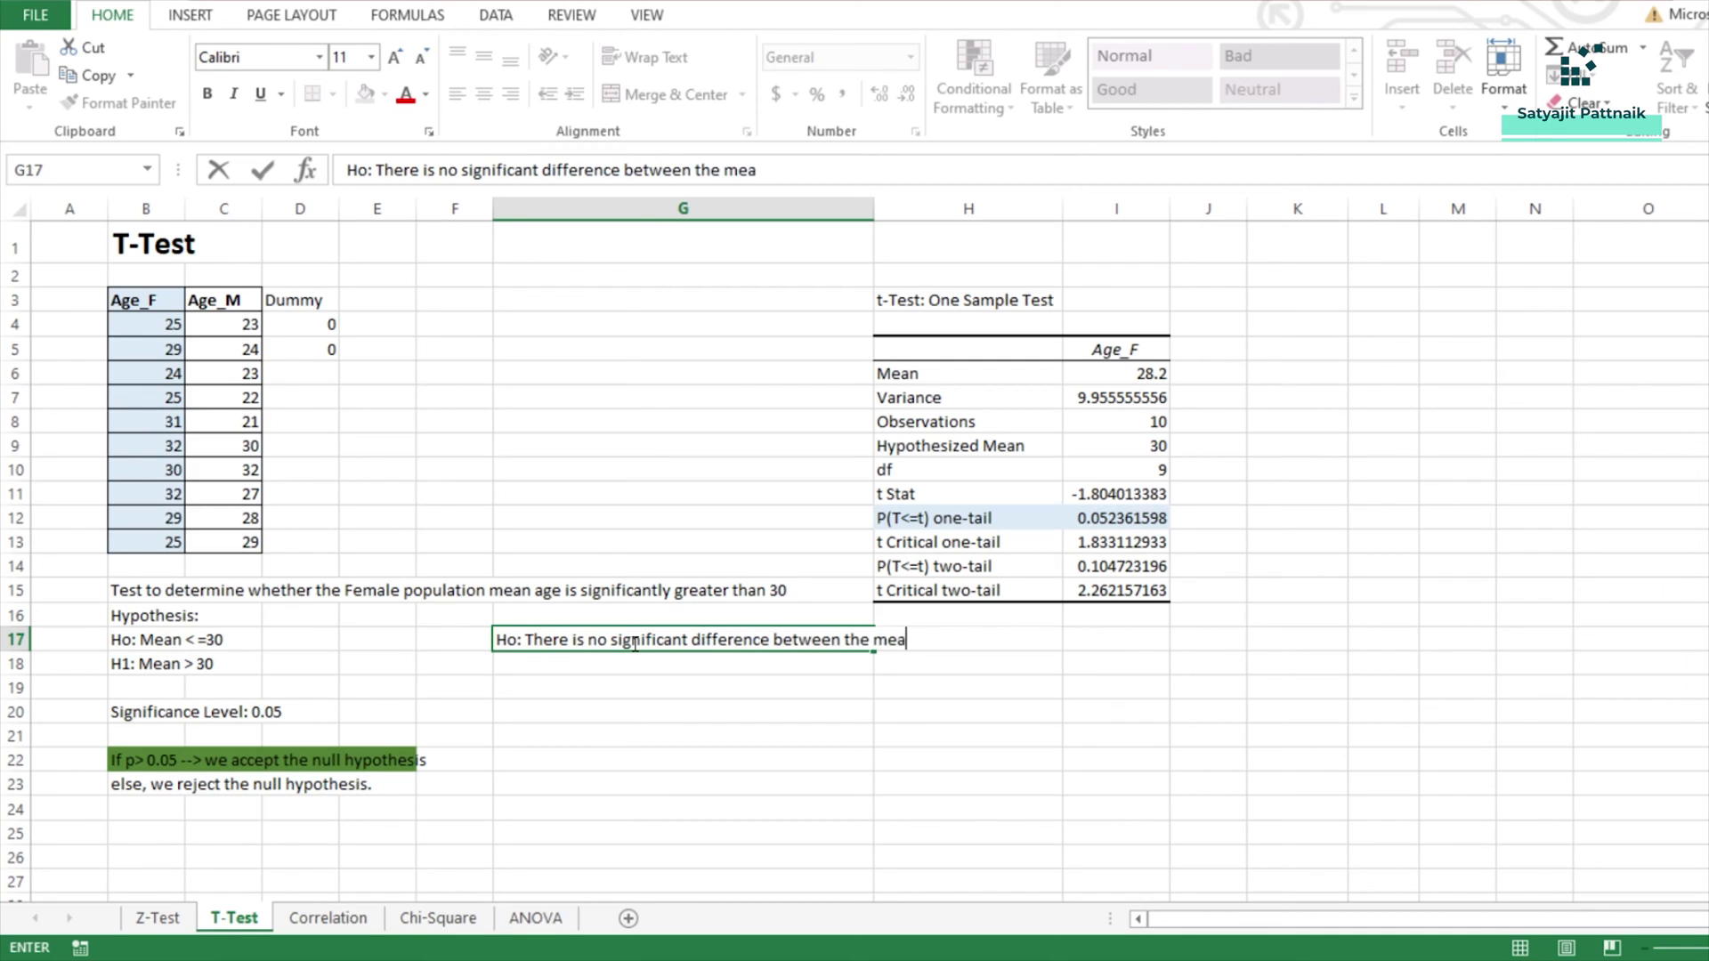
type("n age of Male & Female")
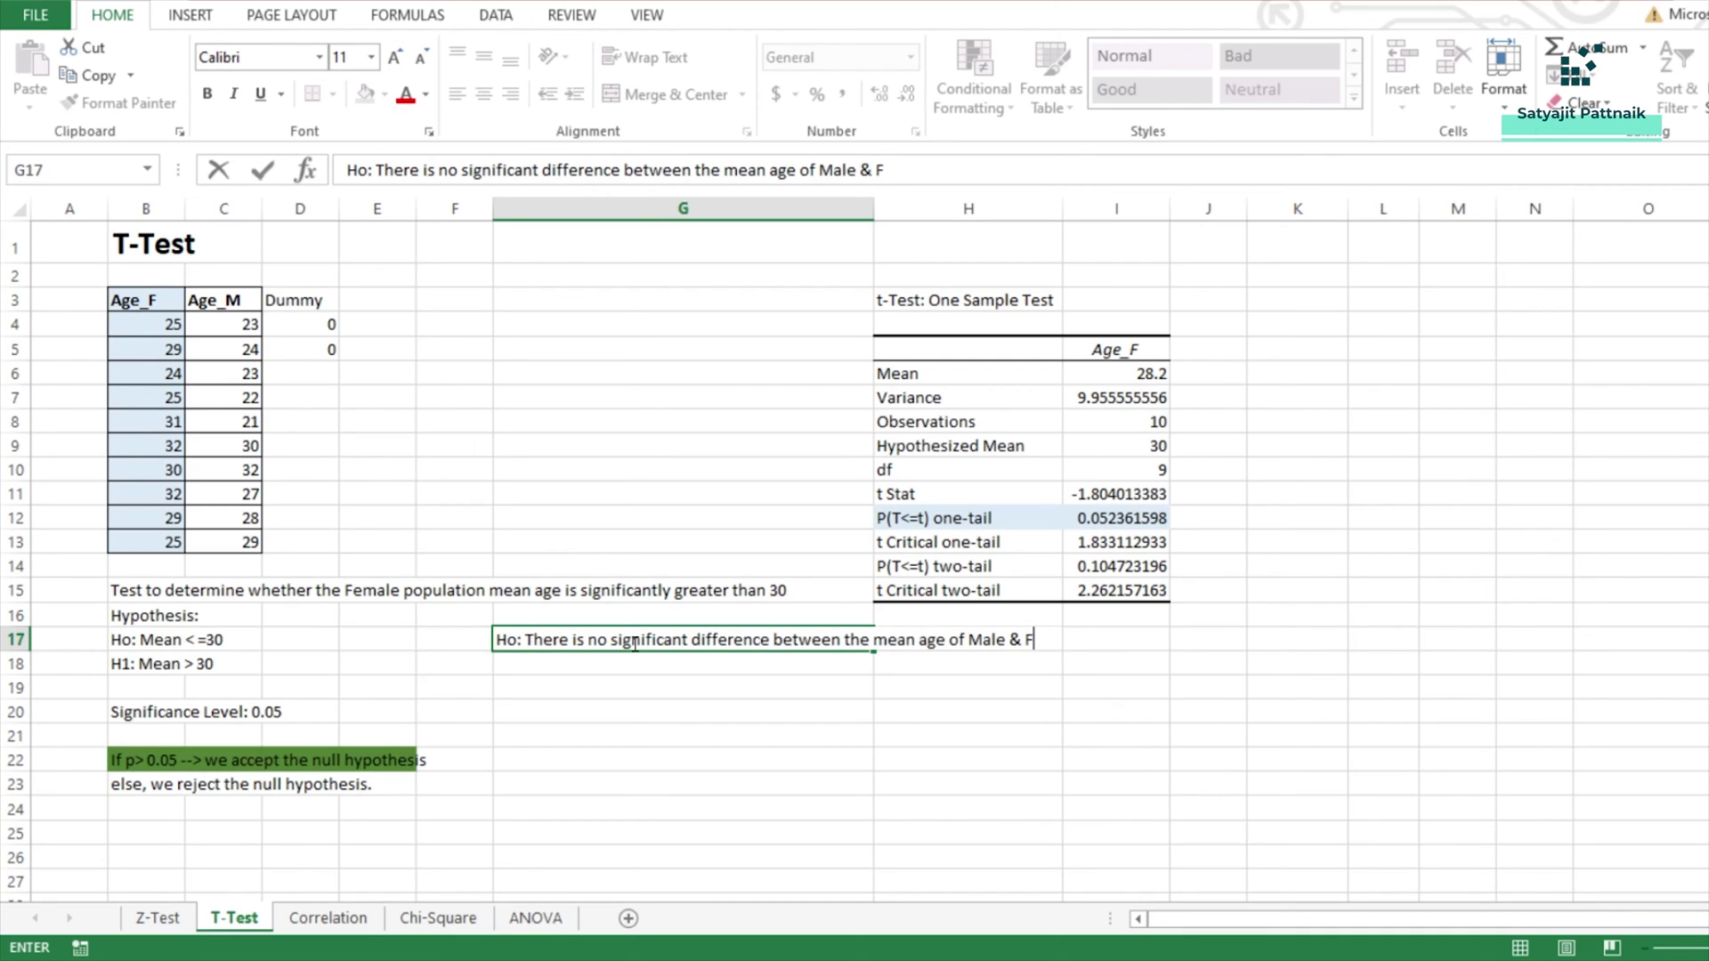
key("Return")
Step: Enter 'H1: There is a significant difference between the mean age of Male & Female' in G18
type("H1")
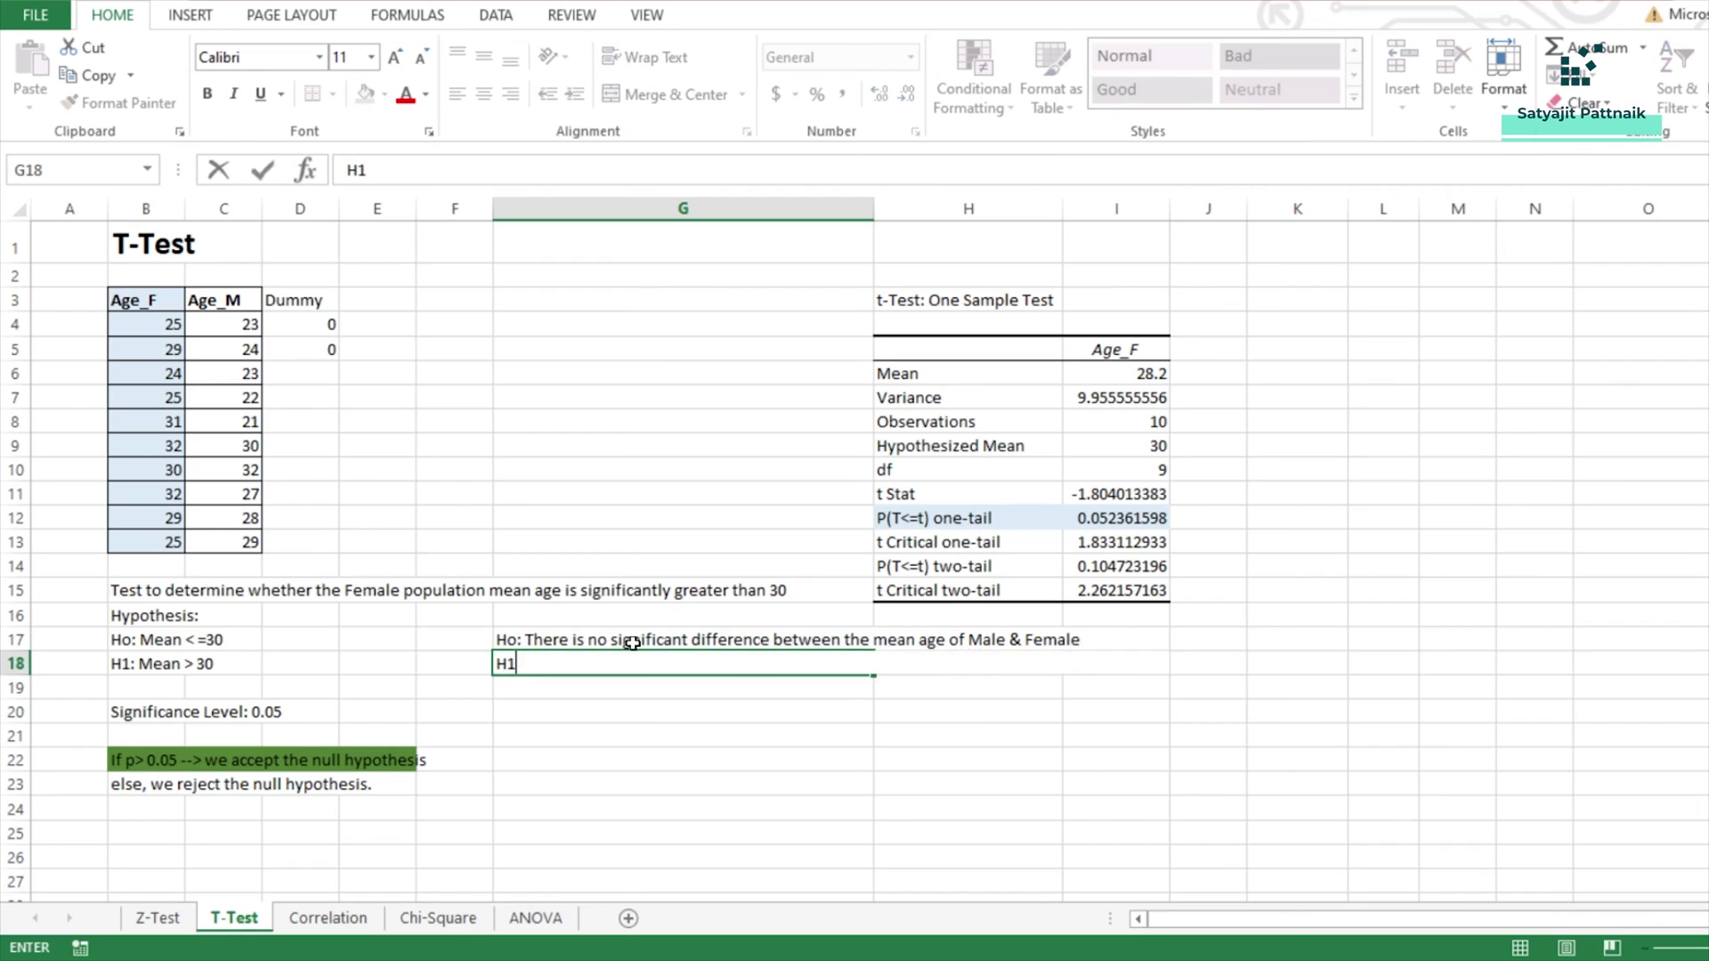
type(": THere")
key("BackSpace")
key("BackSpace")
key("BackSpace")
type("here is a signif")
key("BackSpace")
type("gnifi")
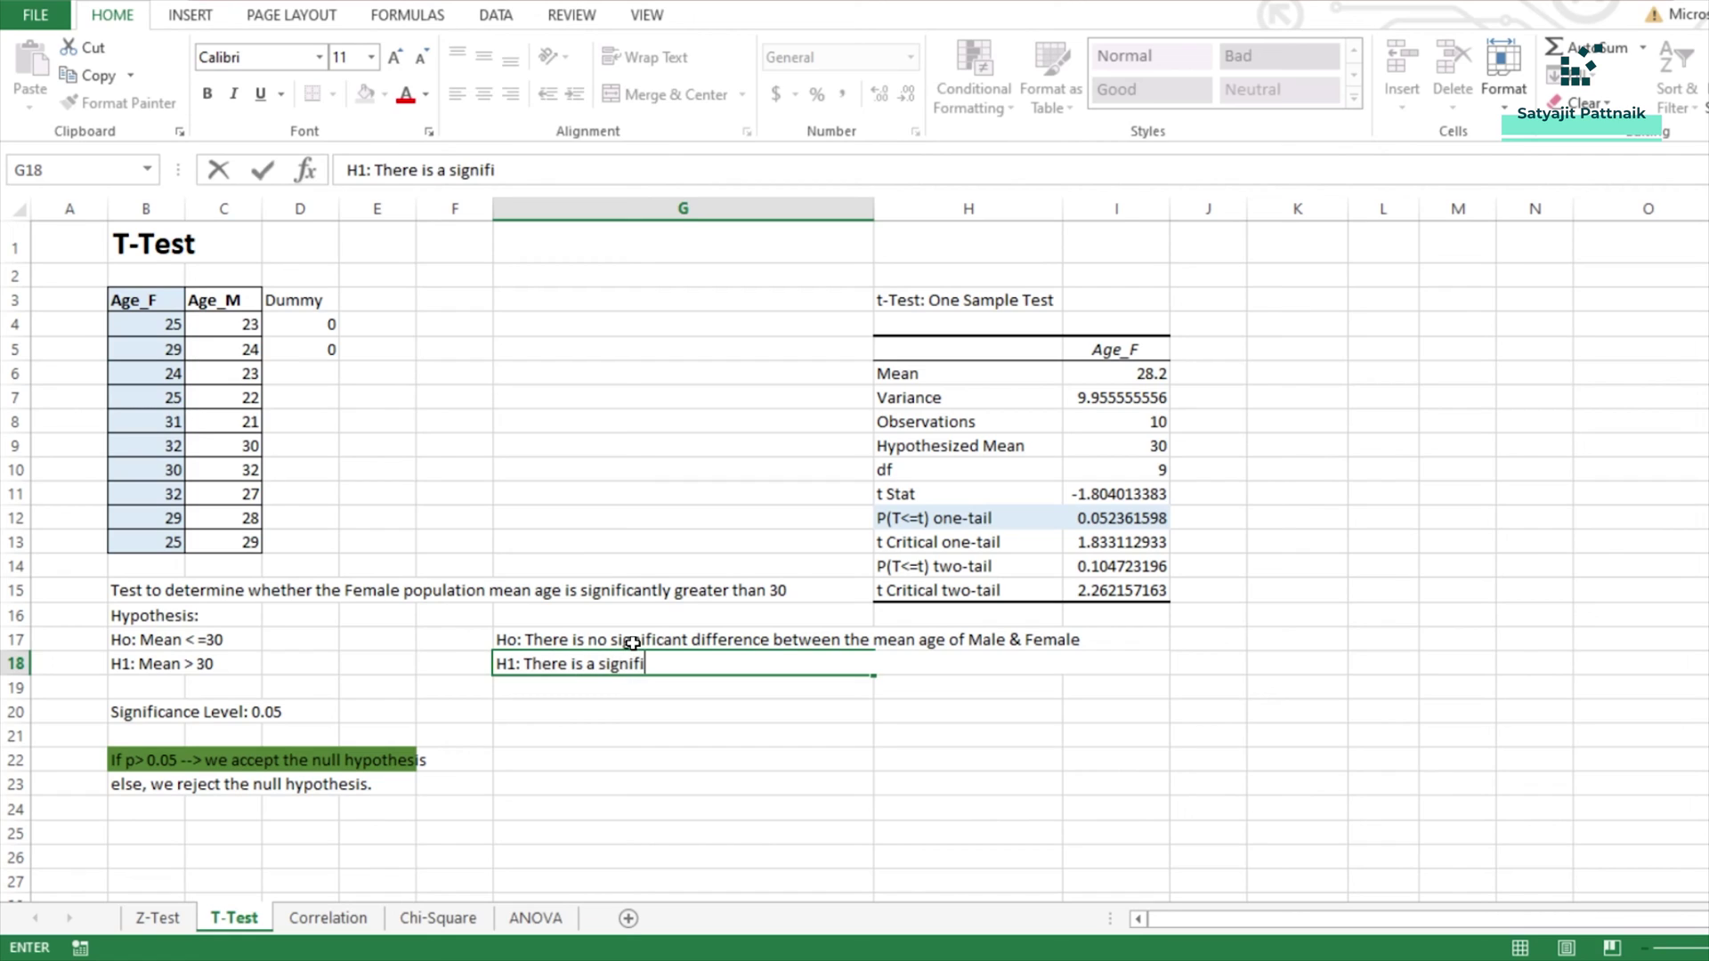
type("cant difference b")
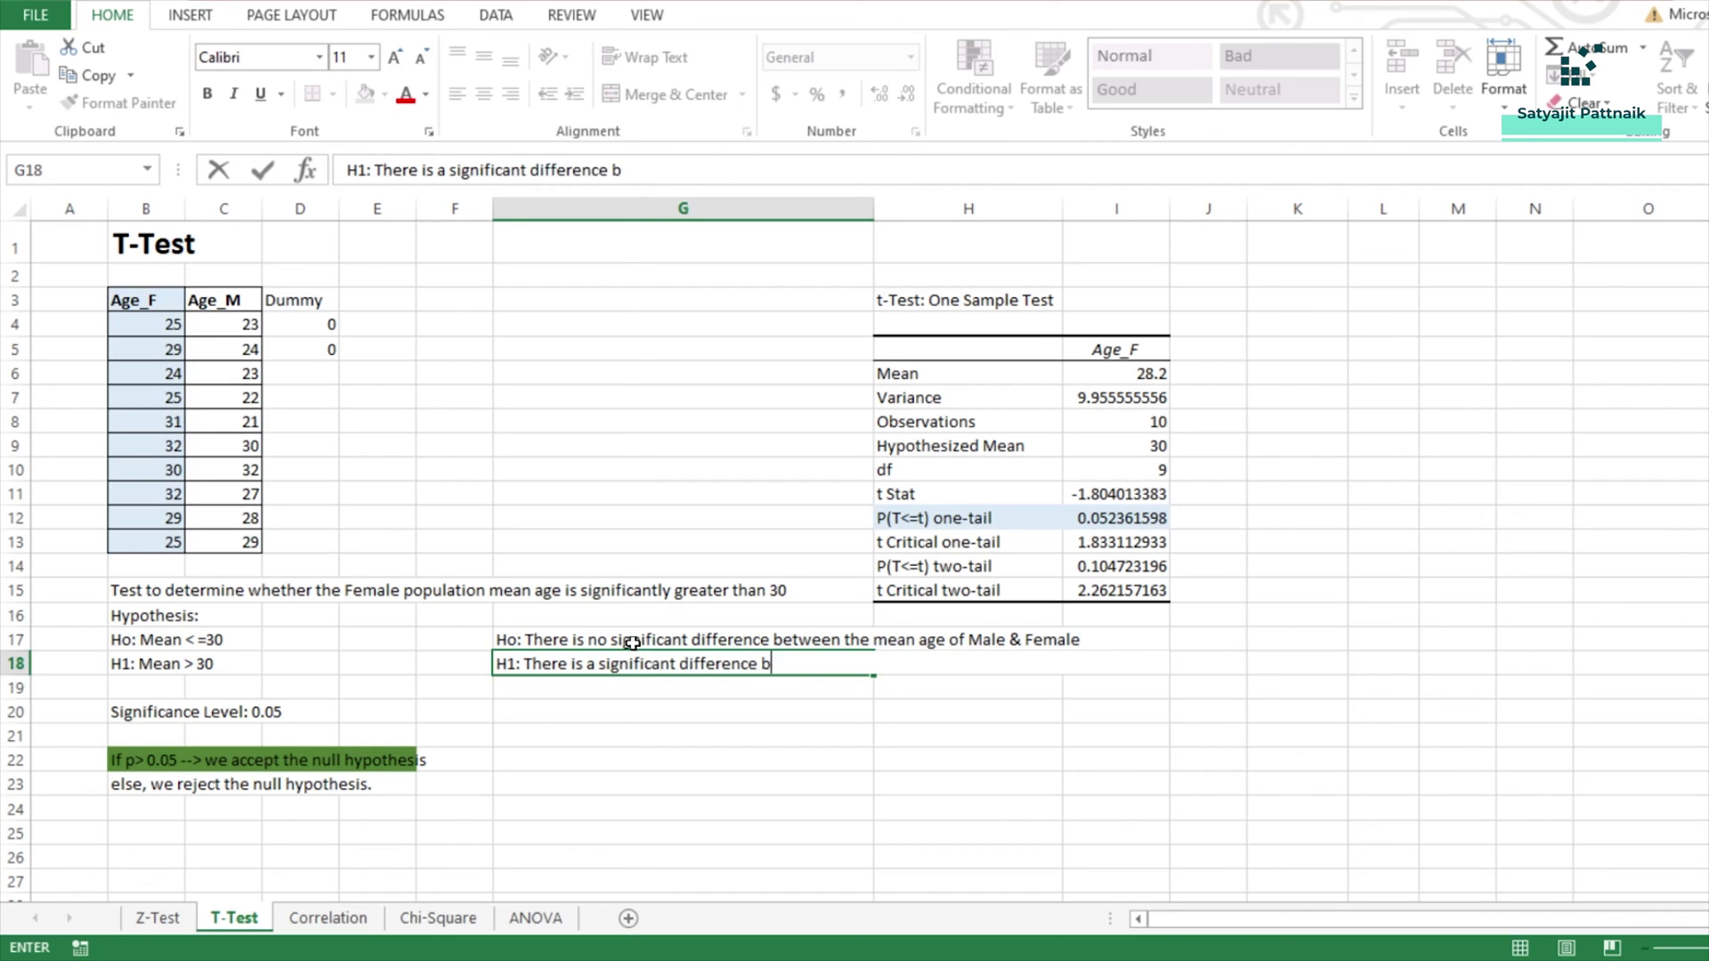
type("etween the mean age of Male & ")
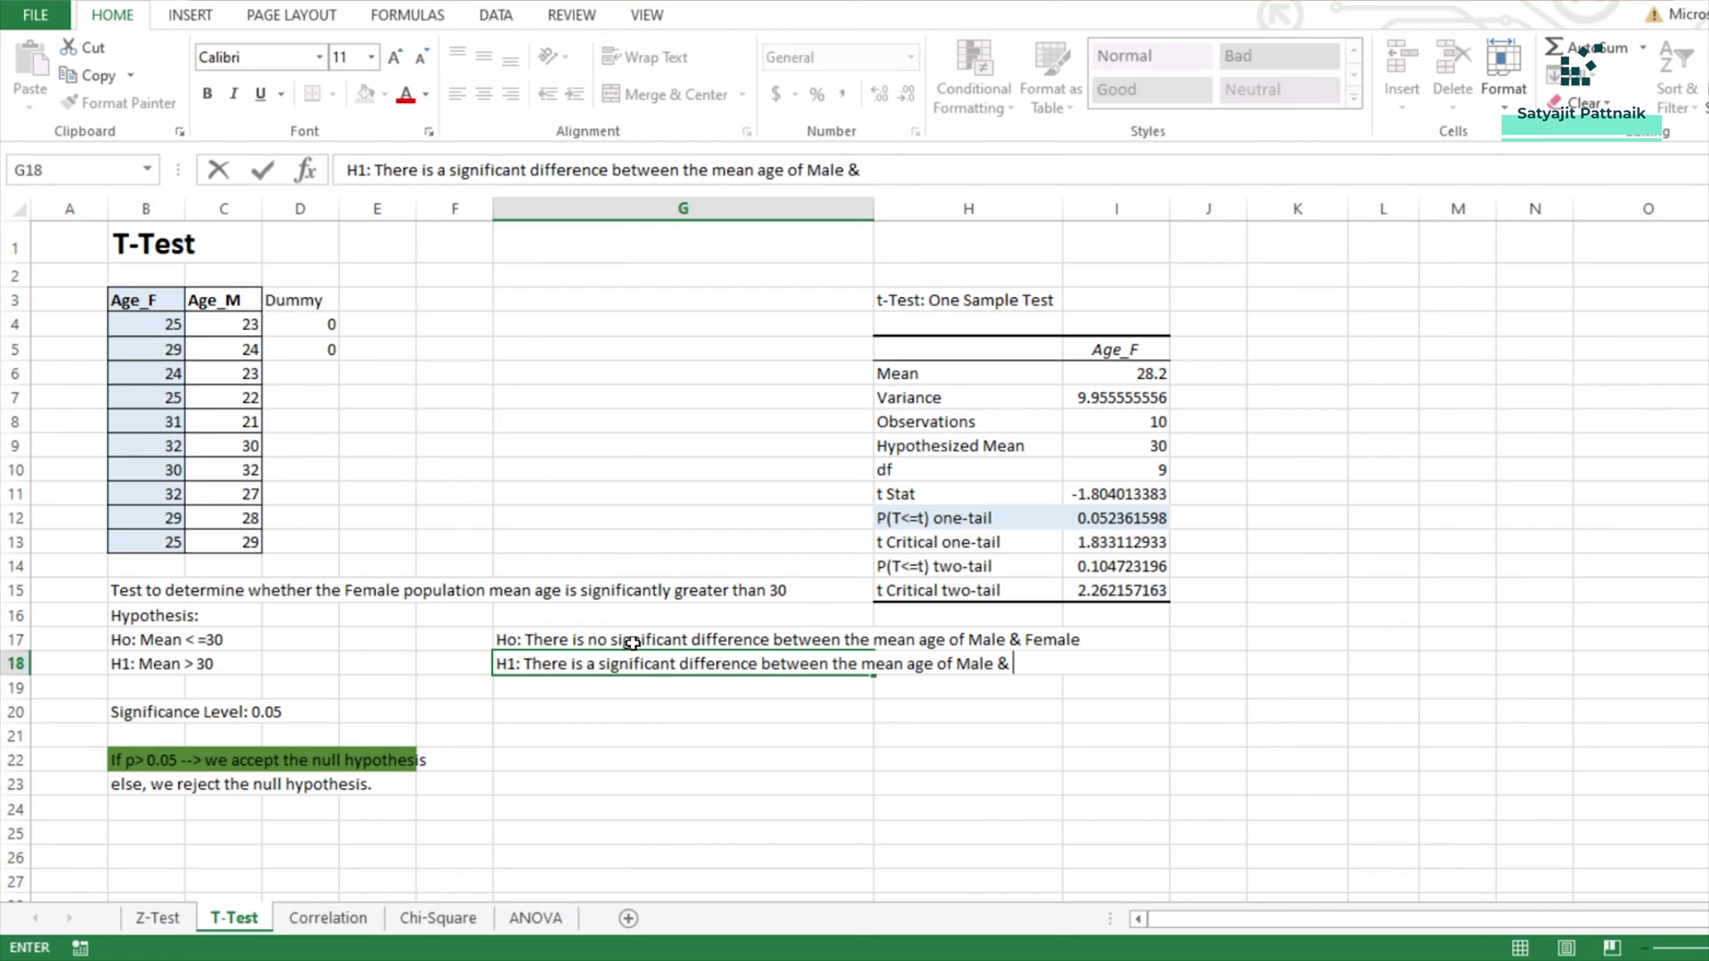
type("Female")
key("Return")
key("Up")
key("Up")
Step: Copy the two hypothesis lines into L1, then into K1:K2
left_click(641, 659, "shift")
key("ctrl+c")
left_click(1385, 243)
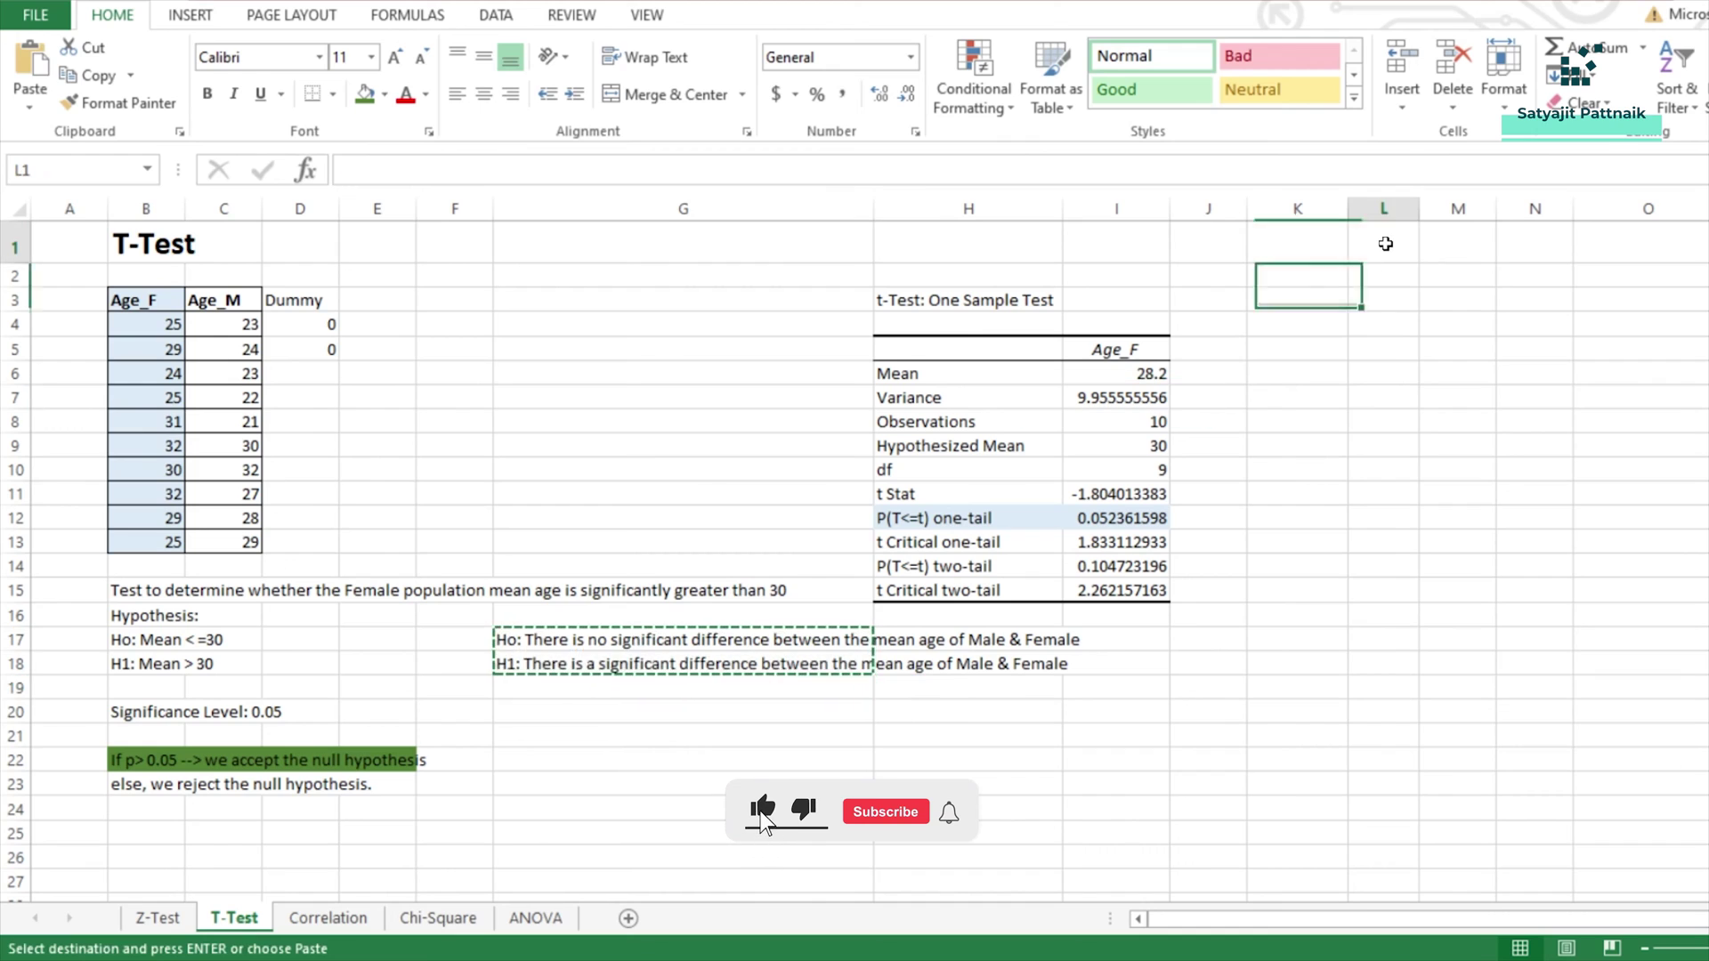
key("ctrl+v")
key("ctrl+q")
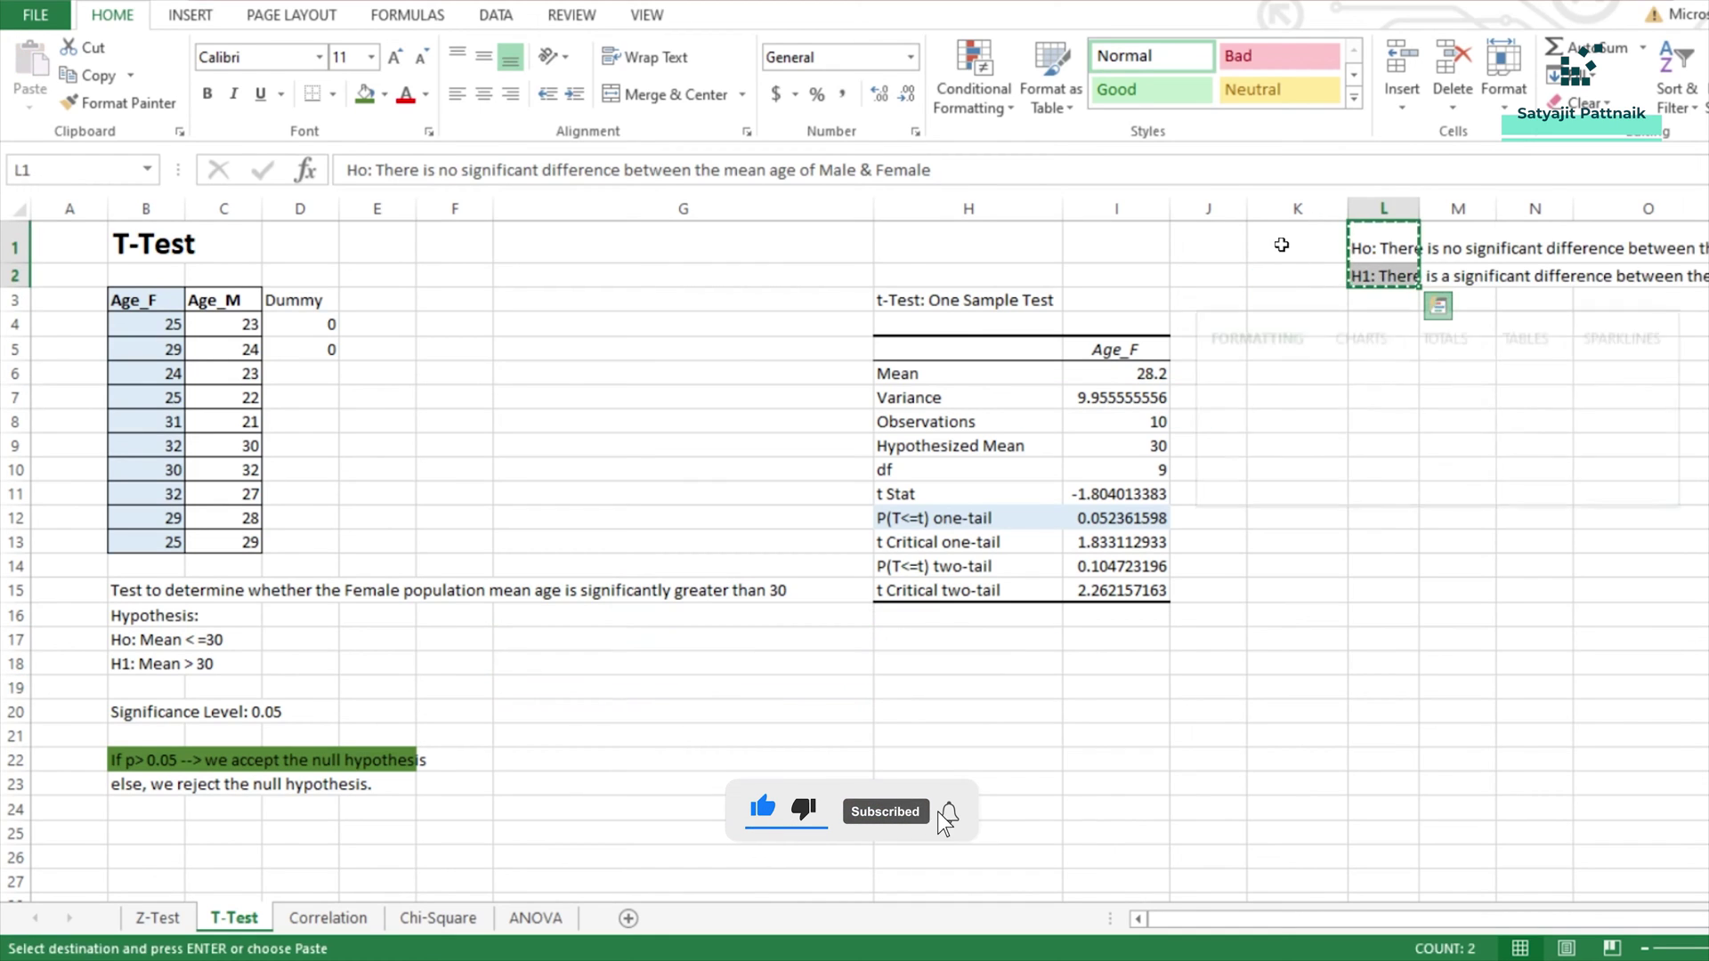
left_click(1282, 244)
key("ctrl+v")
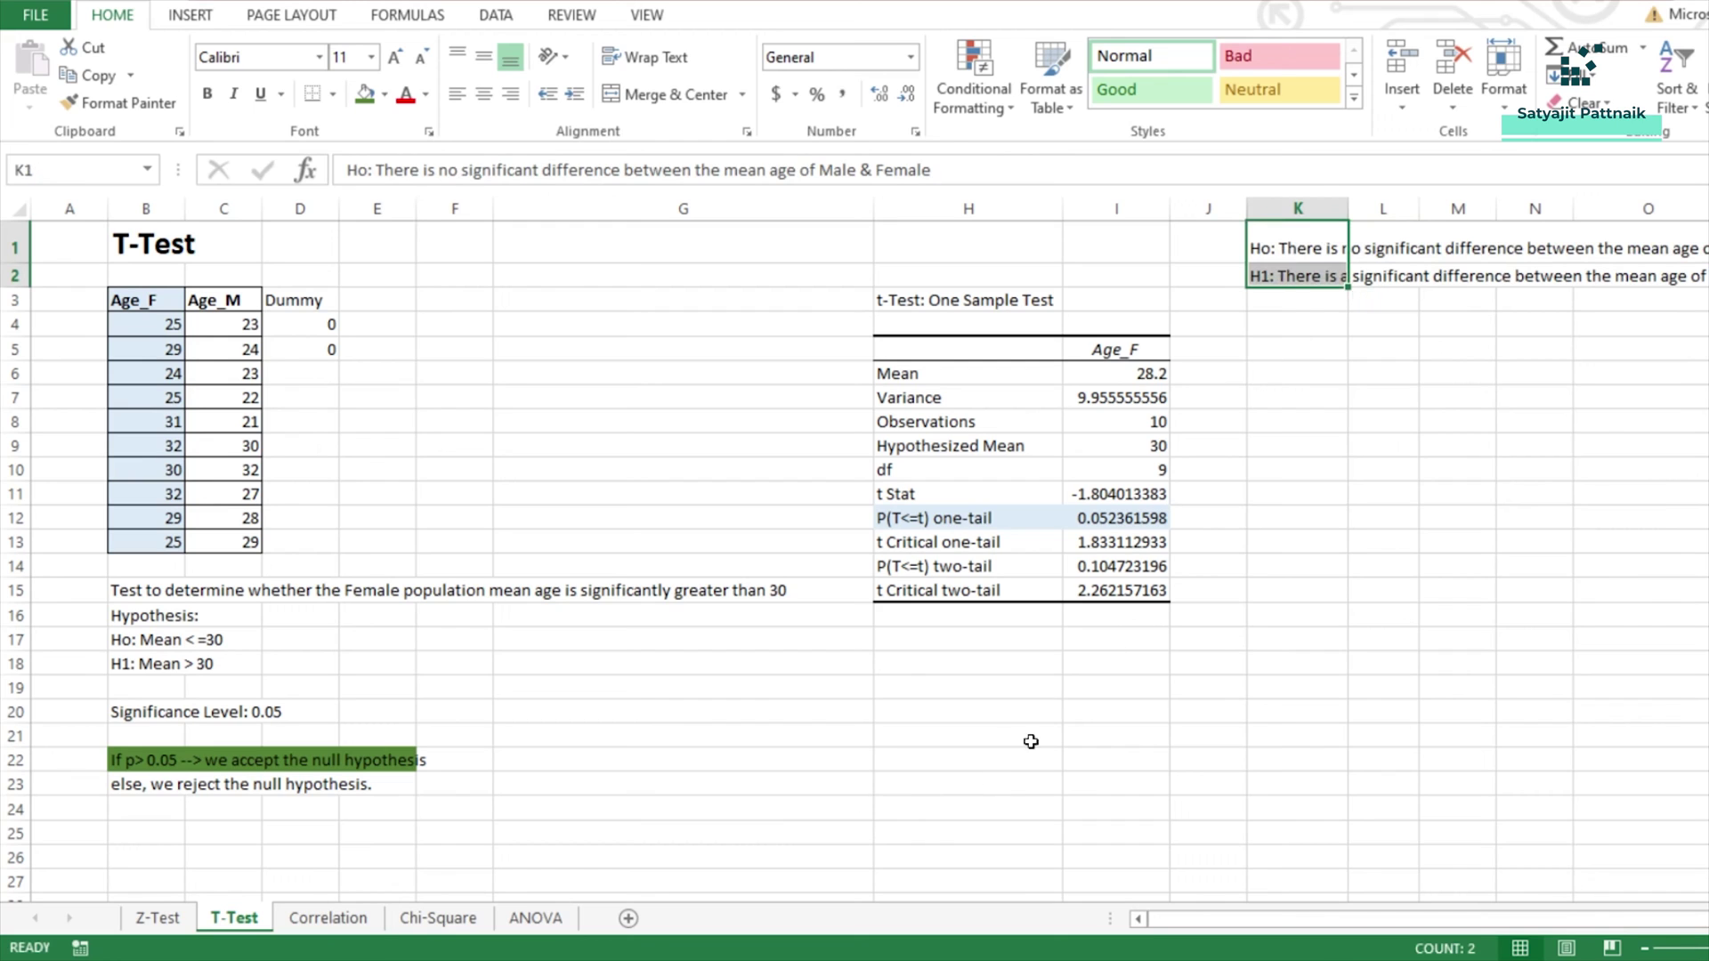
mouse_move(1197, 919)
left_mouse_down()
mouse_move(1179, 919)
mouse_move(1197, 919)
left_mouse_up()
Step: Move the hypotheses back to G17:G18 and copy the 'Hypothesis:' heading from B16 to G16
key("ctrl+x")
left_click(552, 641)
key("ctrl+v")
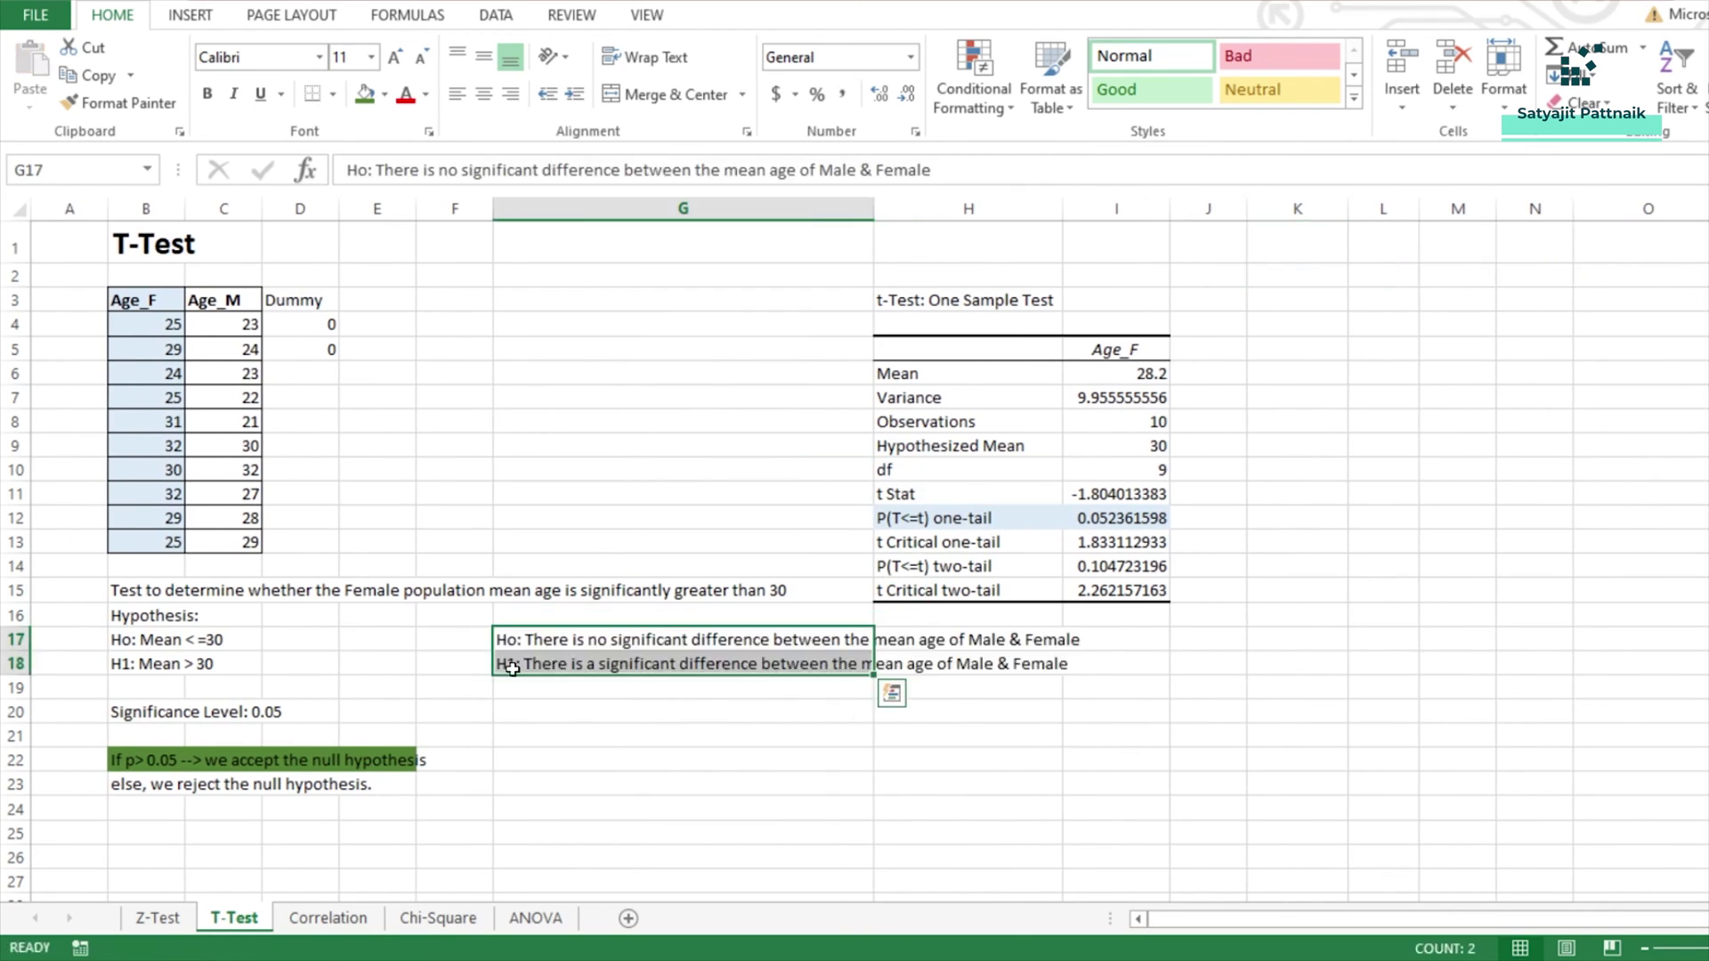
left_click(184, 618)
key("ctrl+c")
left_click(534, 616)
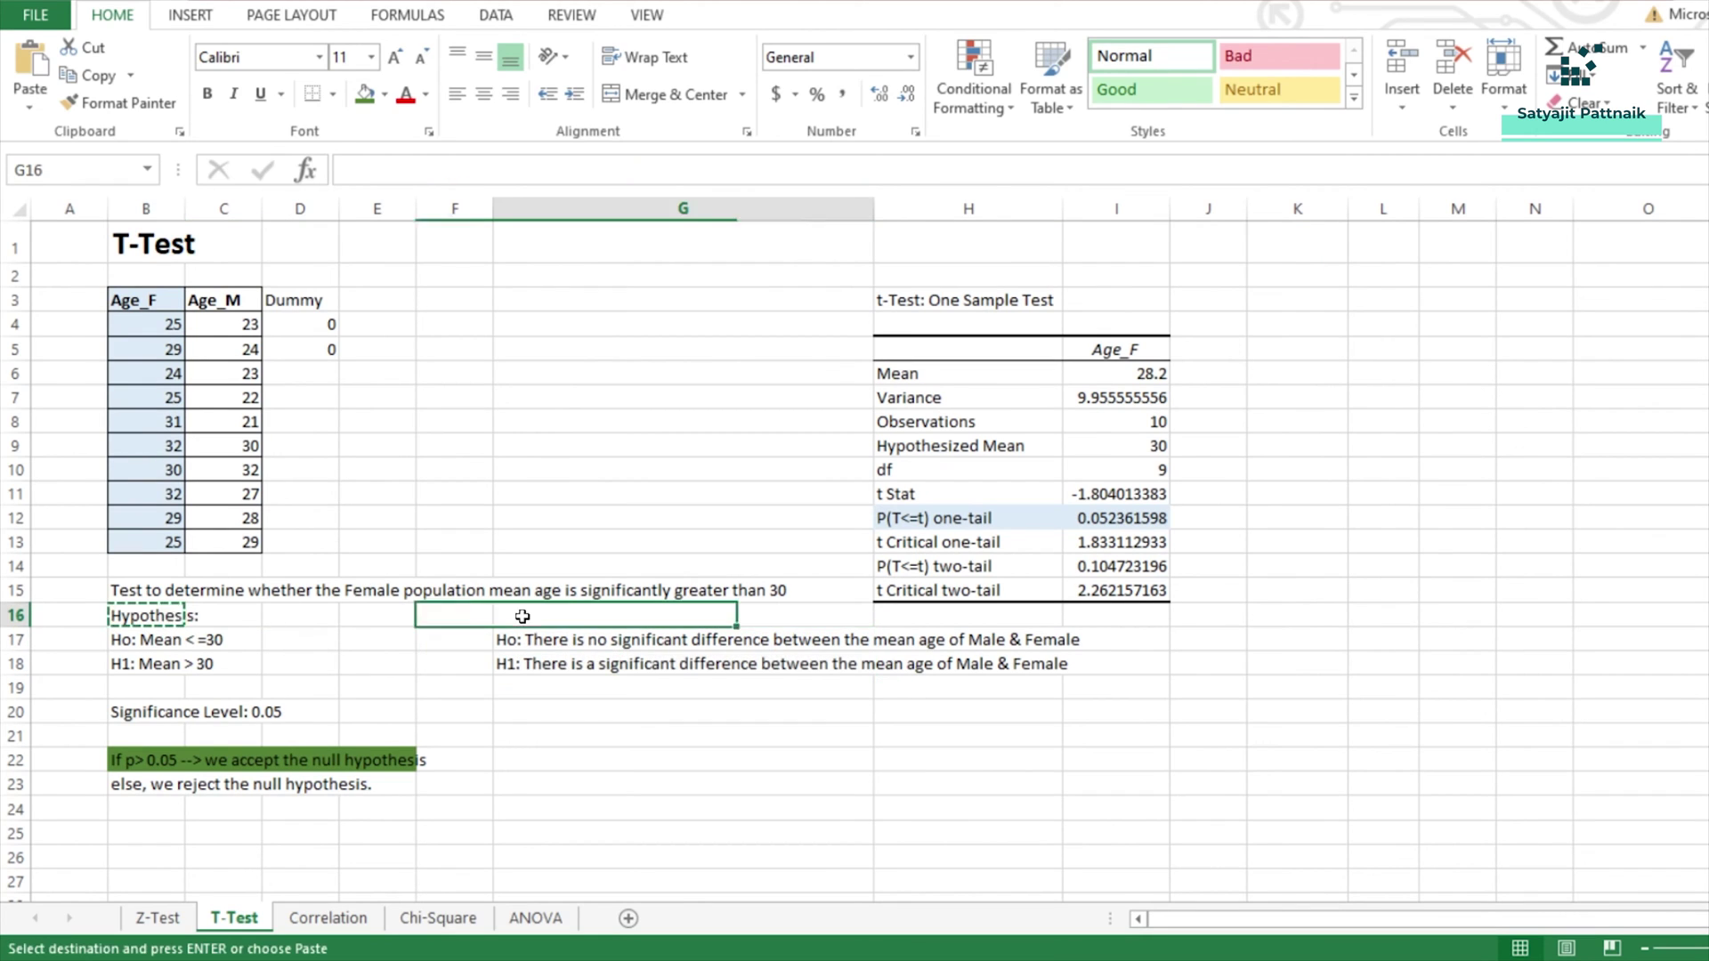
key("ctrl+v")
left_click(527, 643)
Step: Make the 'Hypothesis:' headings in B16 and G16 bold
left_click_drag(199, 615, 165, 666)
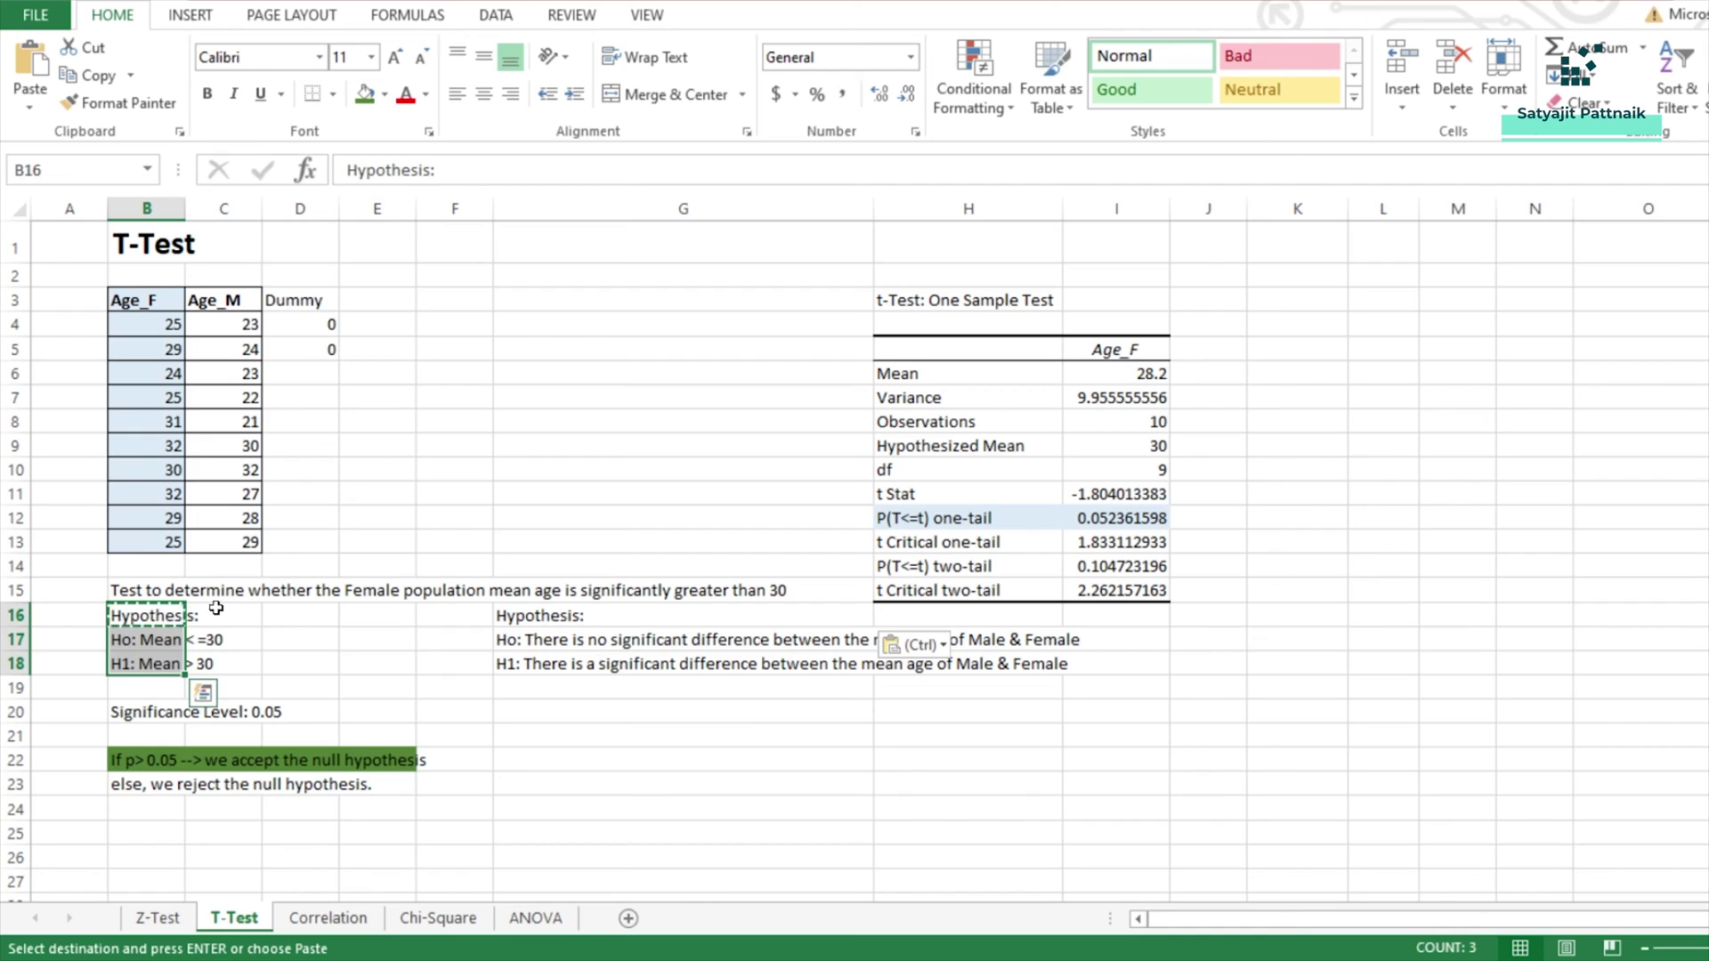
left_click(142, 614)
key("ctrl+b")
left_click(545, 615)
key("ctrl+b")
left_click(614, 536)
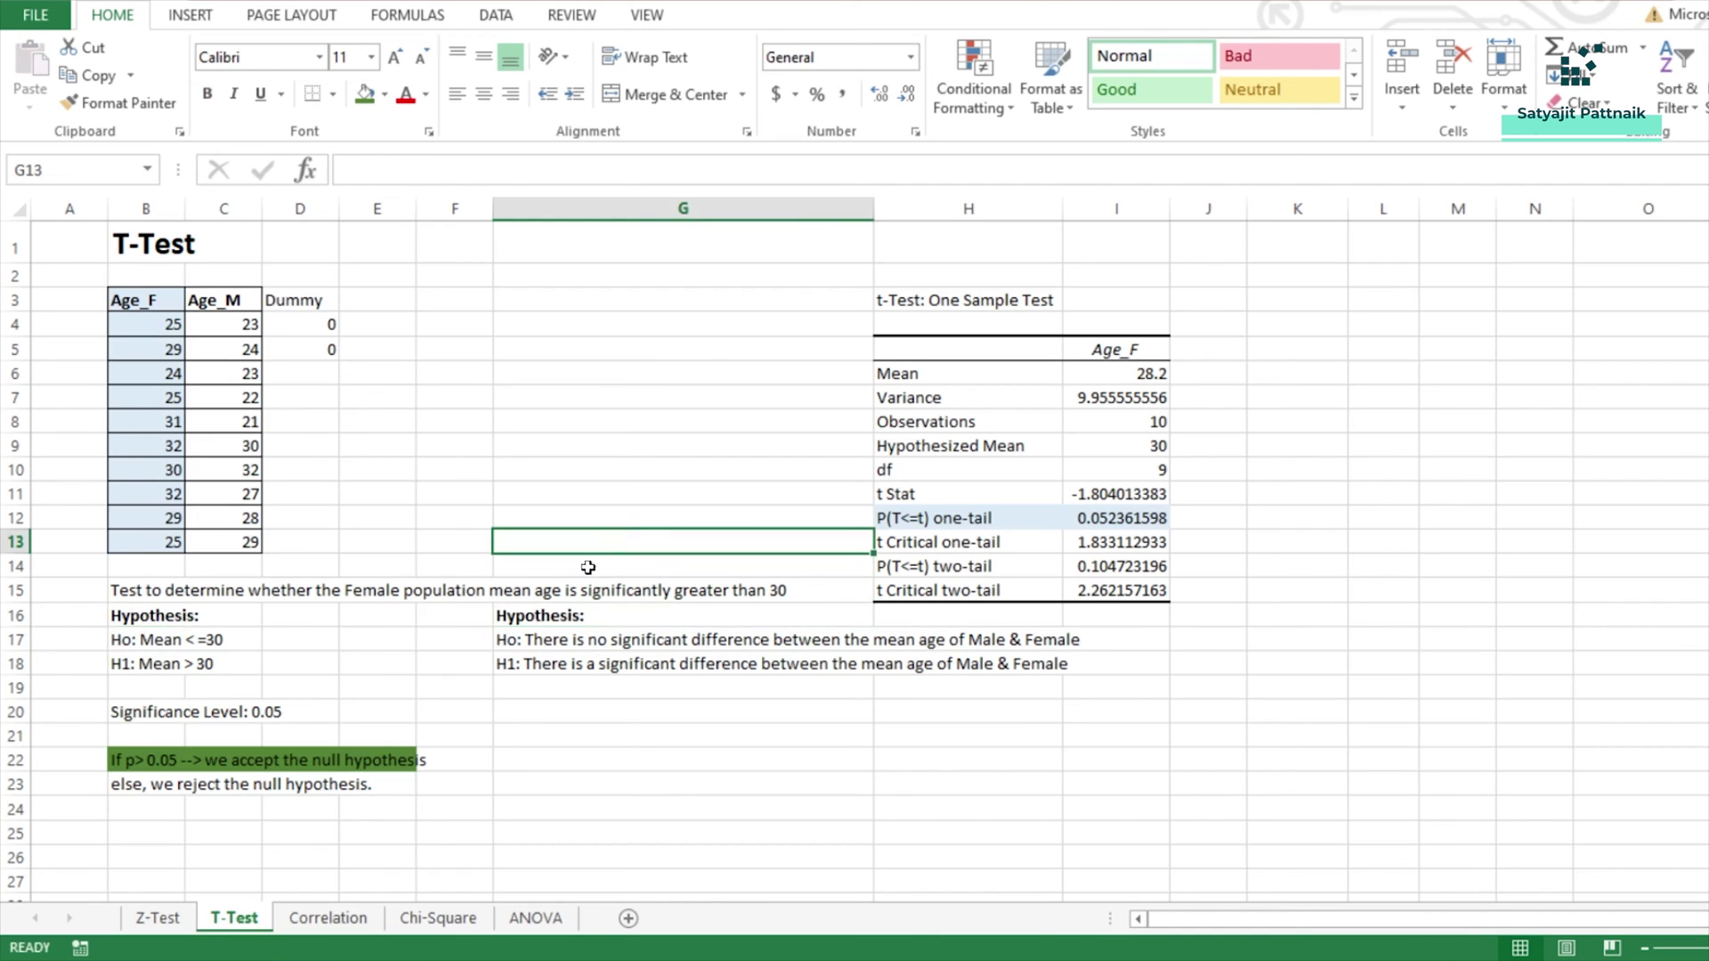
left_click_drag(141, 307, 233, 540)
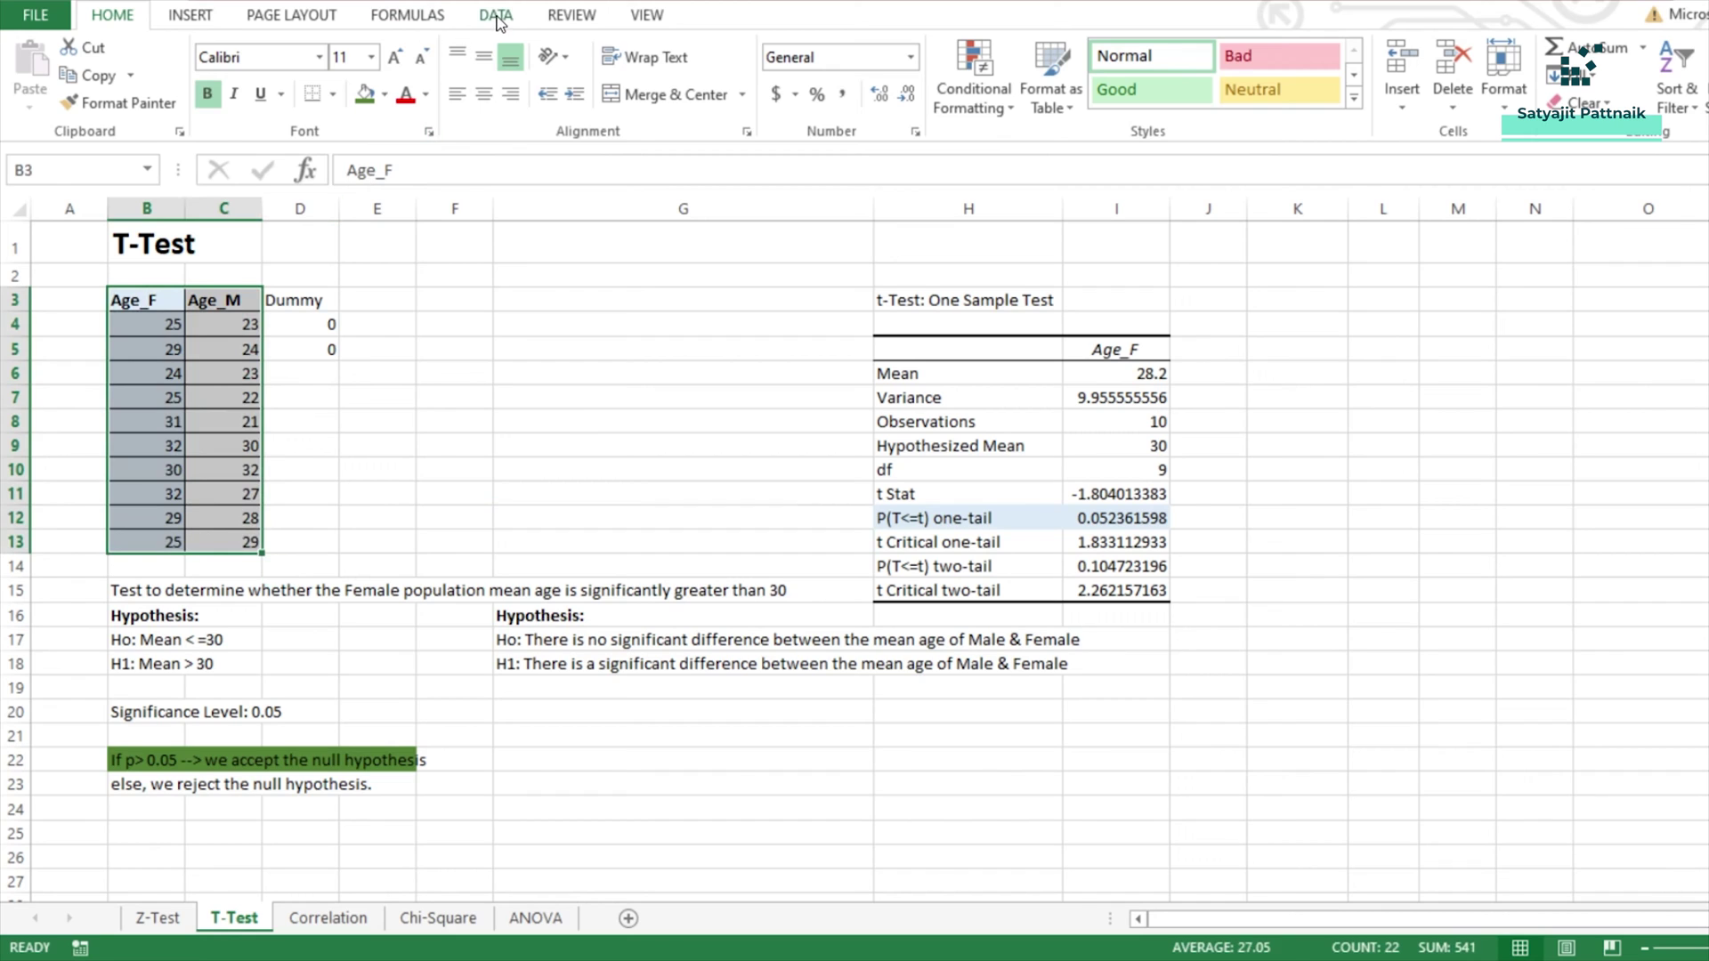
Step: Open the two-sample unequal-variances t-test and clear its leftover ranges, difference and output range
left_click(496, 17)
left_click(1646, 50)
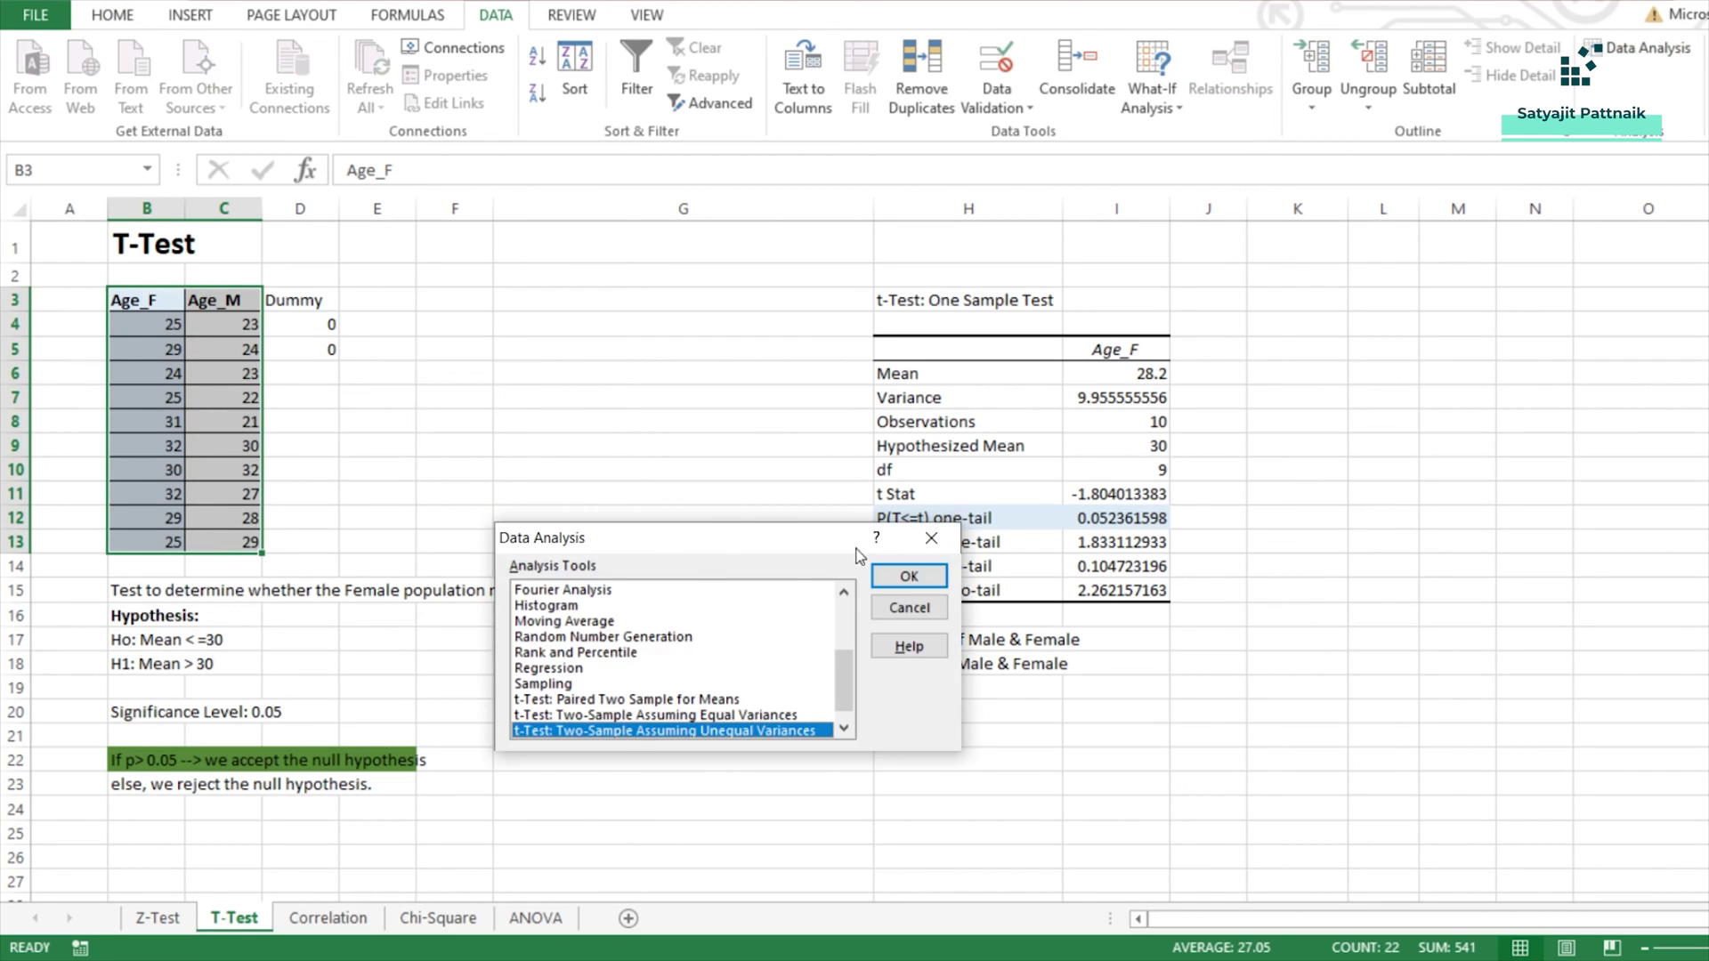
double_click(659, 732)
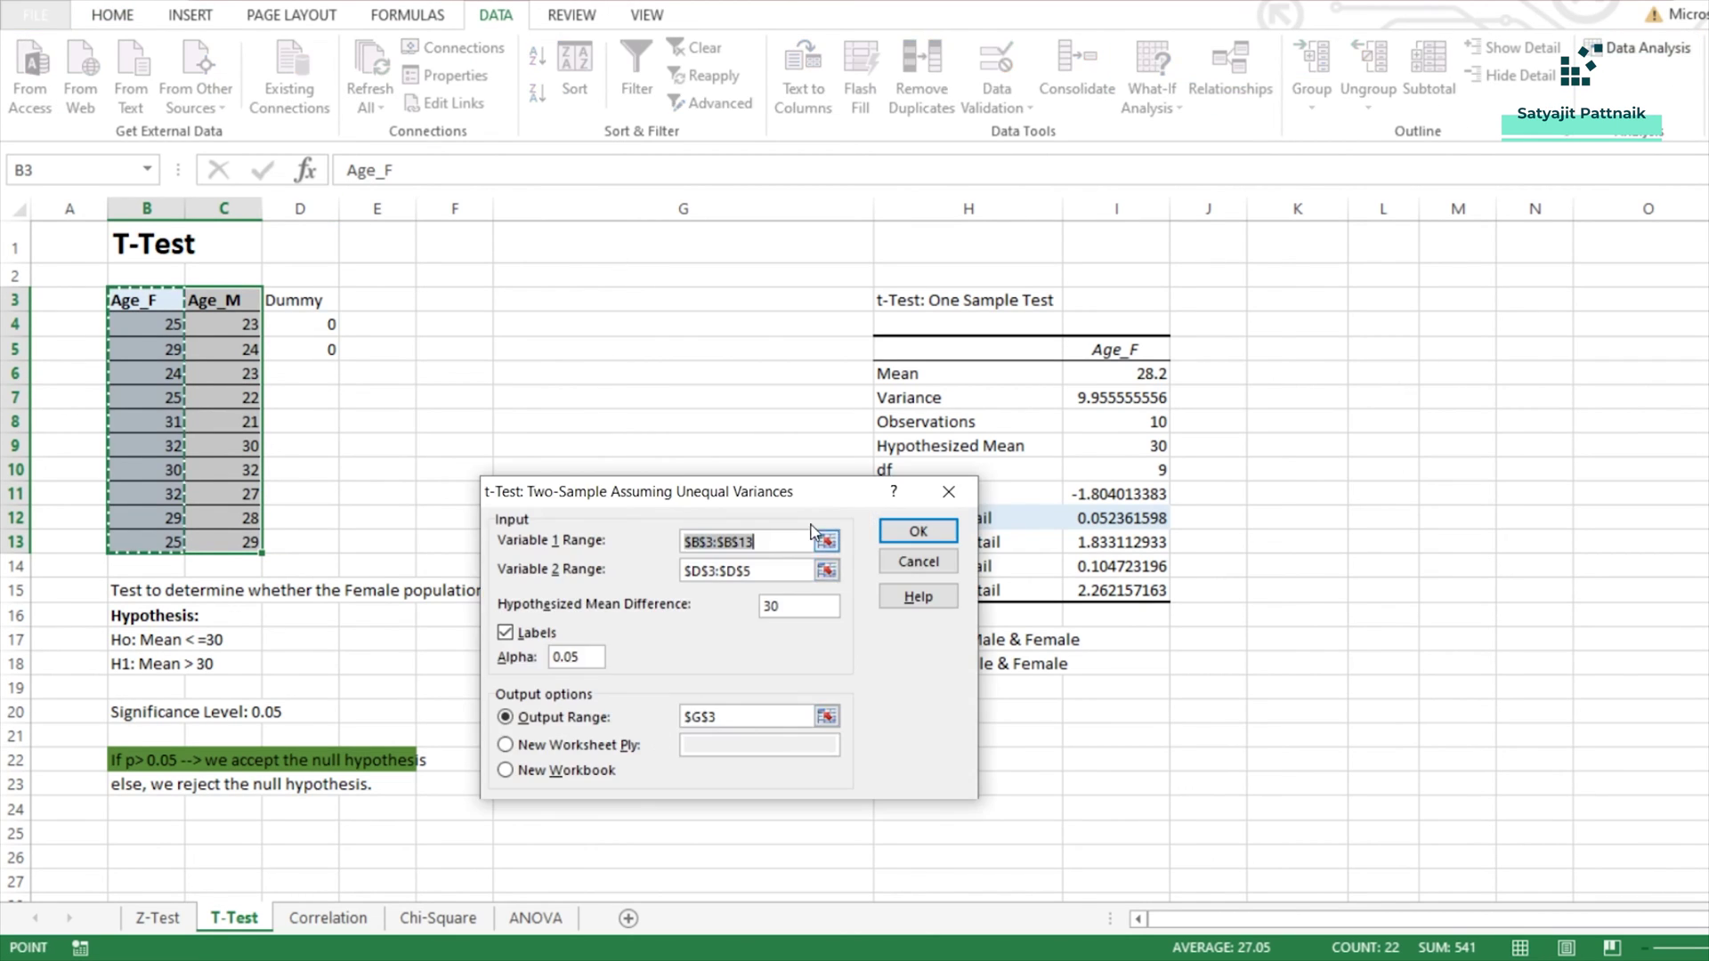
key("Delete")
key("Tab")
key("Delete")
key("Tab")
type("3")
key("BackSpace")
key("Tab")
key("Tab")
key("Tab")
key("Tab")
key("Delete")
Step: Set Variable 1 to Age_F (B3:B13) and Variable 2 to Age_M (C3:C13)
left_click(826, 541)
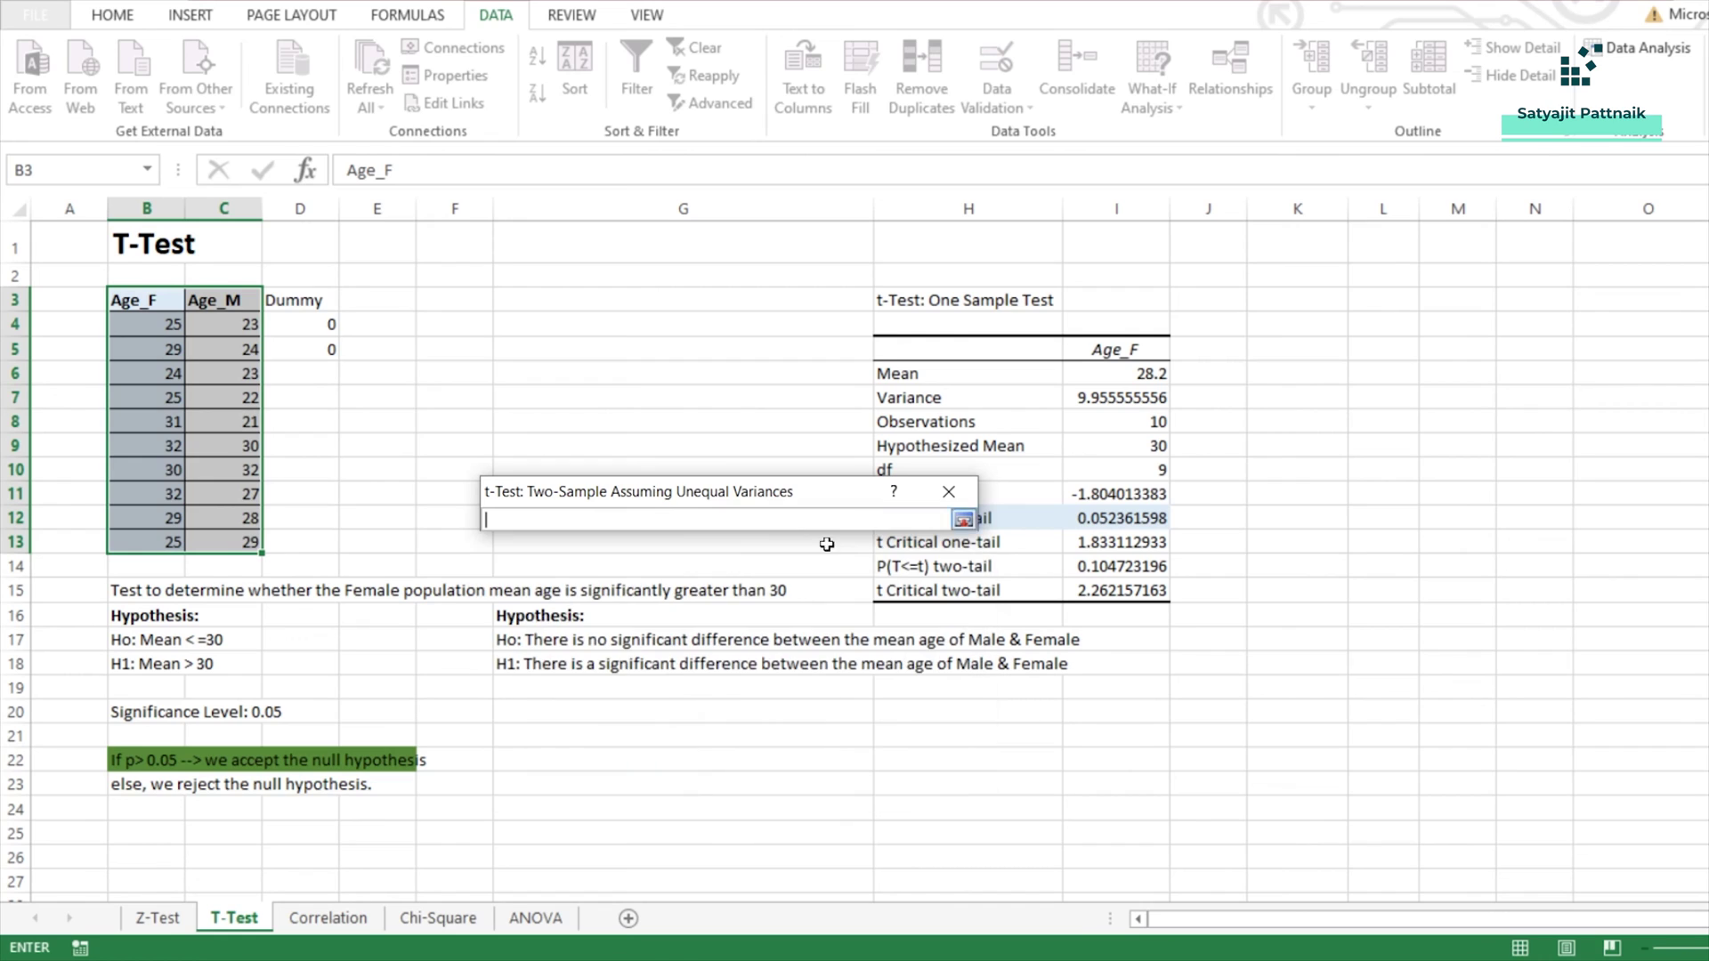
left_click_drag(153, 303, 144, 530)
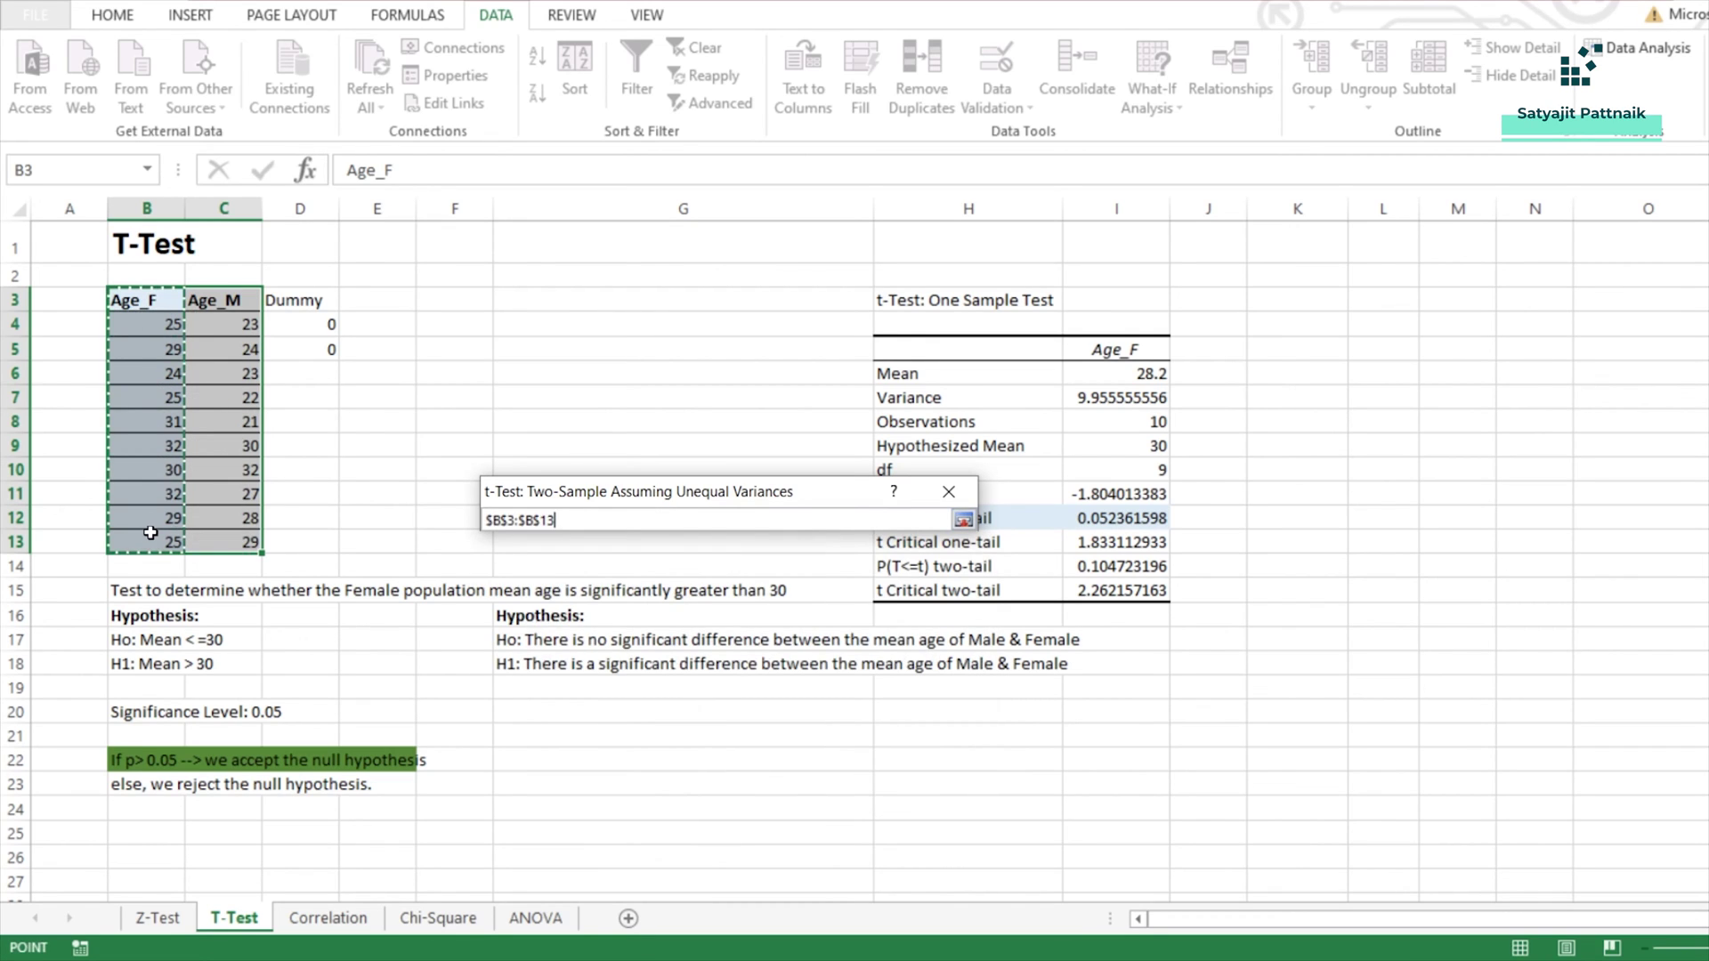
left_click(963, 520)
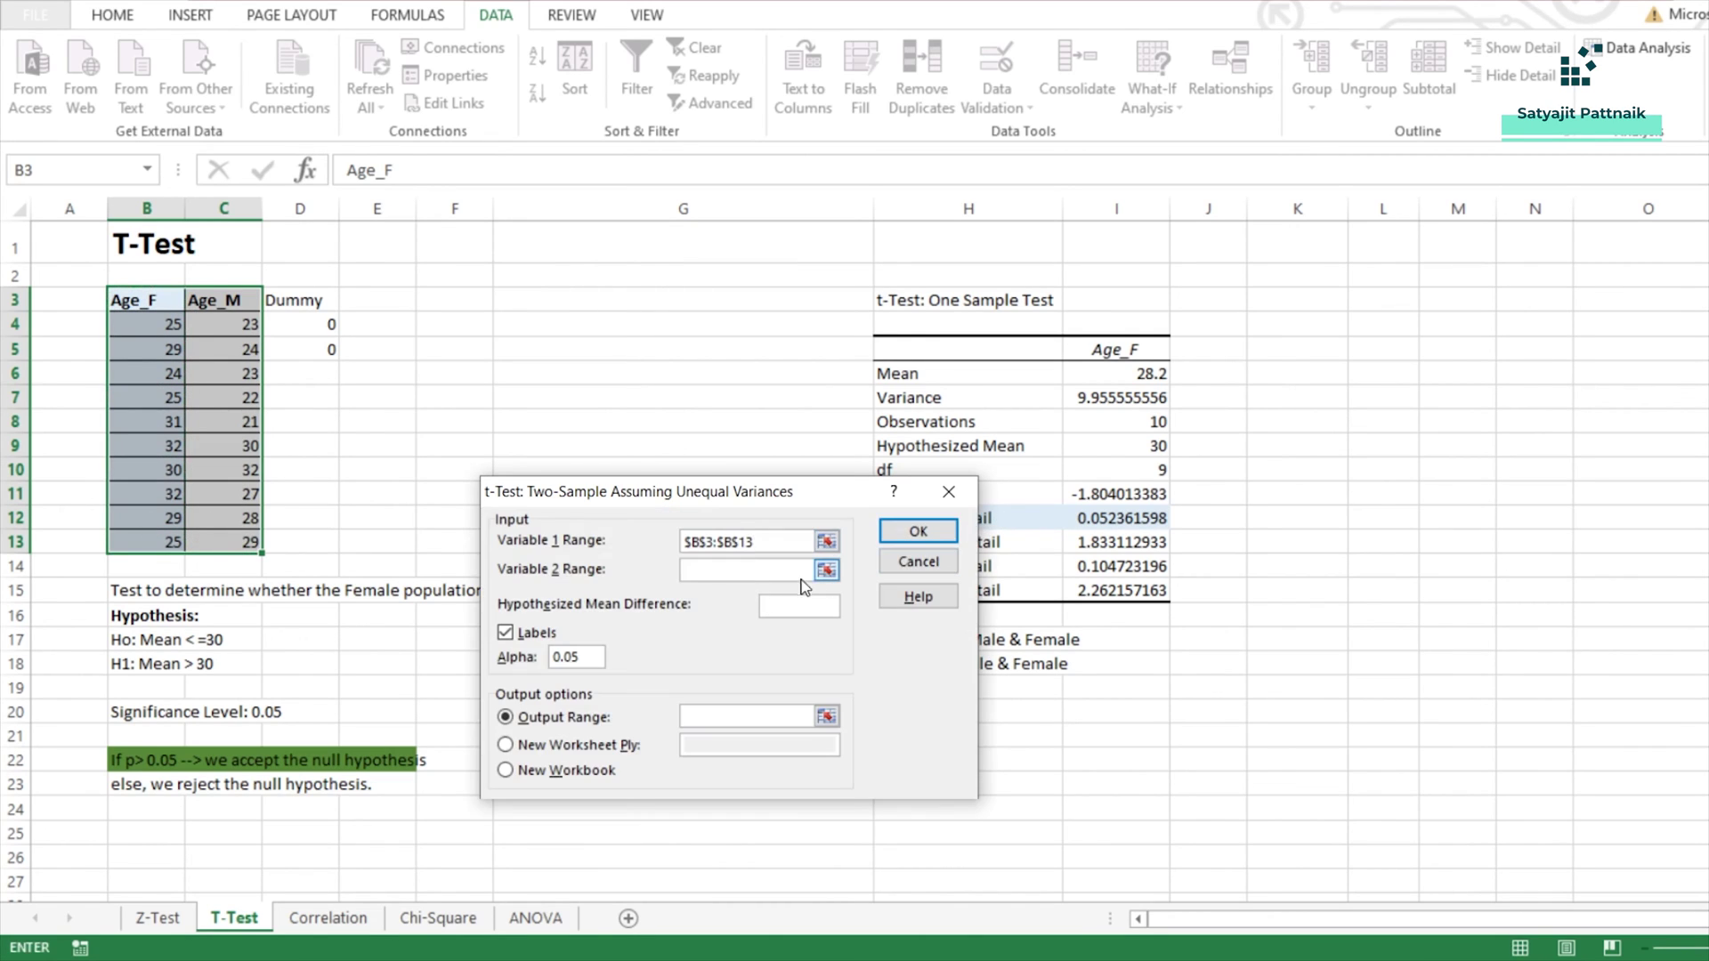
left_click(826, 569)
left_click_drag(221, 301, 227, 540)
left_click(963, 520)
Step: With hypothesized difference 0, send the output to K3 and run the test
left_click(796, 608)
left_click_drag(747, 494, 855, 350)
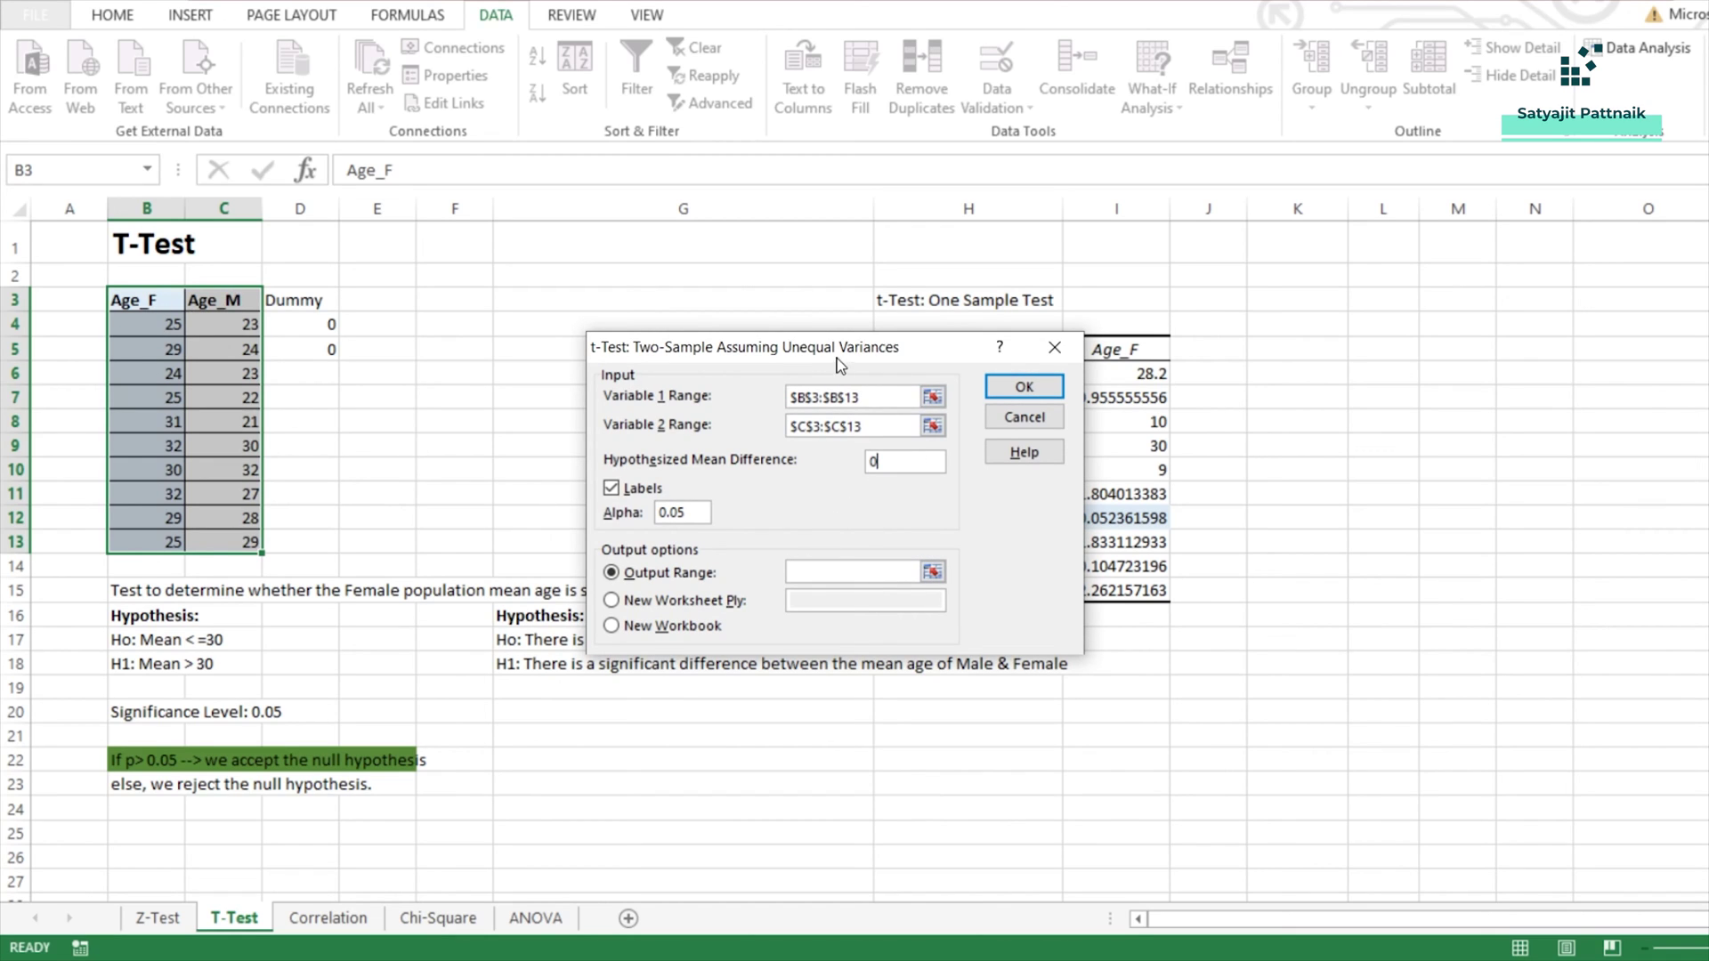
left_click_drag(837, 348, 822, 257)
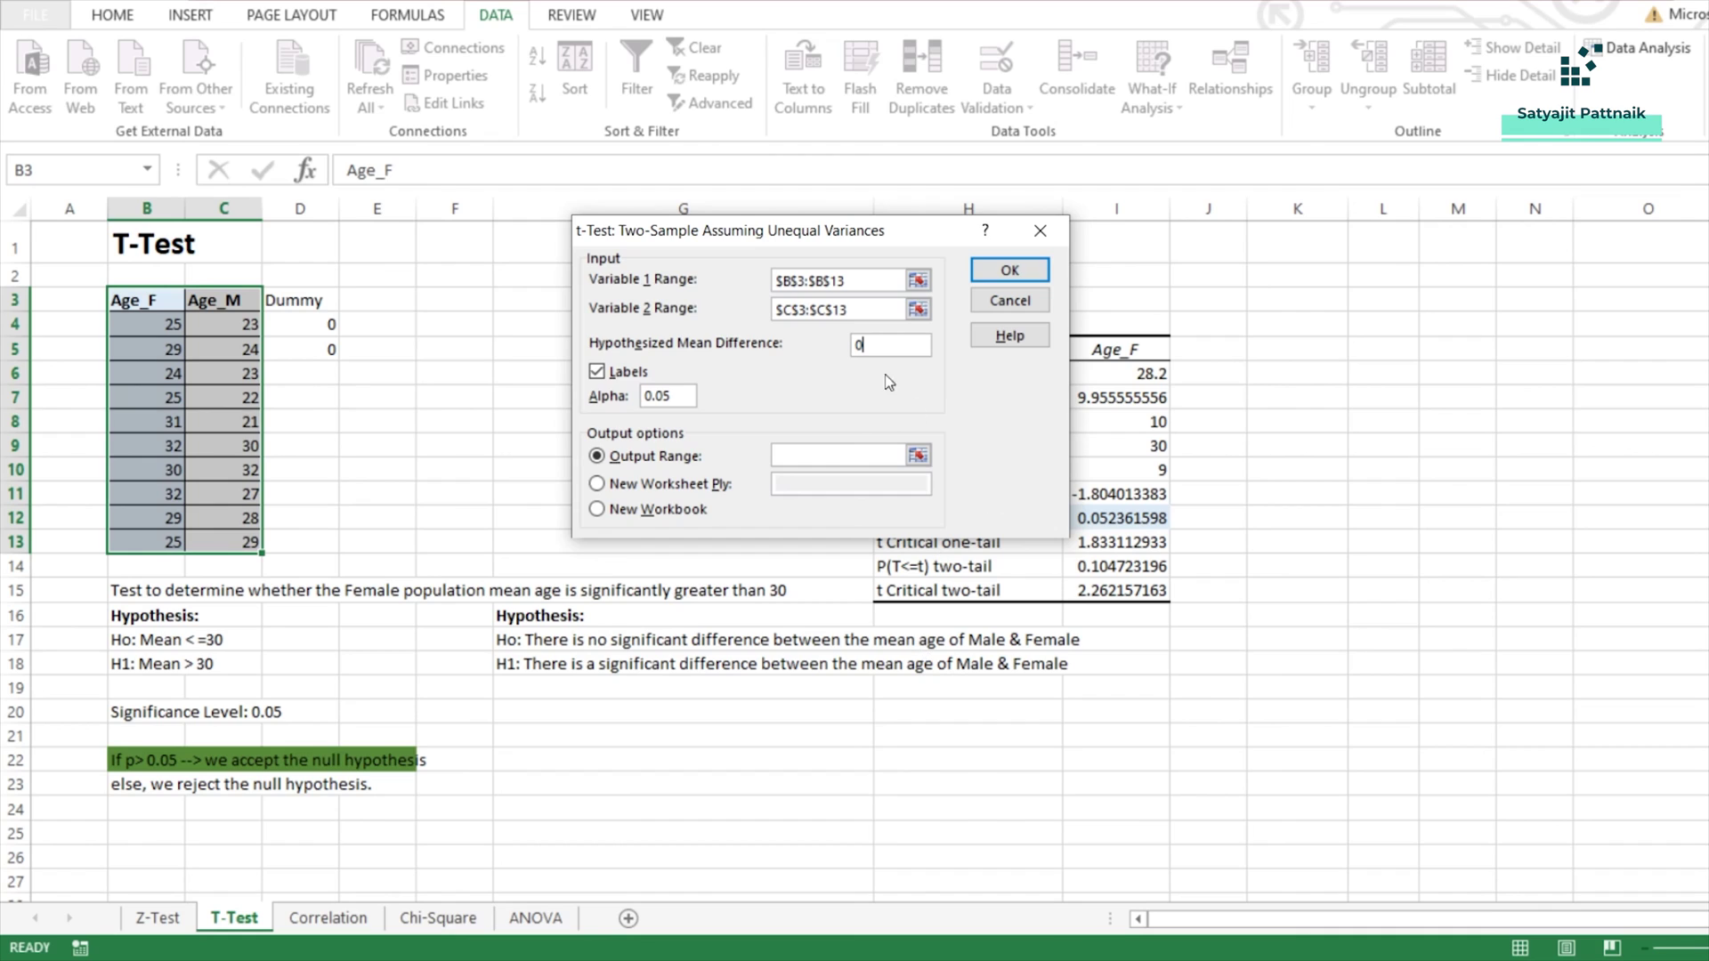
left_click(783, 458)
left_click_drag(900, 237, 560, 302)
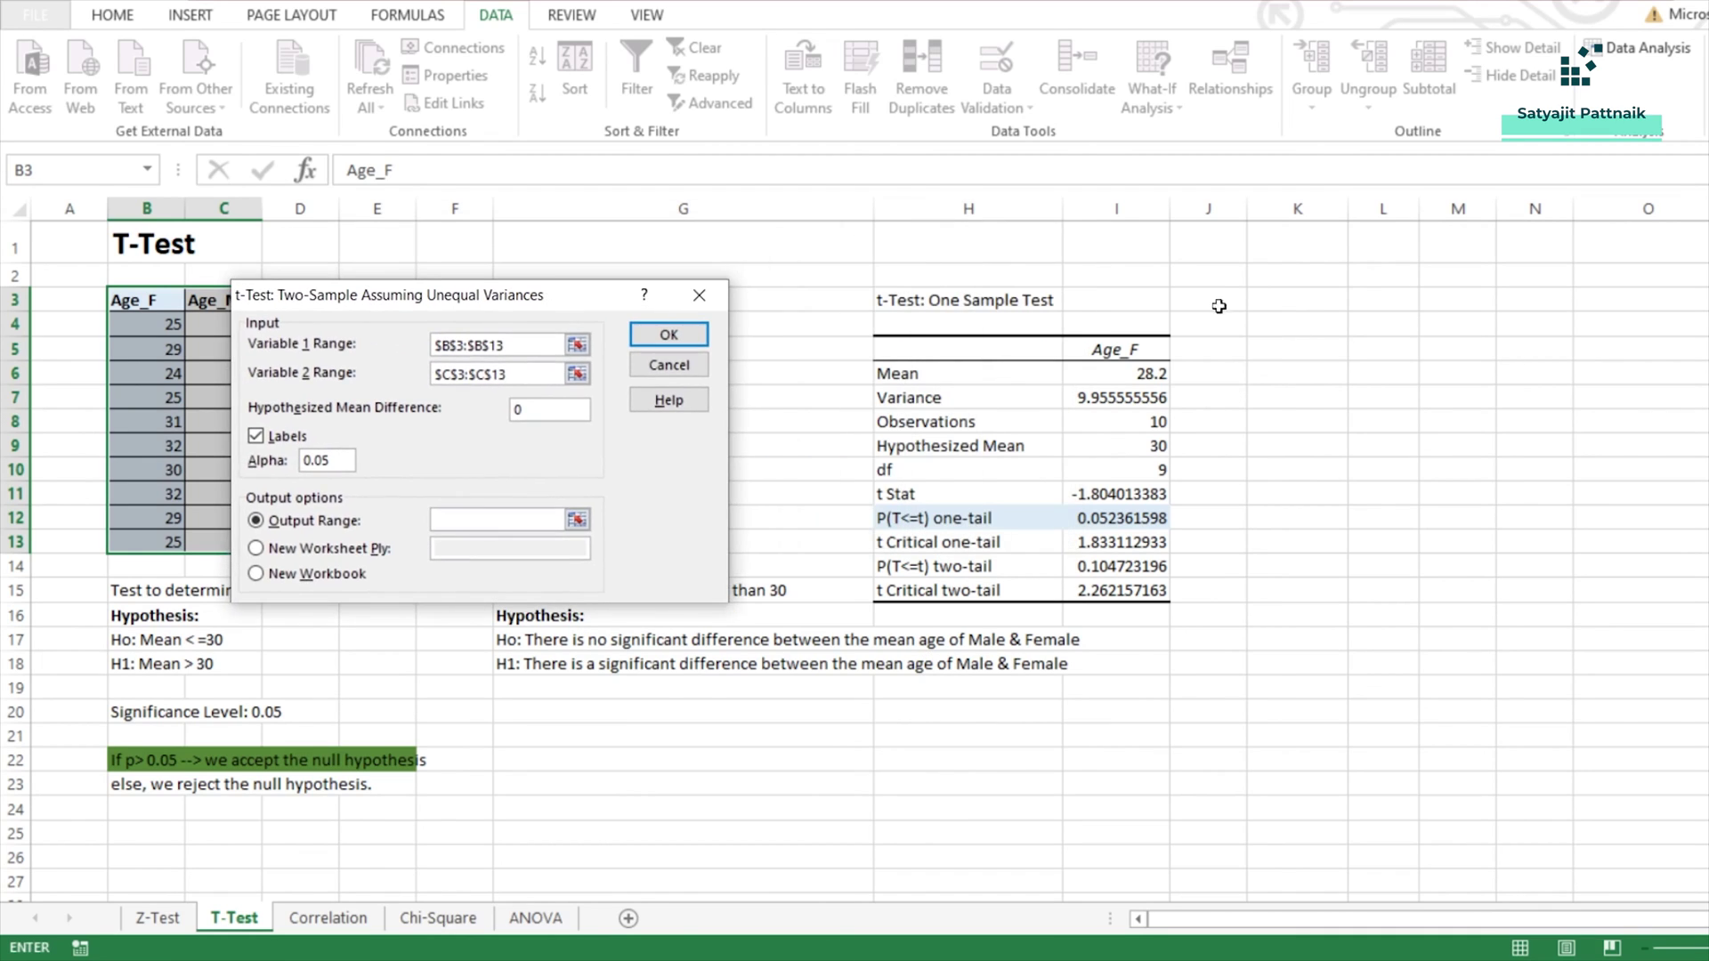
left_click(1276, 302)
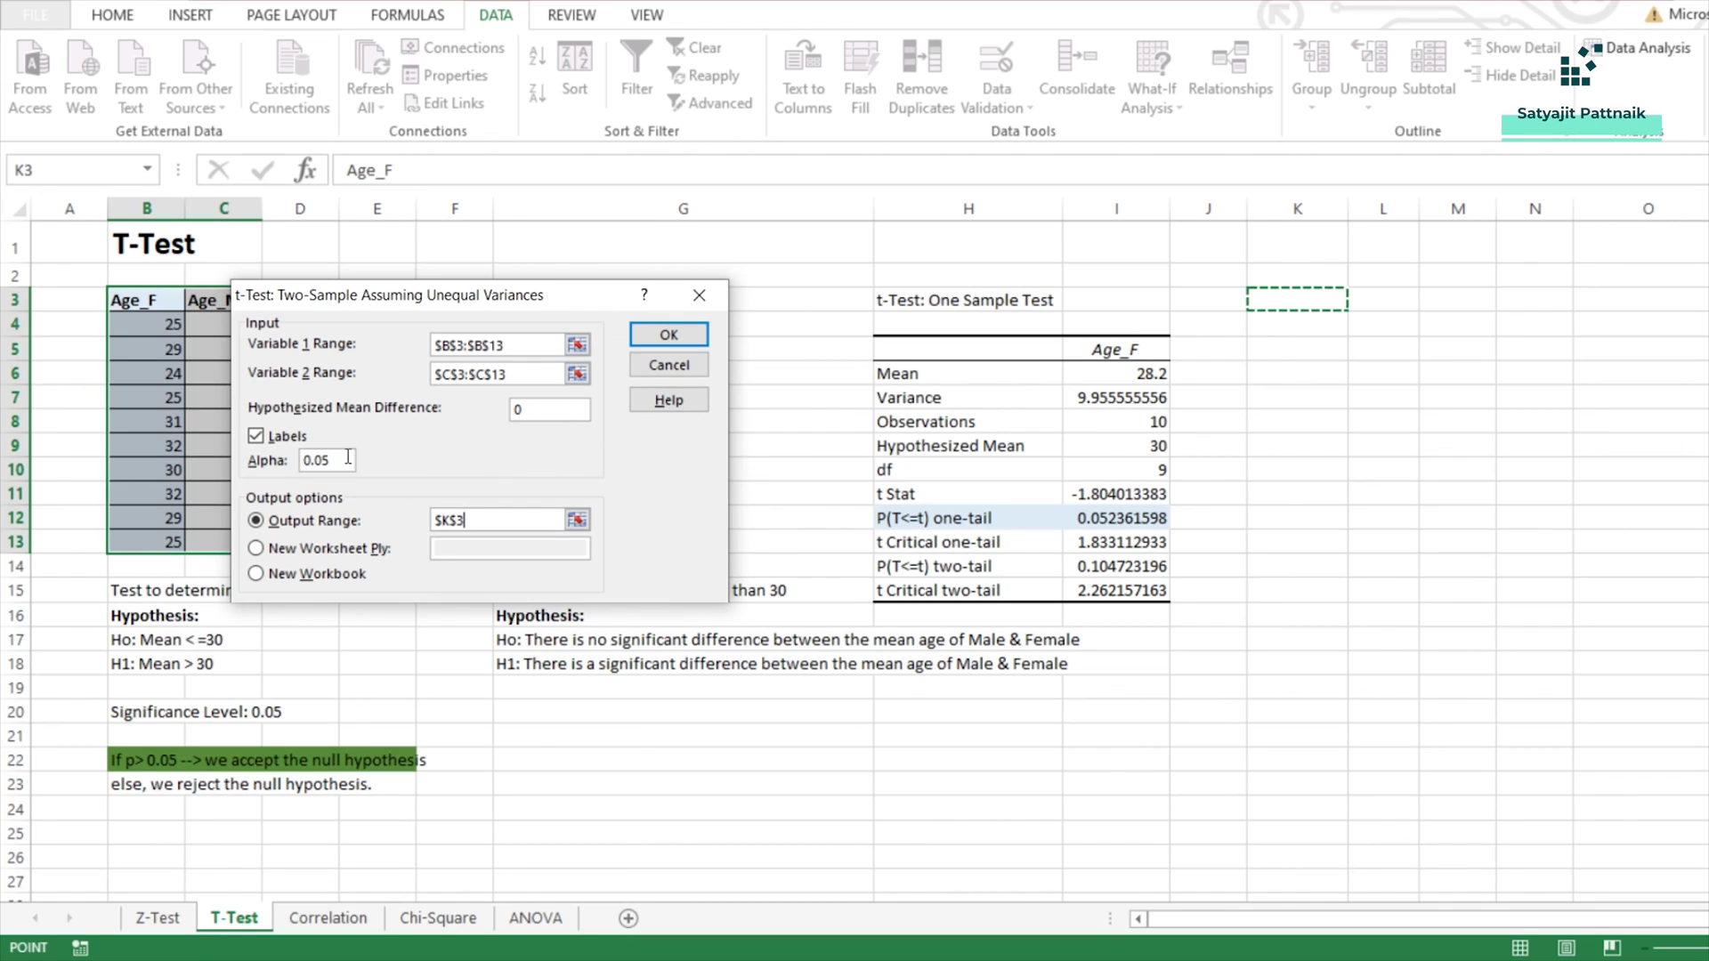
left_click(663, 342)
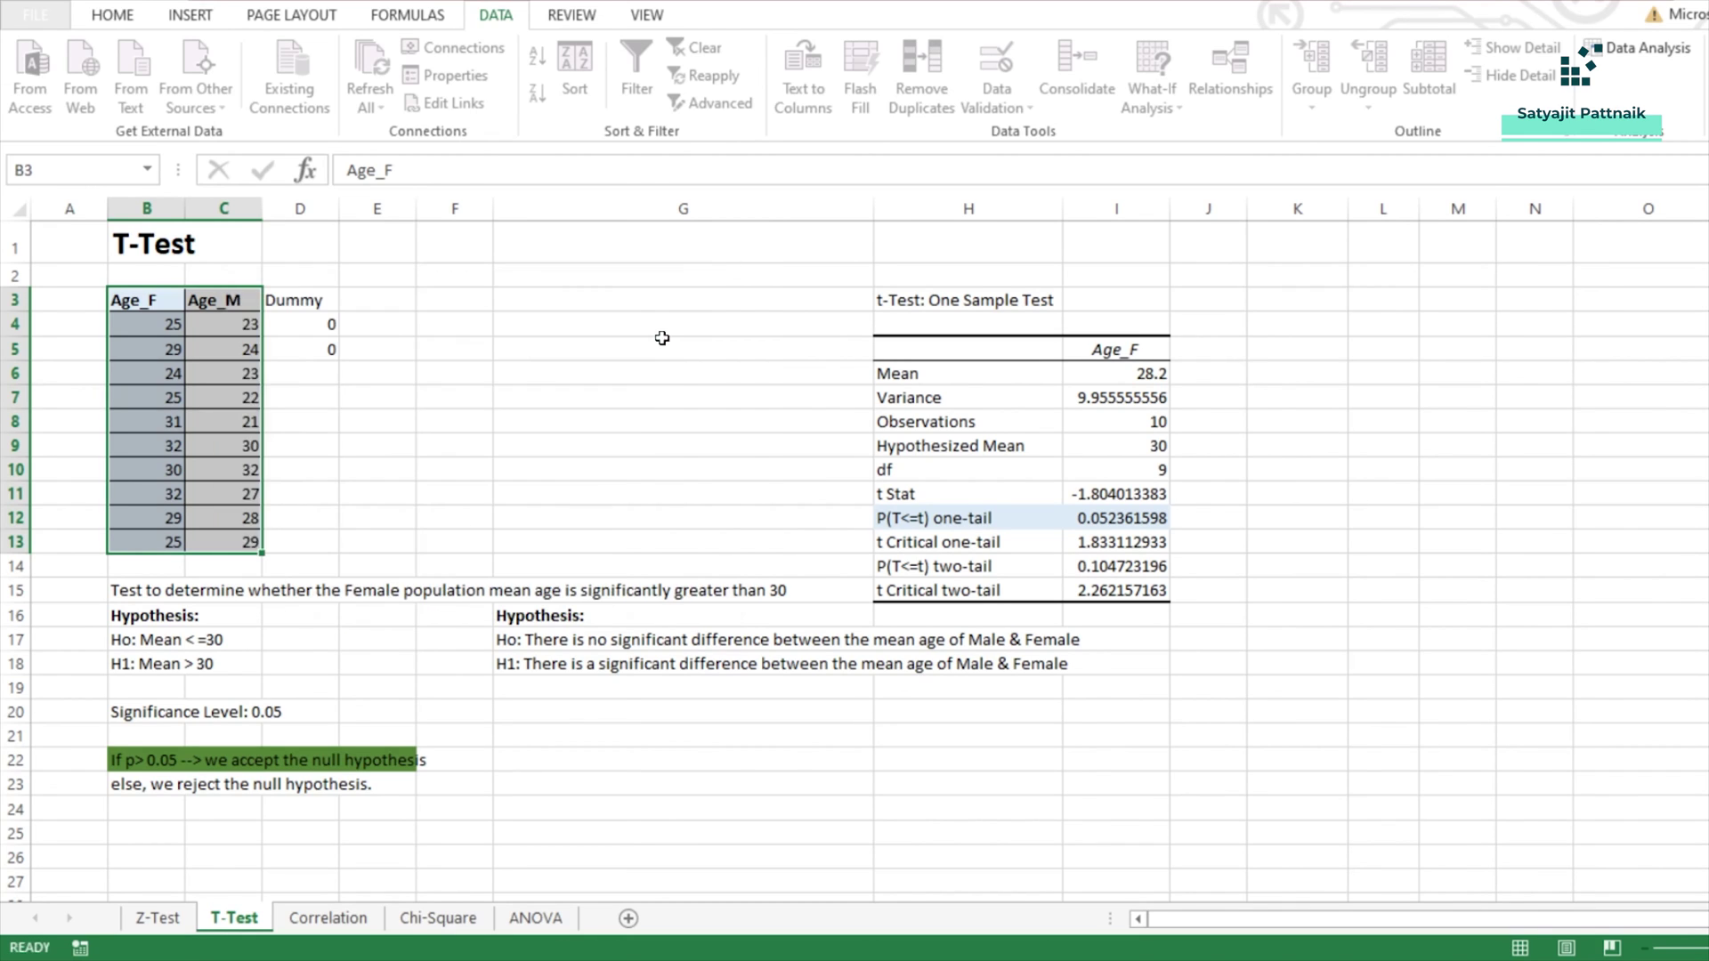
Step: Autofit columns L and M so the t-test values show in full
double_click(1420, 208)
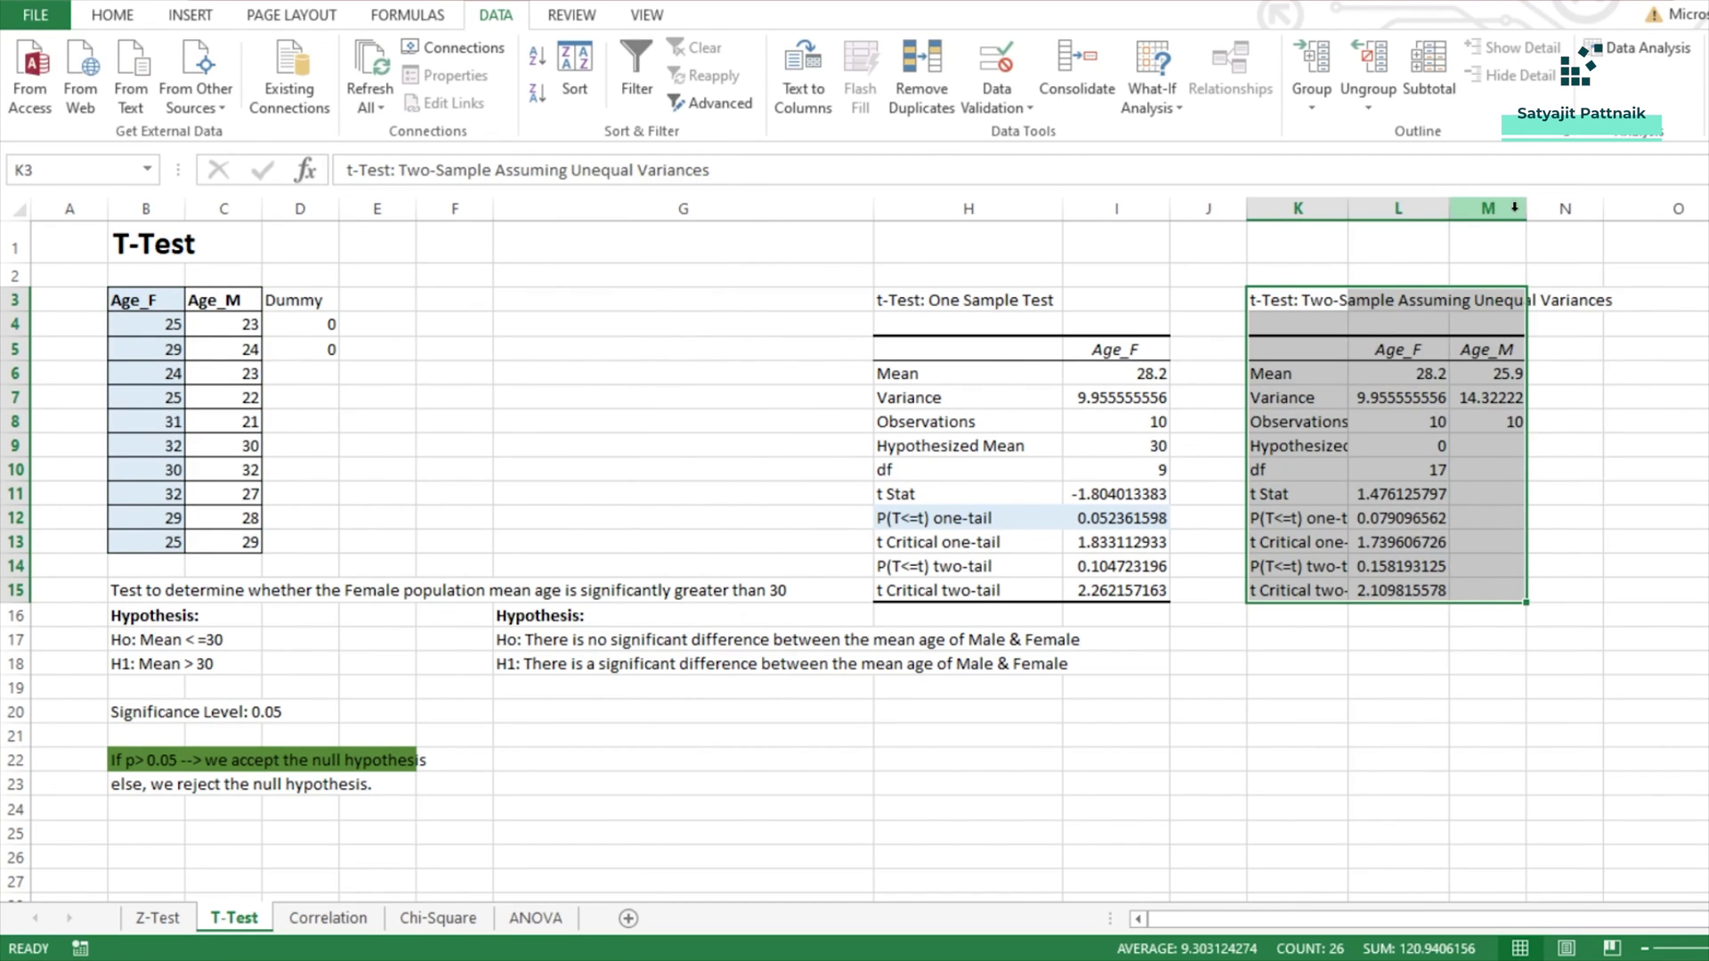
double_click(1525, 208)
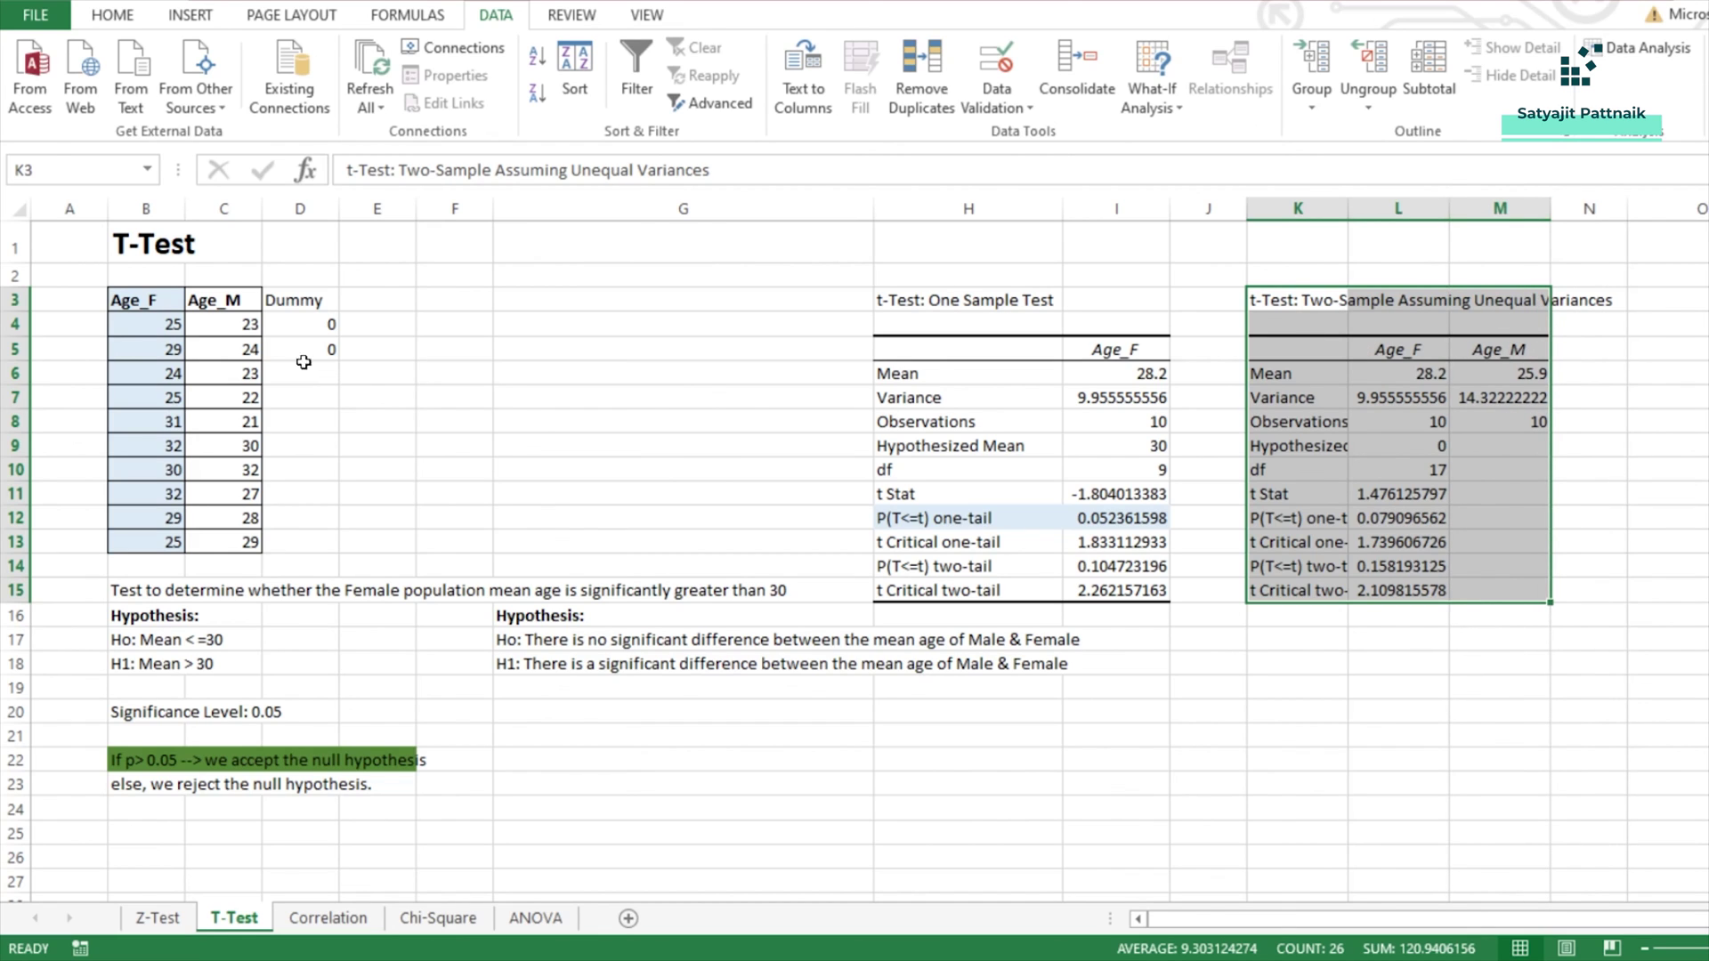
left_click_drag(156, 307, 254, 542)
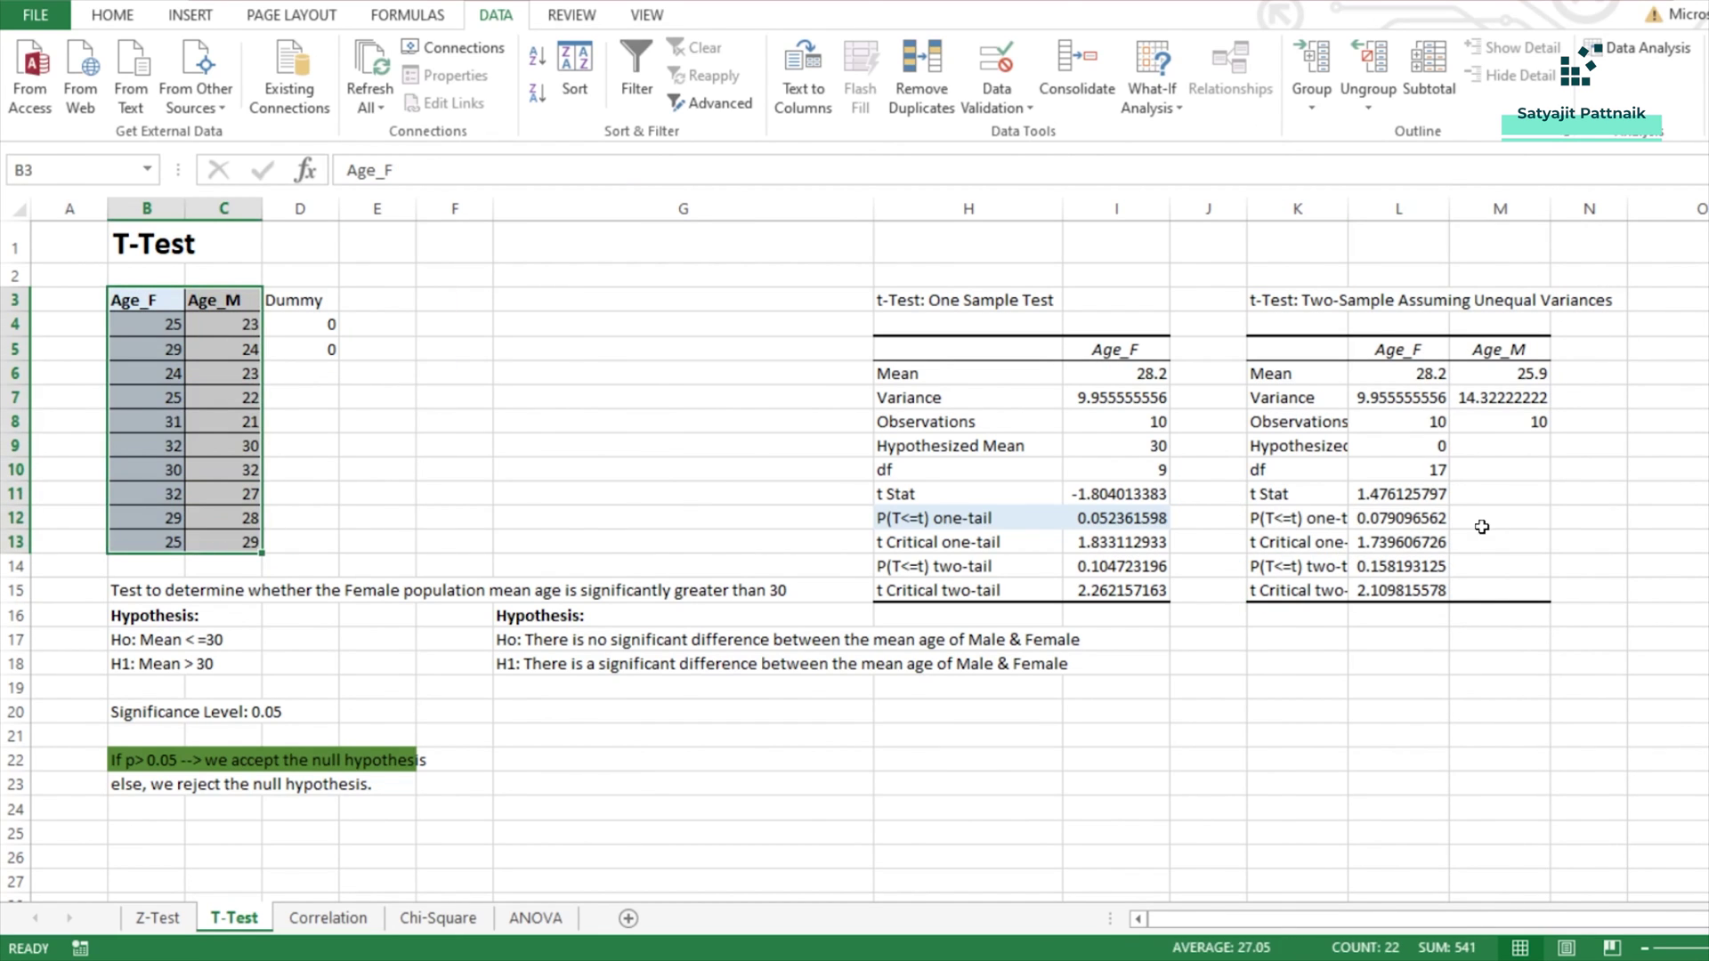
Step: Remove the fill from the one-tail p-value row K12:L12 and check its value 0.079096562
left_click_drag(1285, 526, 1442, 529)
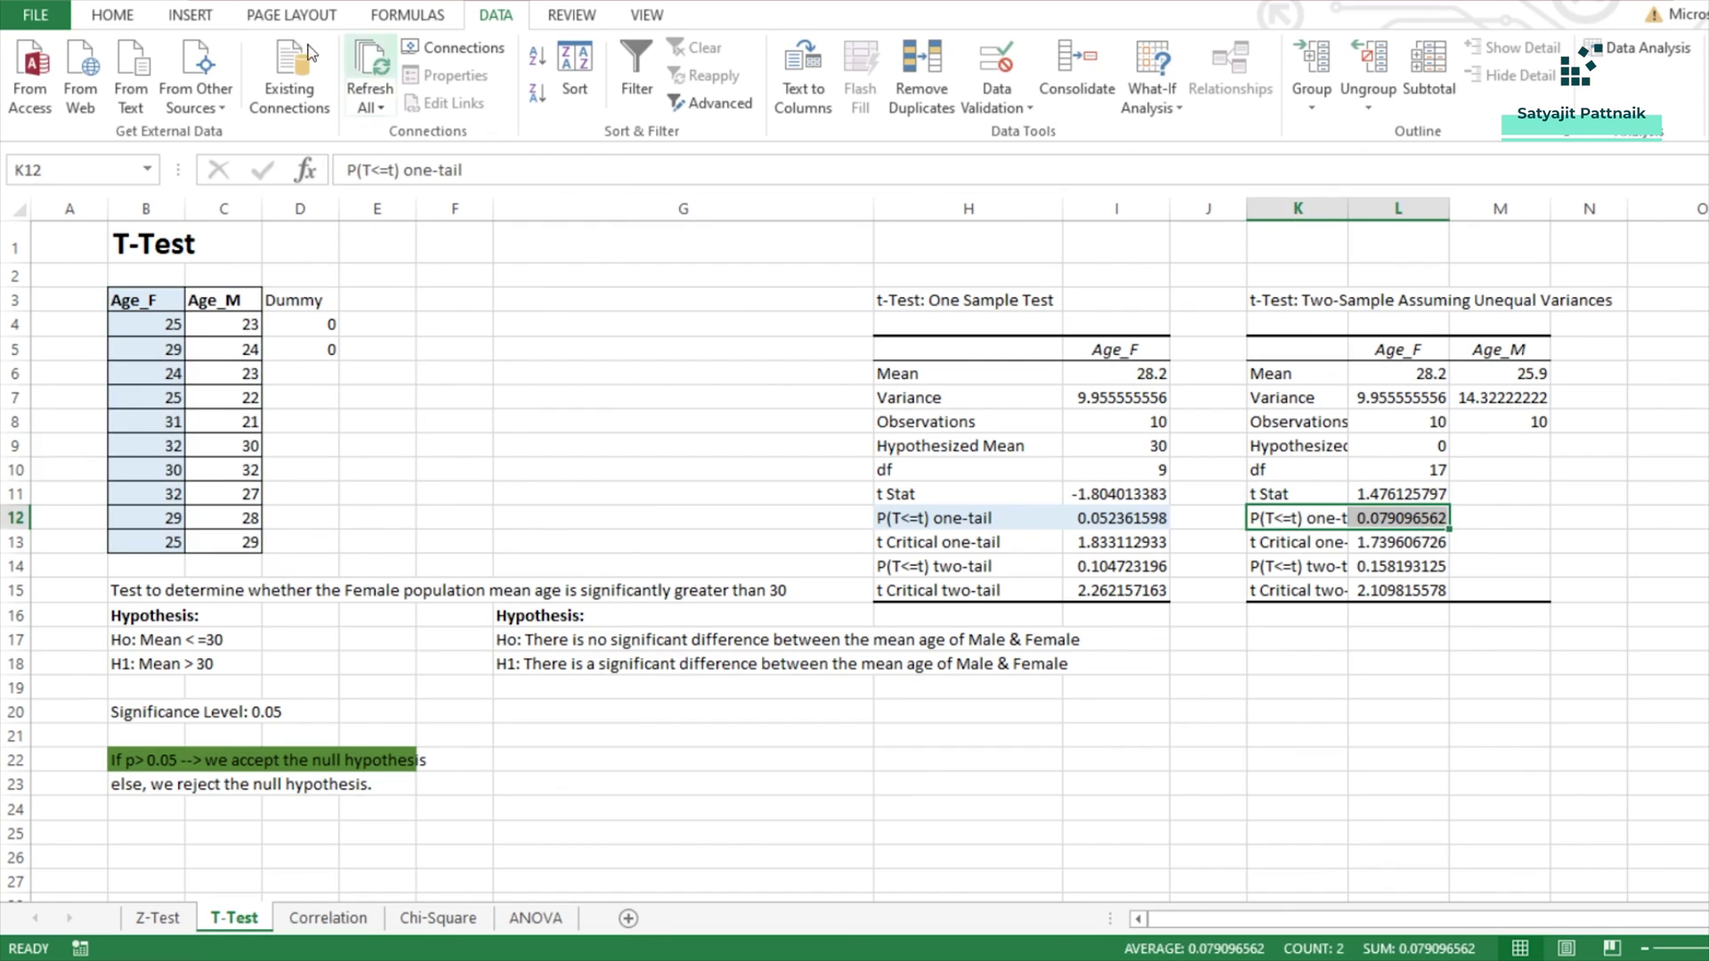
left_click(116, 15)
left_click(385, 93)
left_click(396, 305)
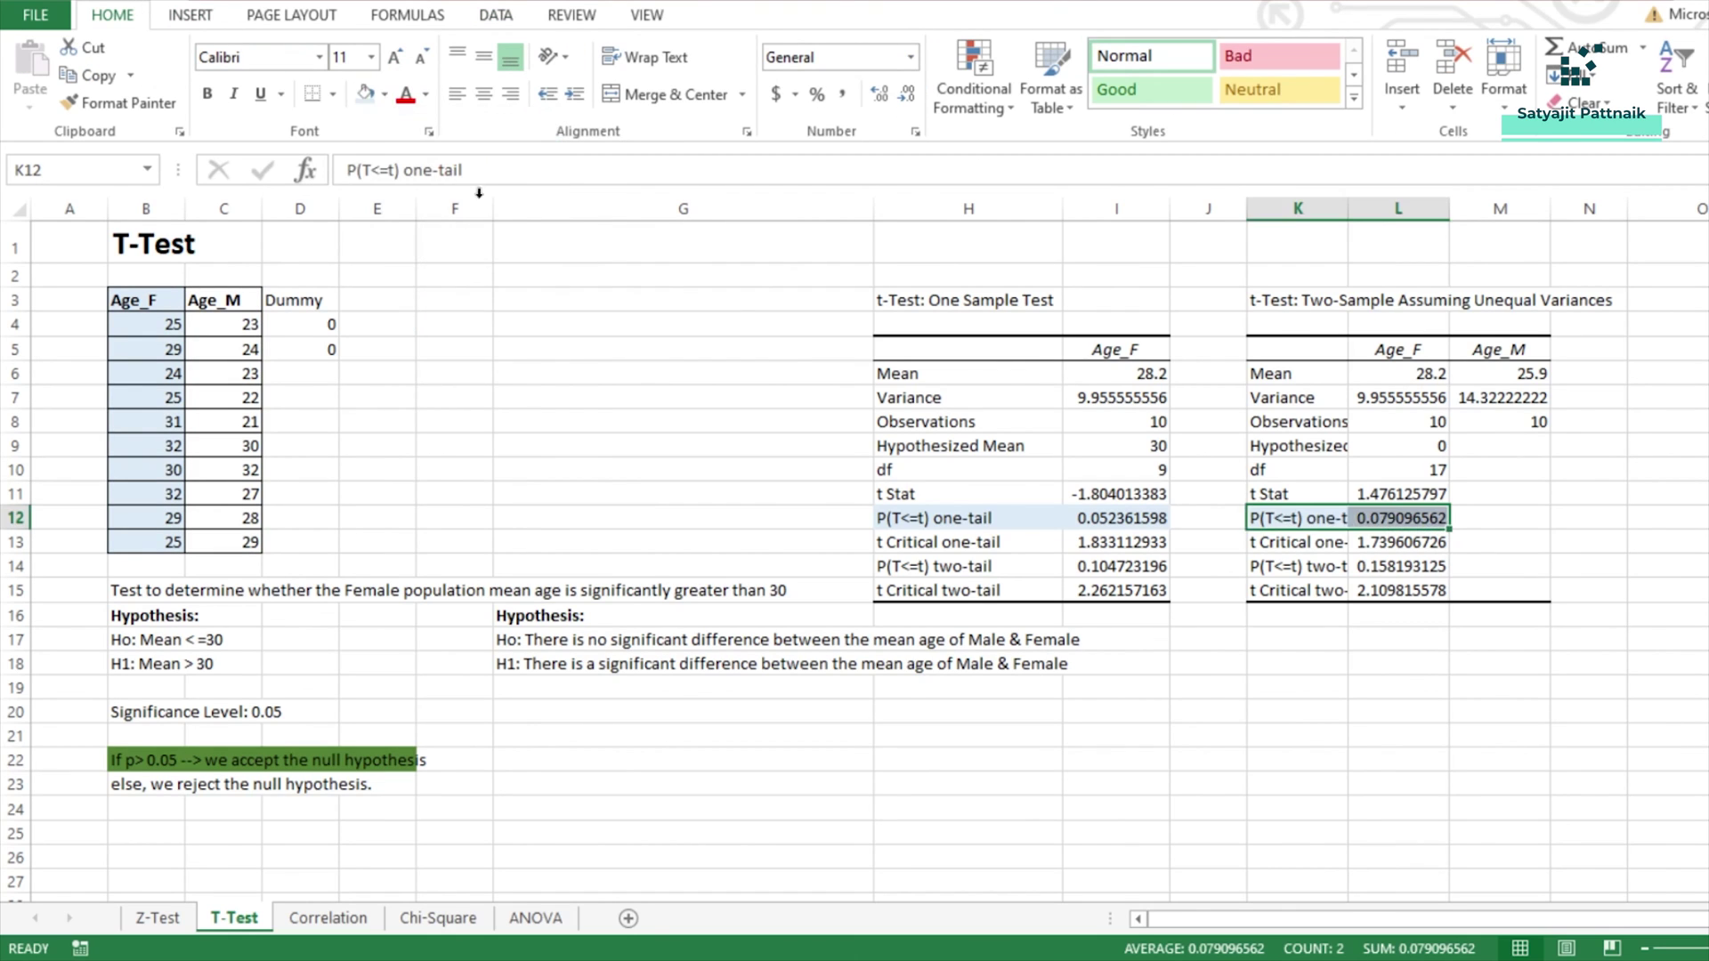
left_click(1376, 522)
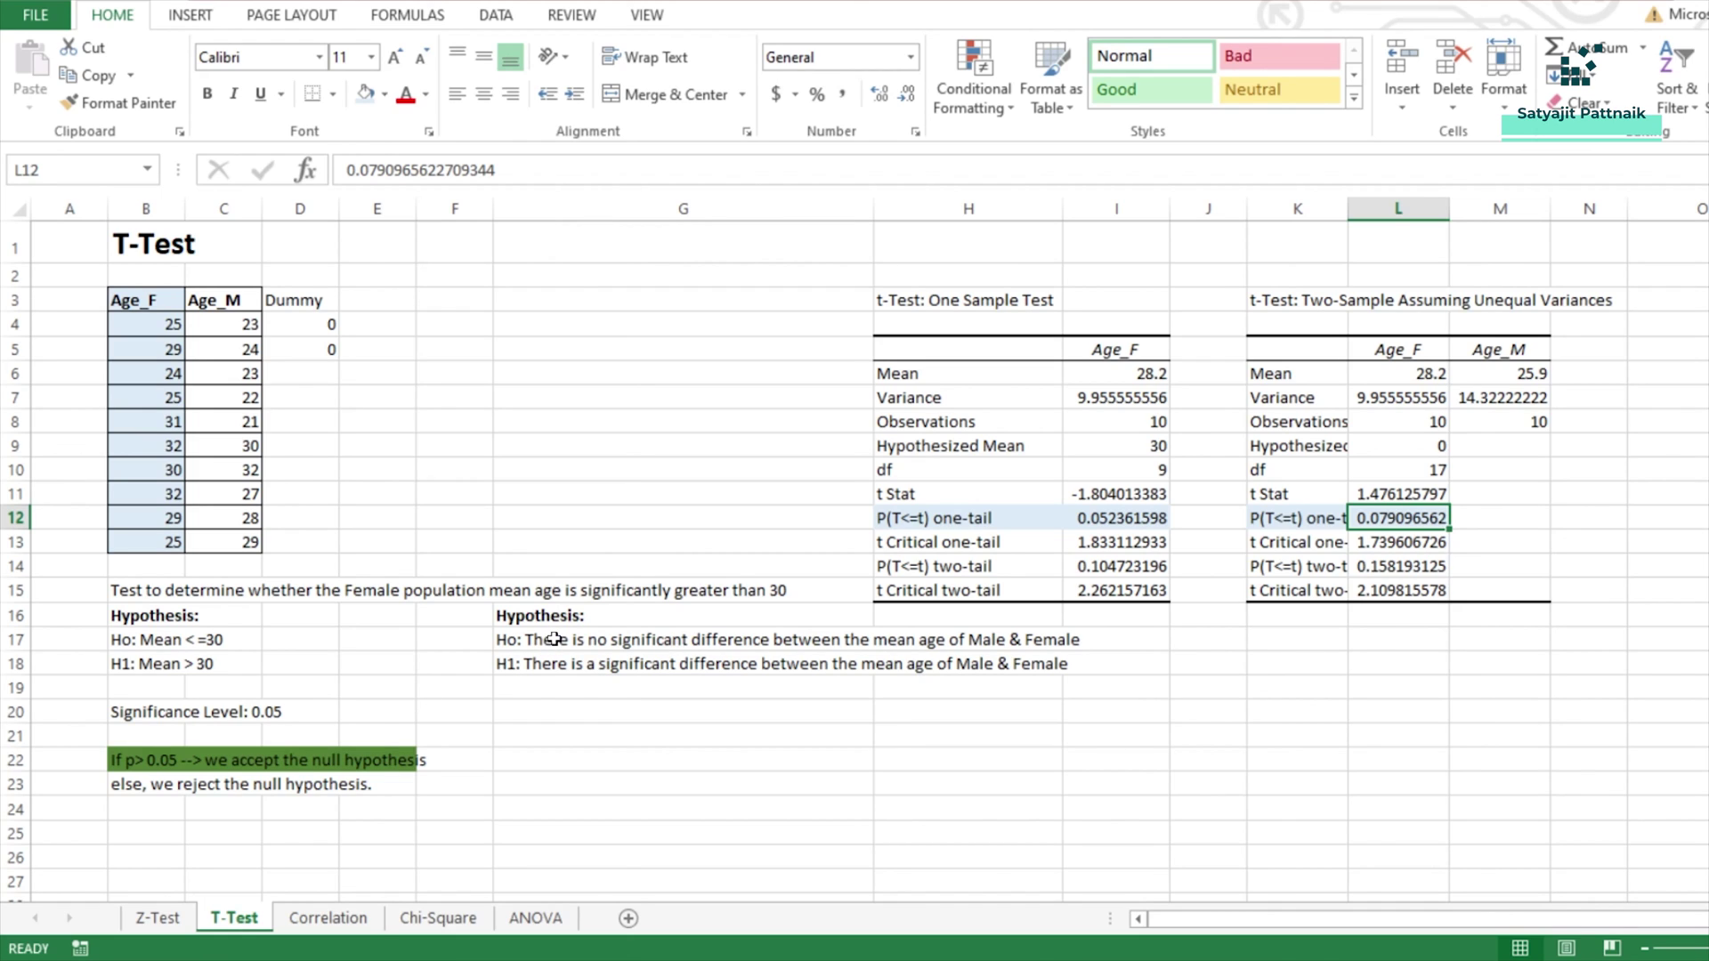
Step: Fill the null hypothesis line in G17:H17 green to mark it accepted
left_click_drag(554, 639, 928, 642)
left_click(385, 93)
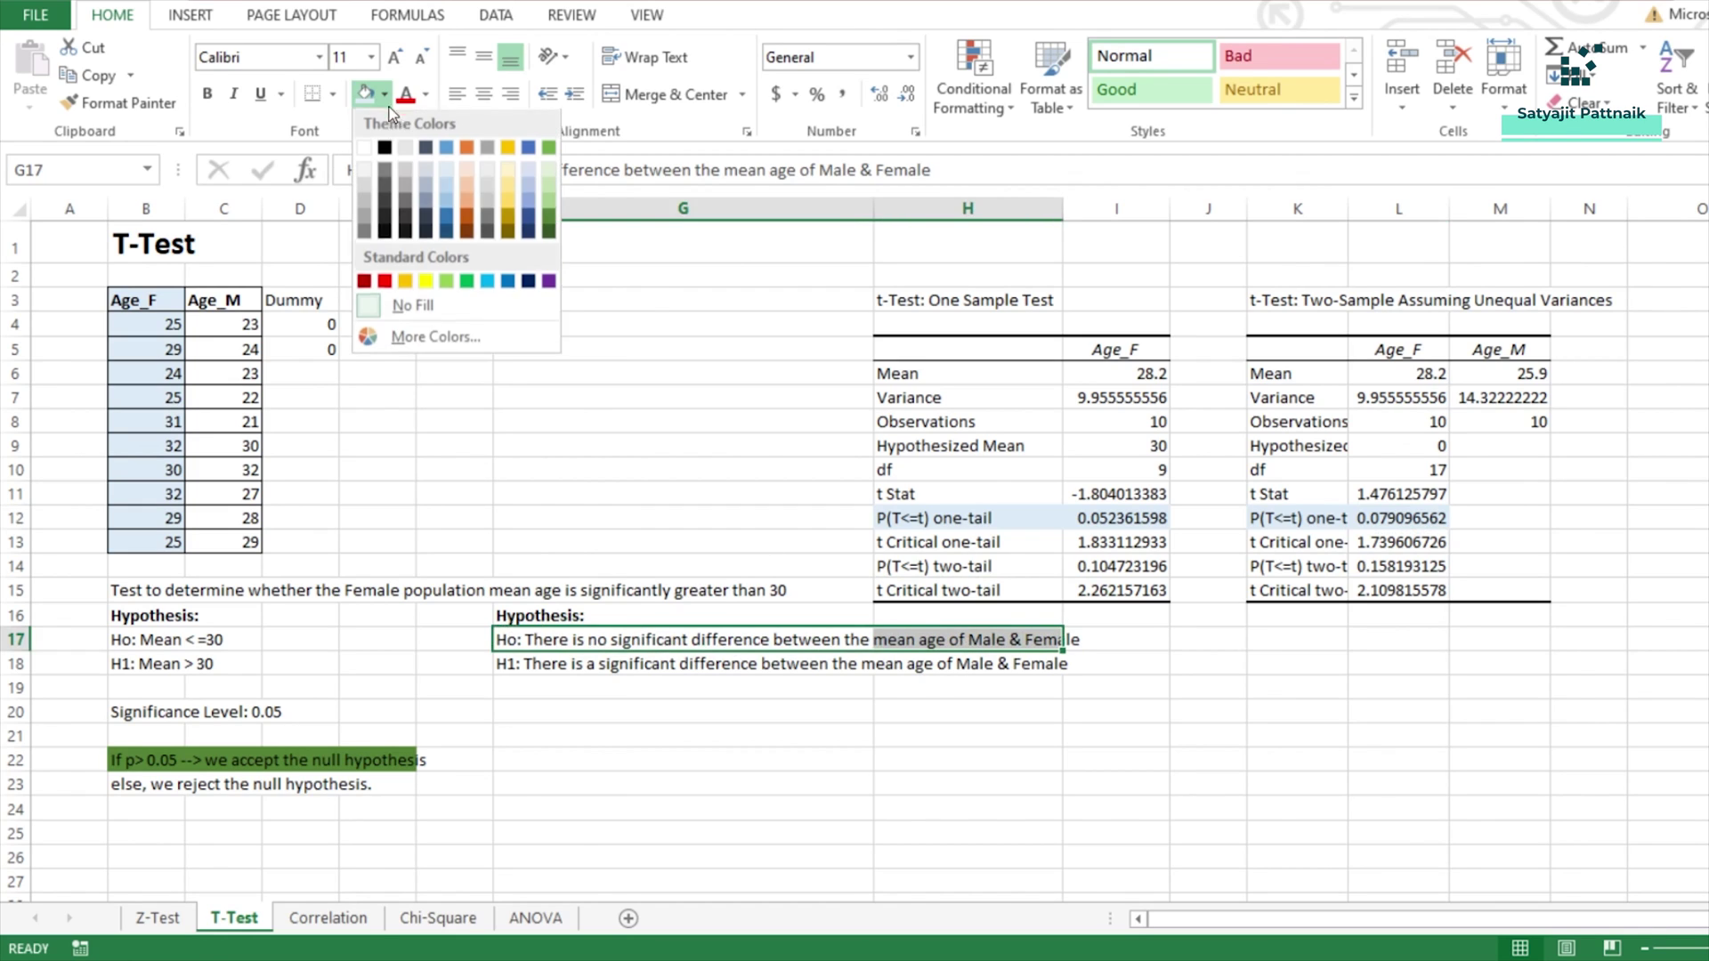
left_click(550, 215)
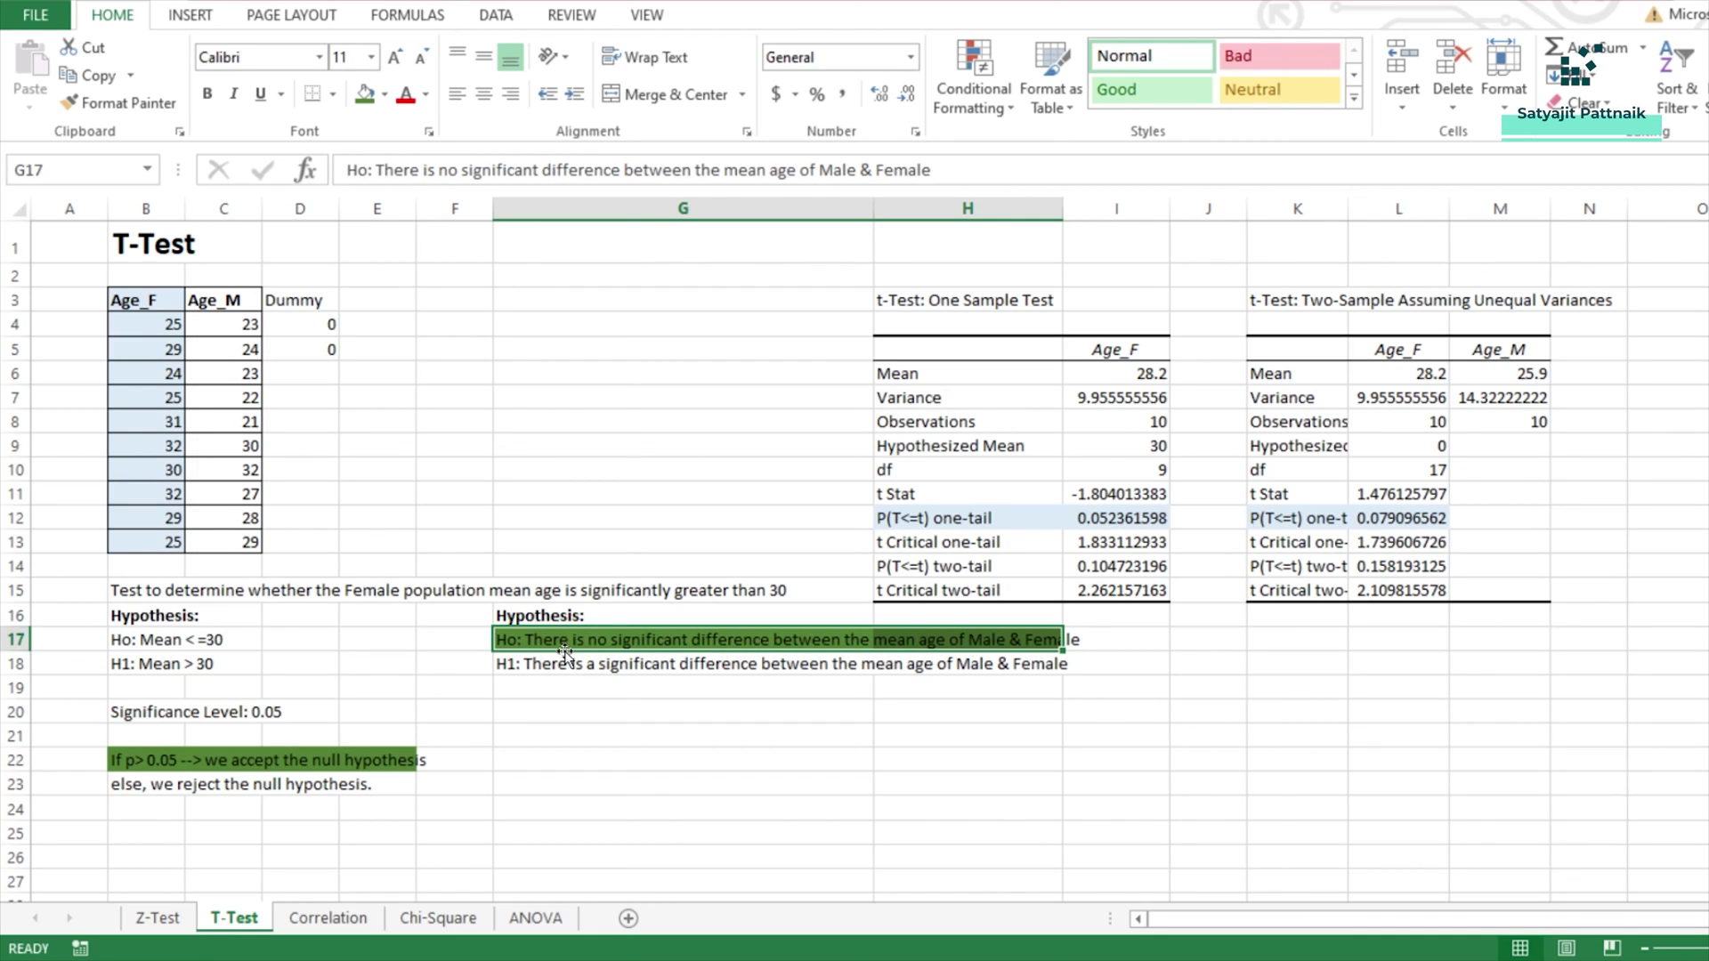
left_click(567, 517)
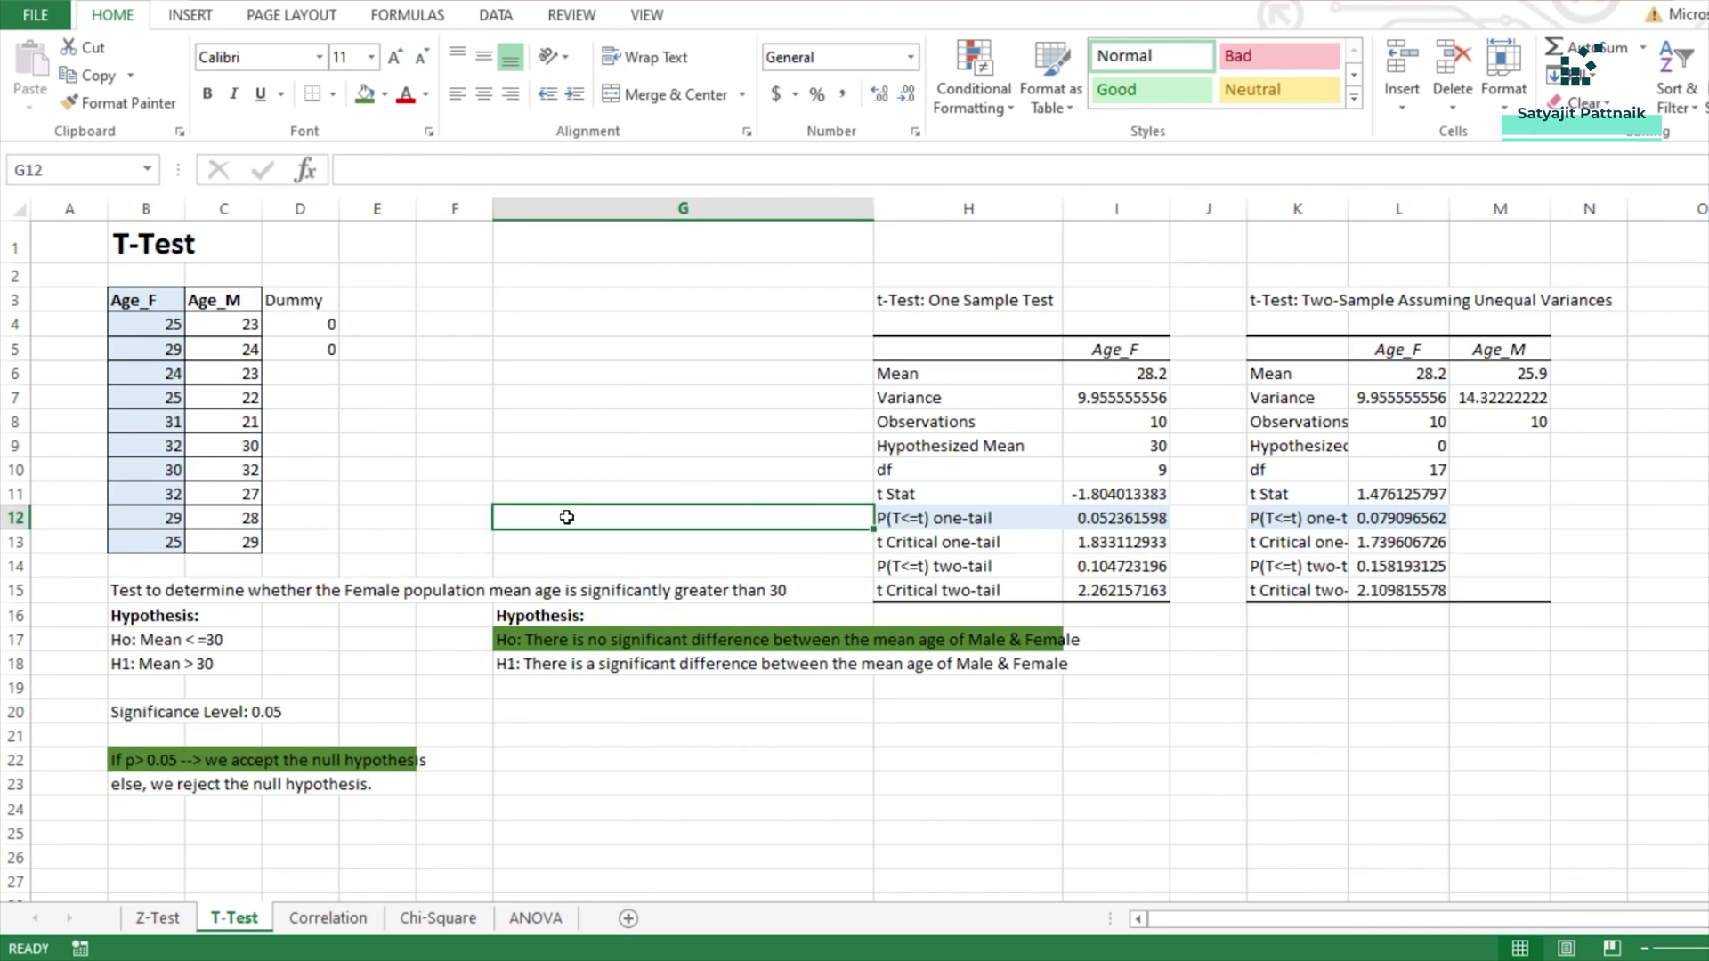